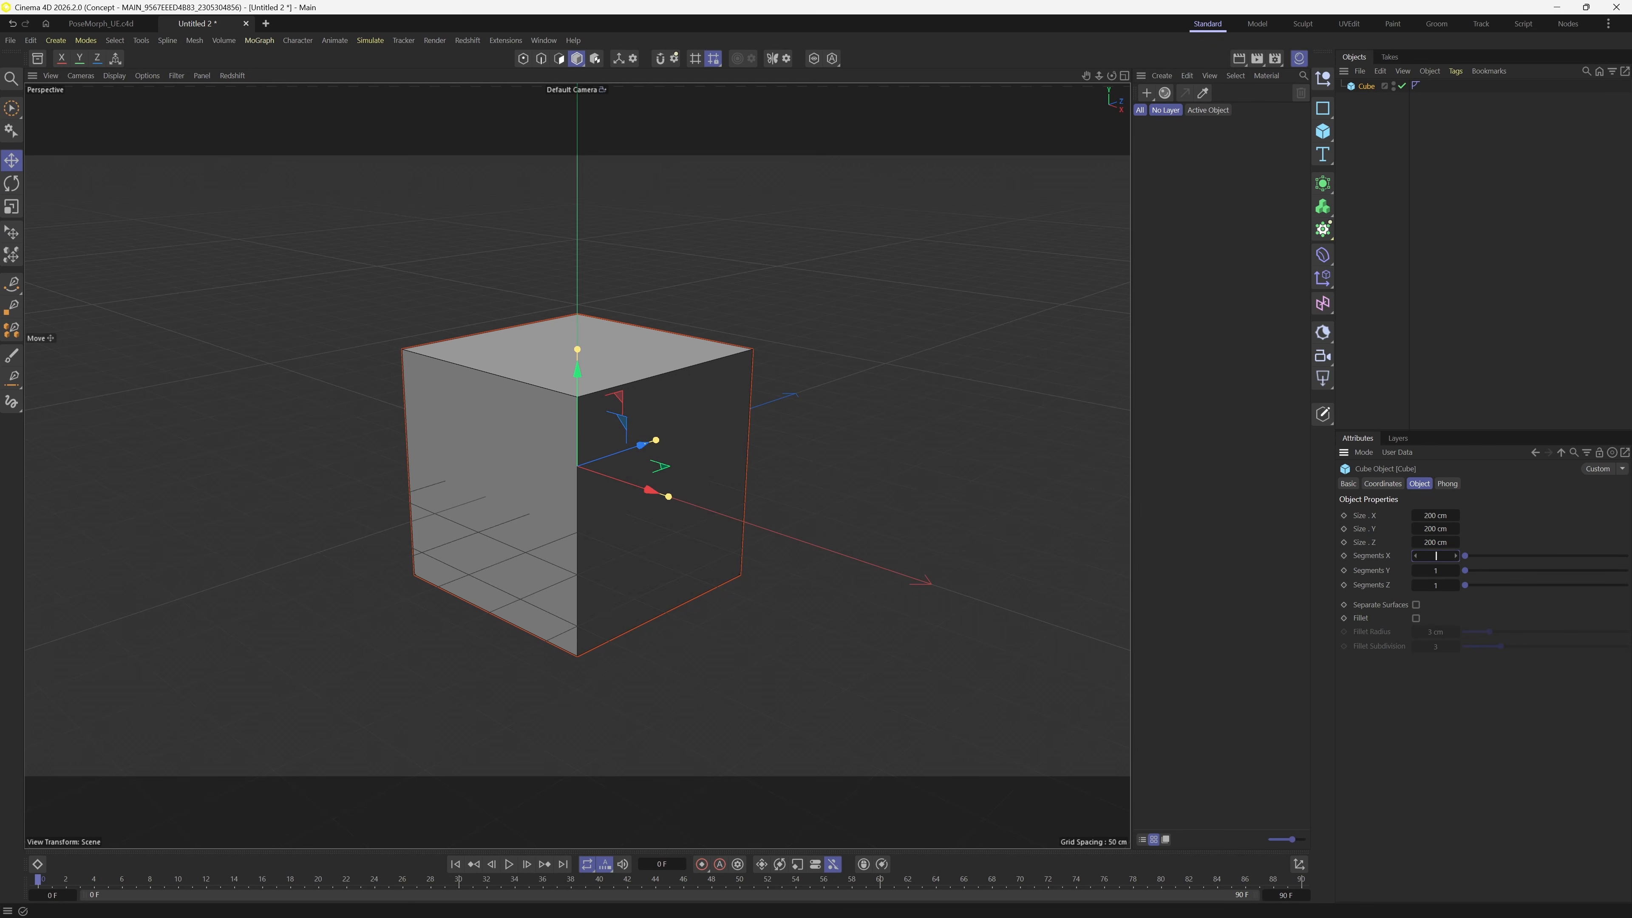
- Give the cube 20 segments on each axis and convert it to an editable mesh
{"action": "key", "text": "Tab"}
{"action": "type", "text": "20"}
{"action": "key", "text": "Tab"}
{"action": "type", "text": "20"}
{"action": "key", "text": "Return"}
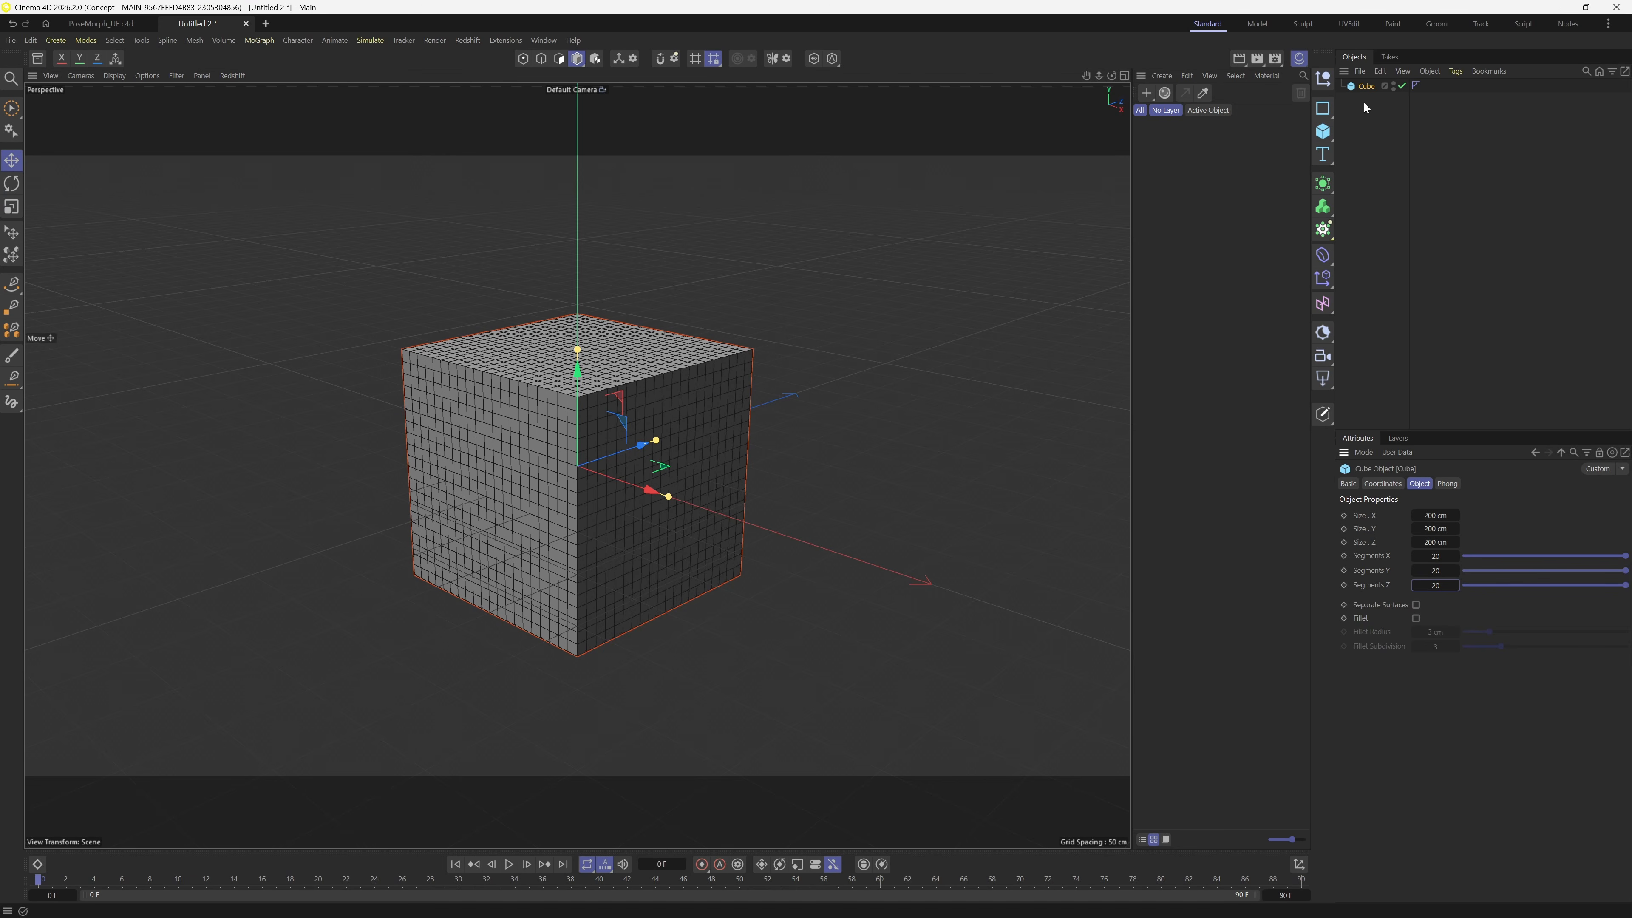
{"action": "left_click", "coordinate": [1365, 85]}
{"action": "key", "text": "c"}
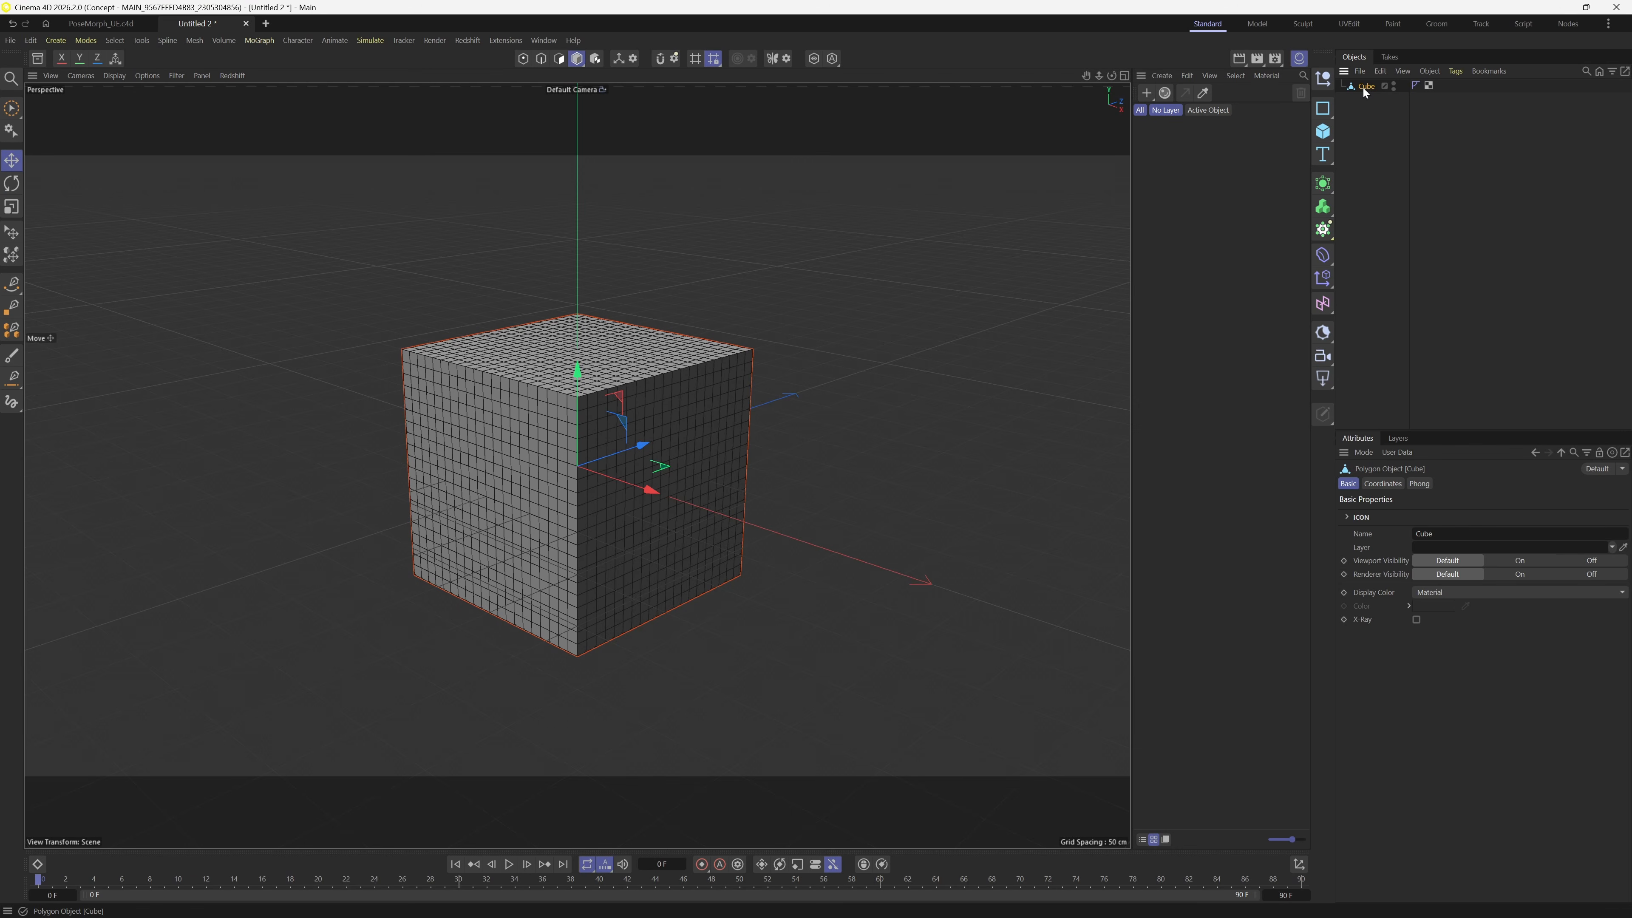
- Duplicate the cube mesh and name the two copies Main and Sphere
{"action": "left_click_drag", "start_coordinate": [1363, 88], "coordinate": [1364, 105], "text": "ctrl"}
{"action": "double_click", "coordinate": [1368, 87]}
{"action": "type", "text": "Main"}
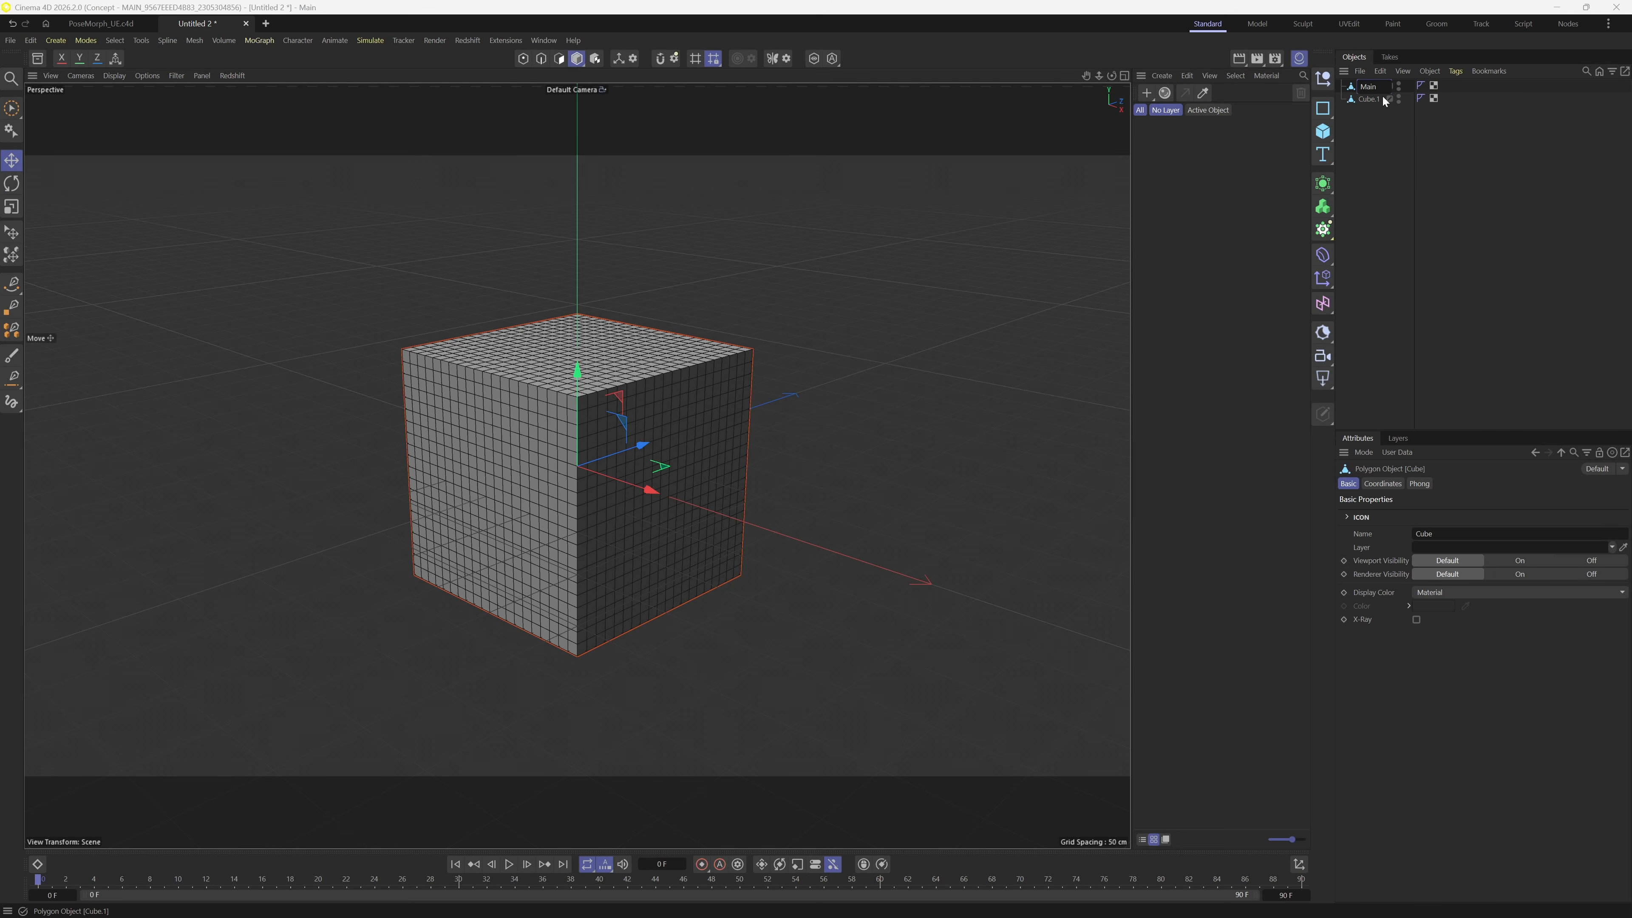
{"action": "key", "text": "Return"}
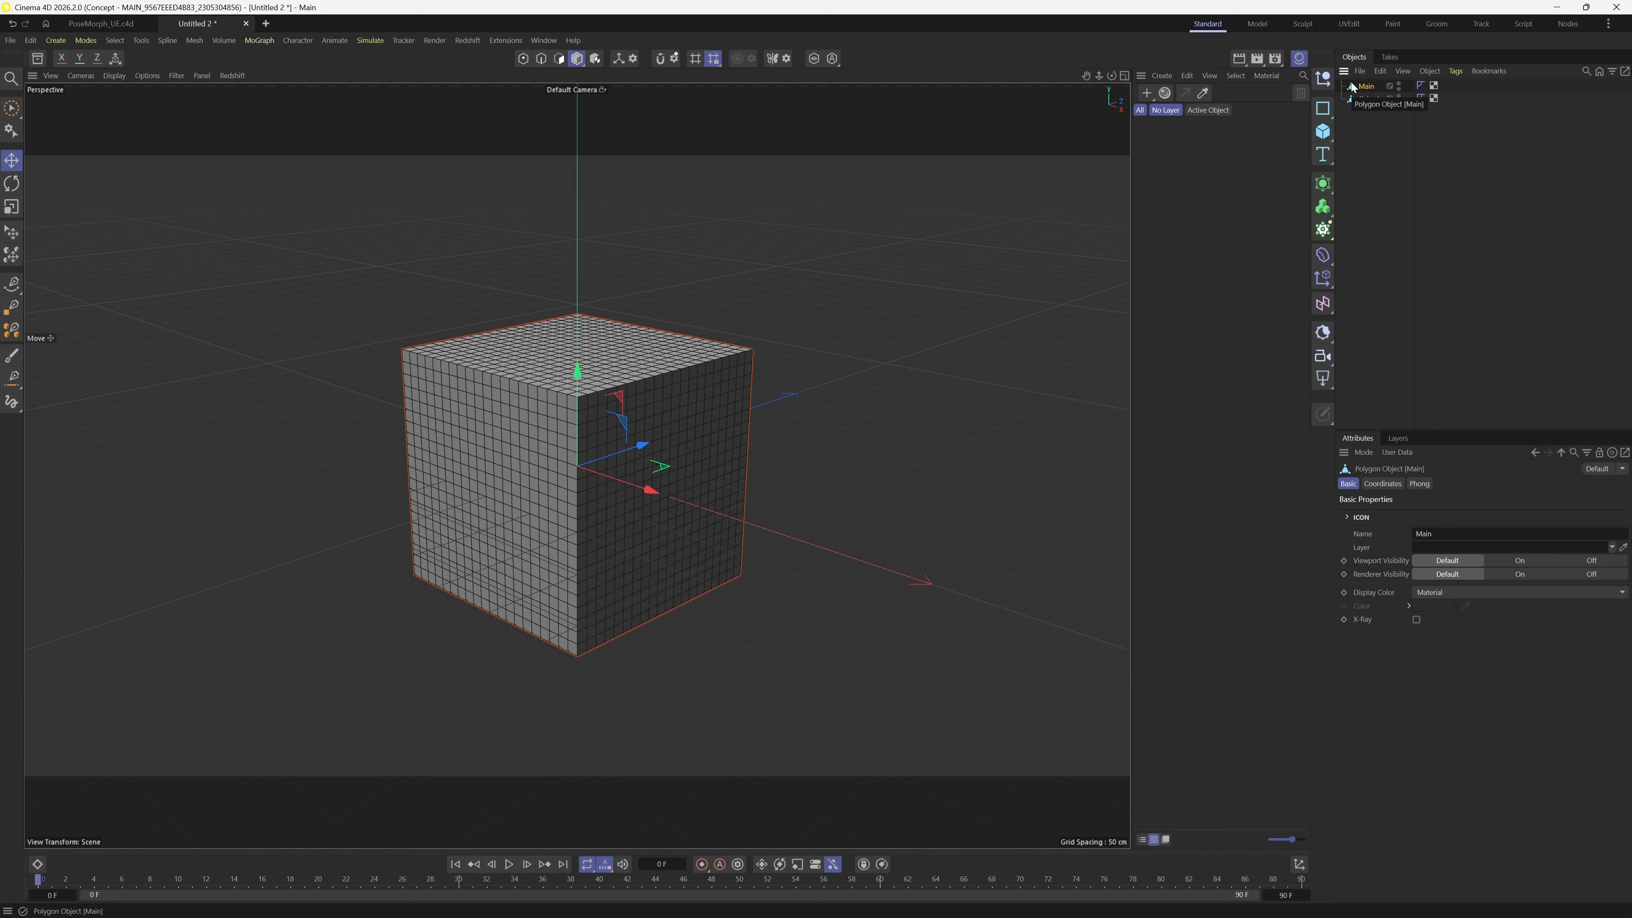
{"action": "double_click", "coordinate": [1374, 99]}
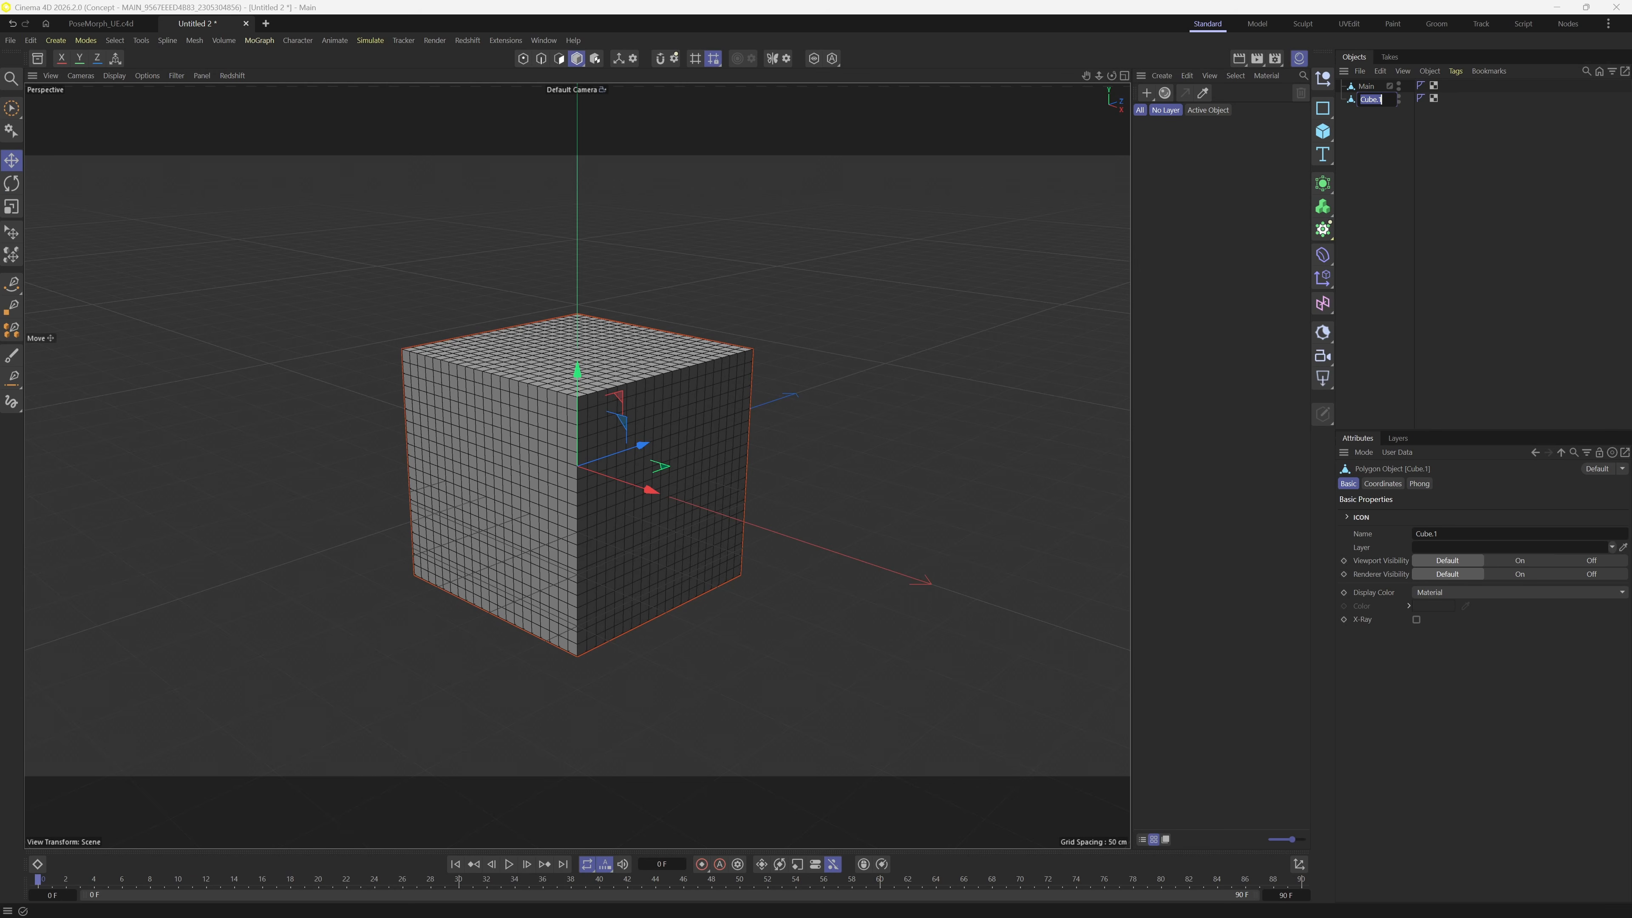
{"action": "type", "text": "Sphere"}
{"action": "key", "text": "Return"}
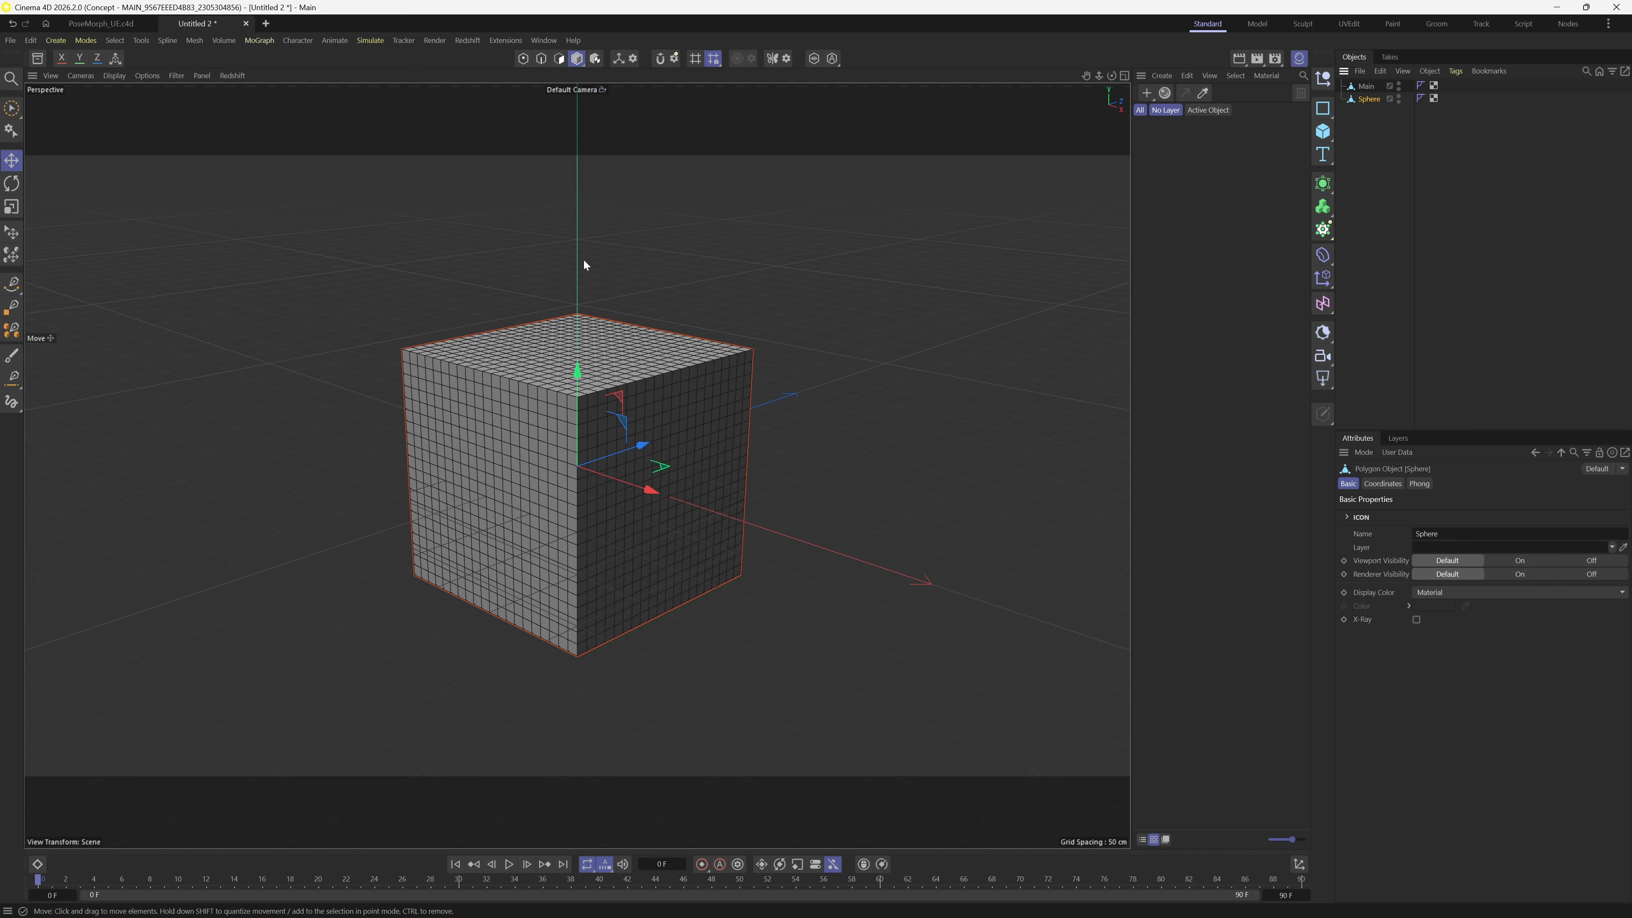
{"action": "left_click_drag", "start_coordinate": [1329, 130], "coordinate": [1580, 153]}
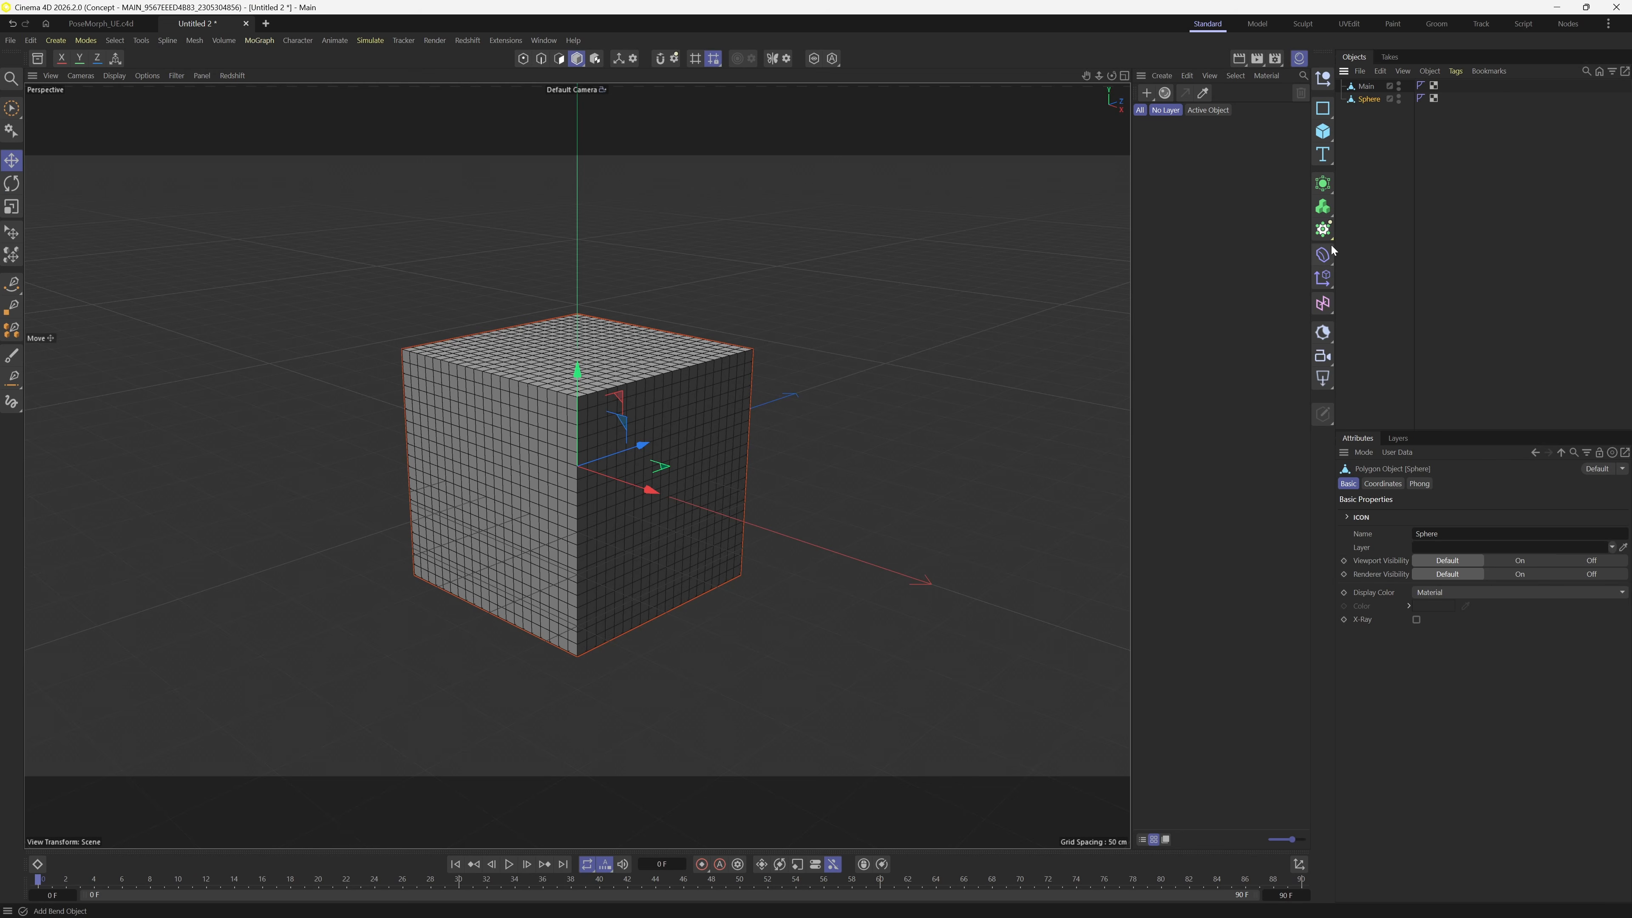
- Parent a new Spherify deformer under the Sphere mesh and set its strength to 100%
{"action": "left_click", "coordinate": [1325, 255]}
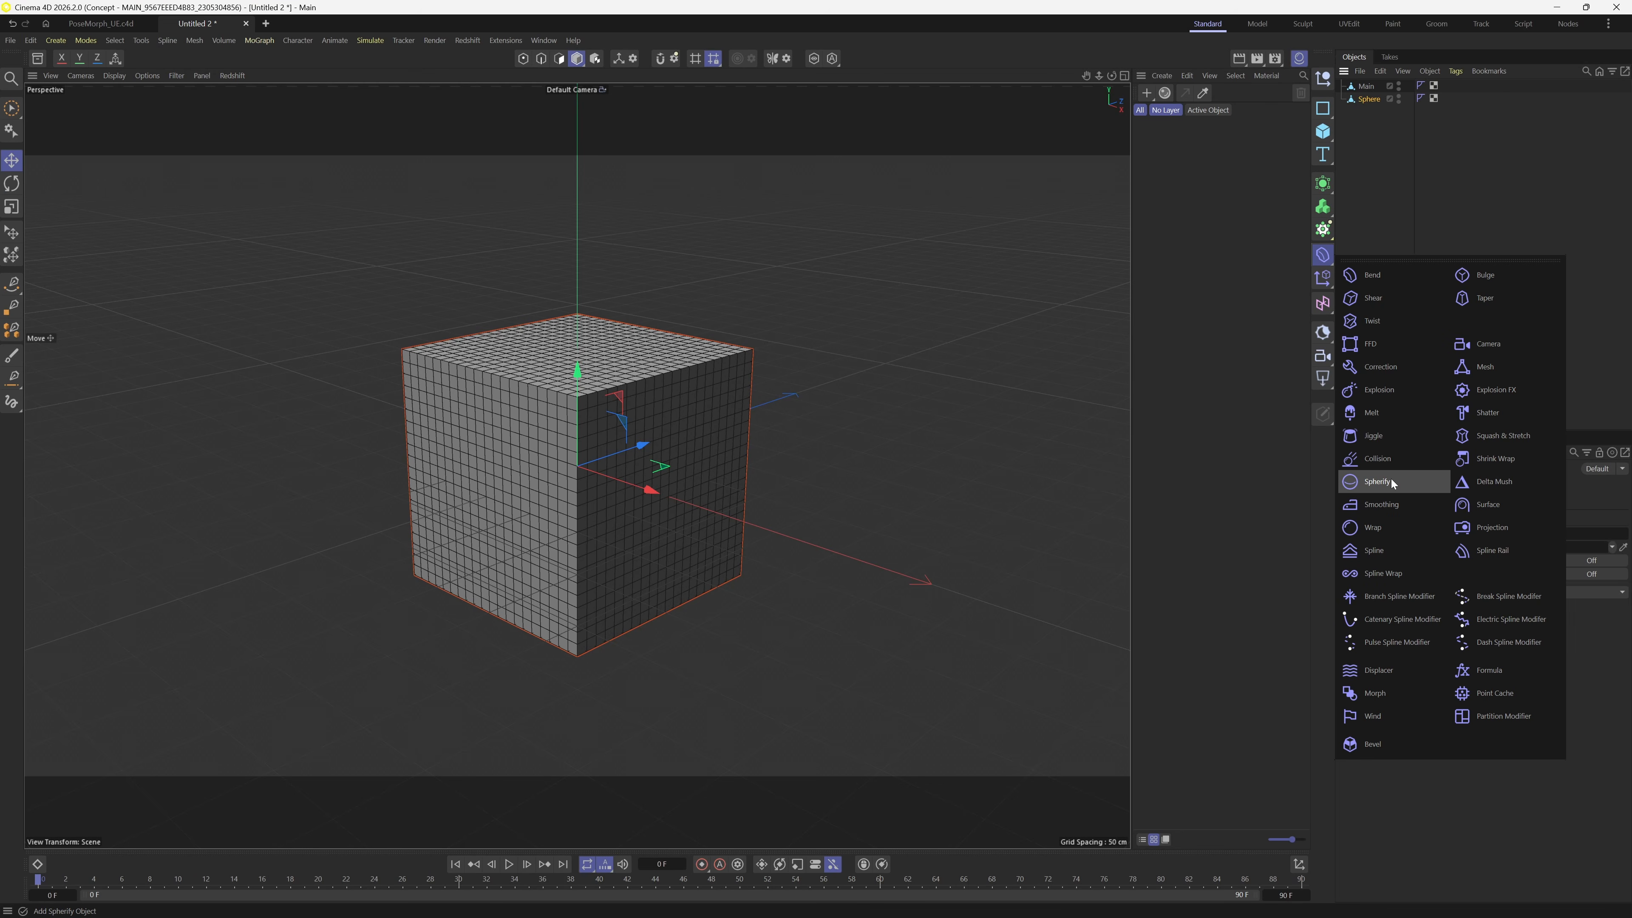
{"action": "left_click", "coordinate": [1379, 482]}
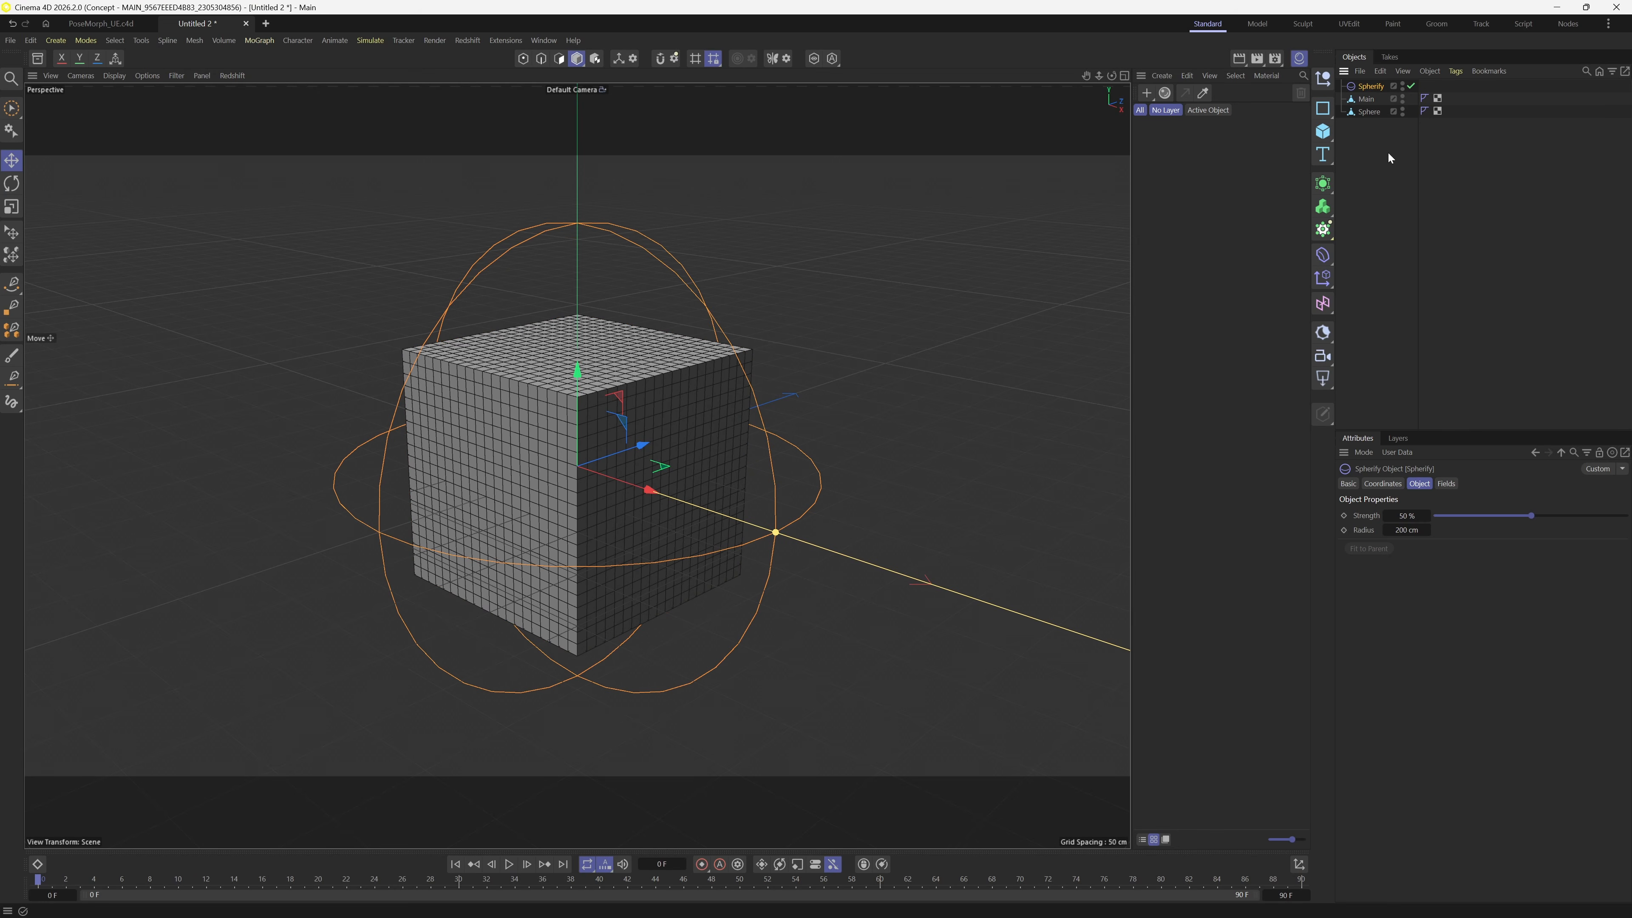
{"action": "left_click_drag", "start_coordinate": [1375, 113], "coordinate": [1375, 114]}
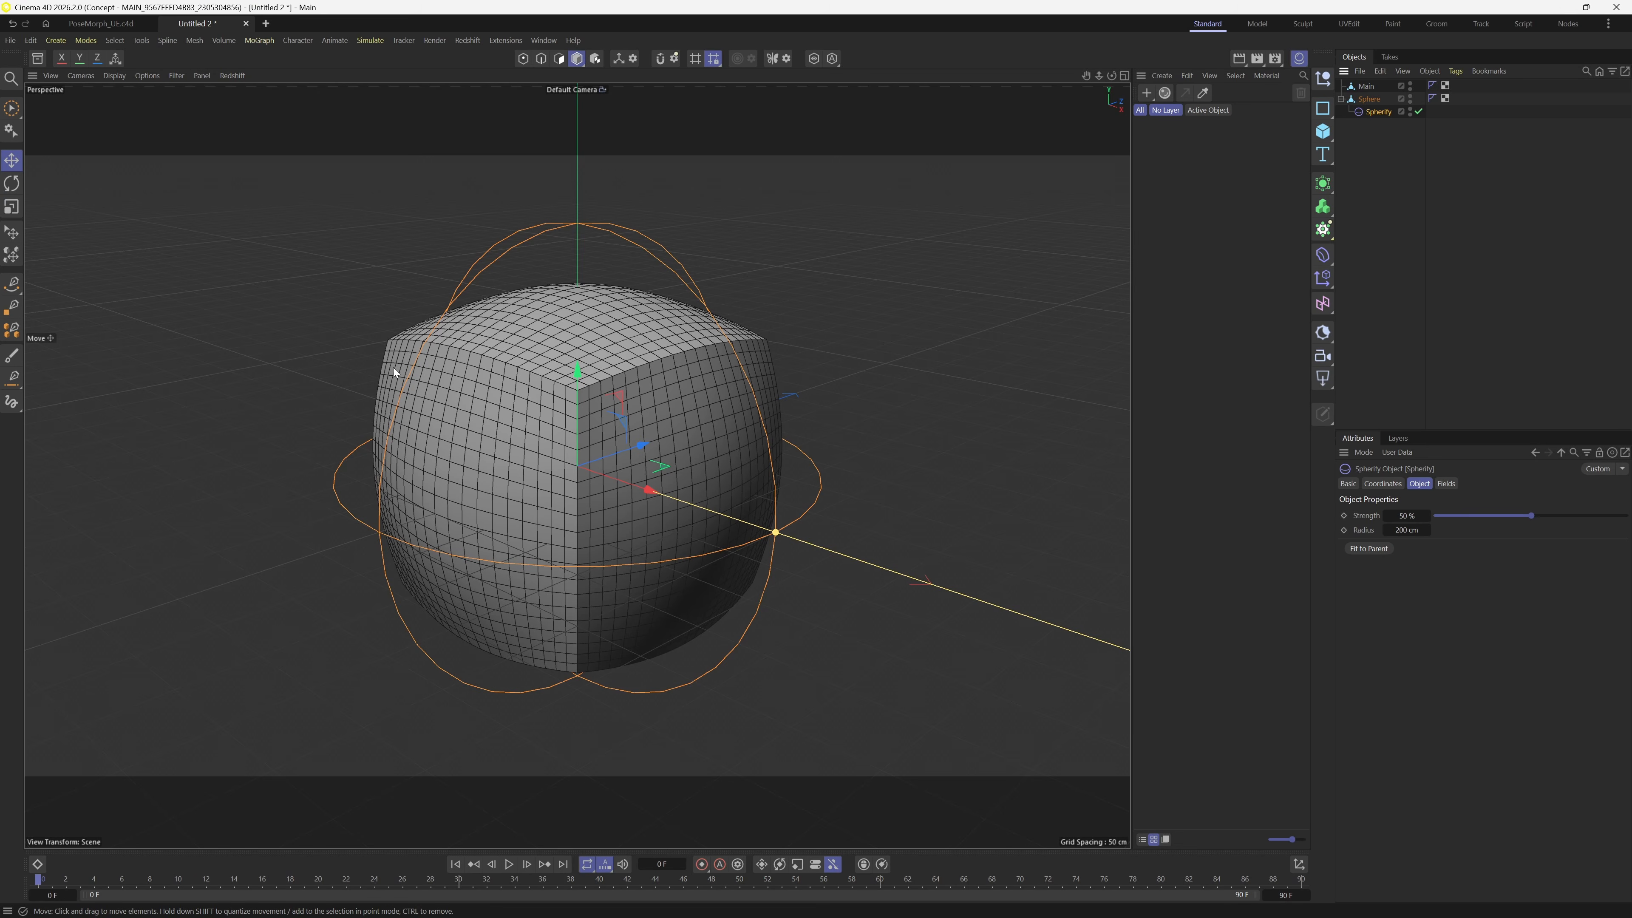
{"action": "left_click_drag", "start_coordinate": [1505, 514], "coordinate": [1626, 516]}
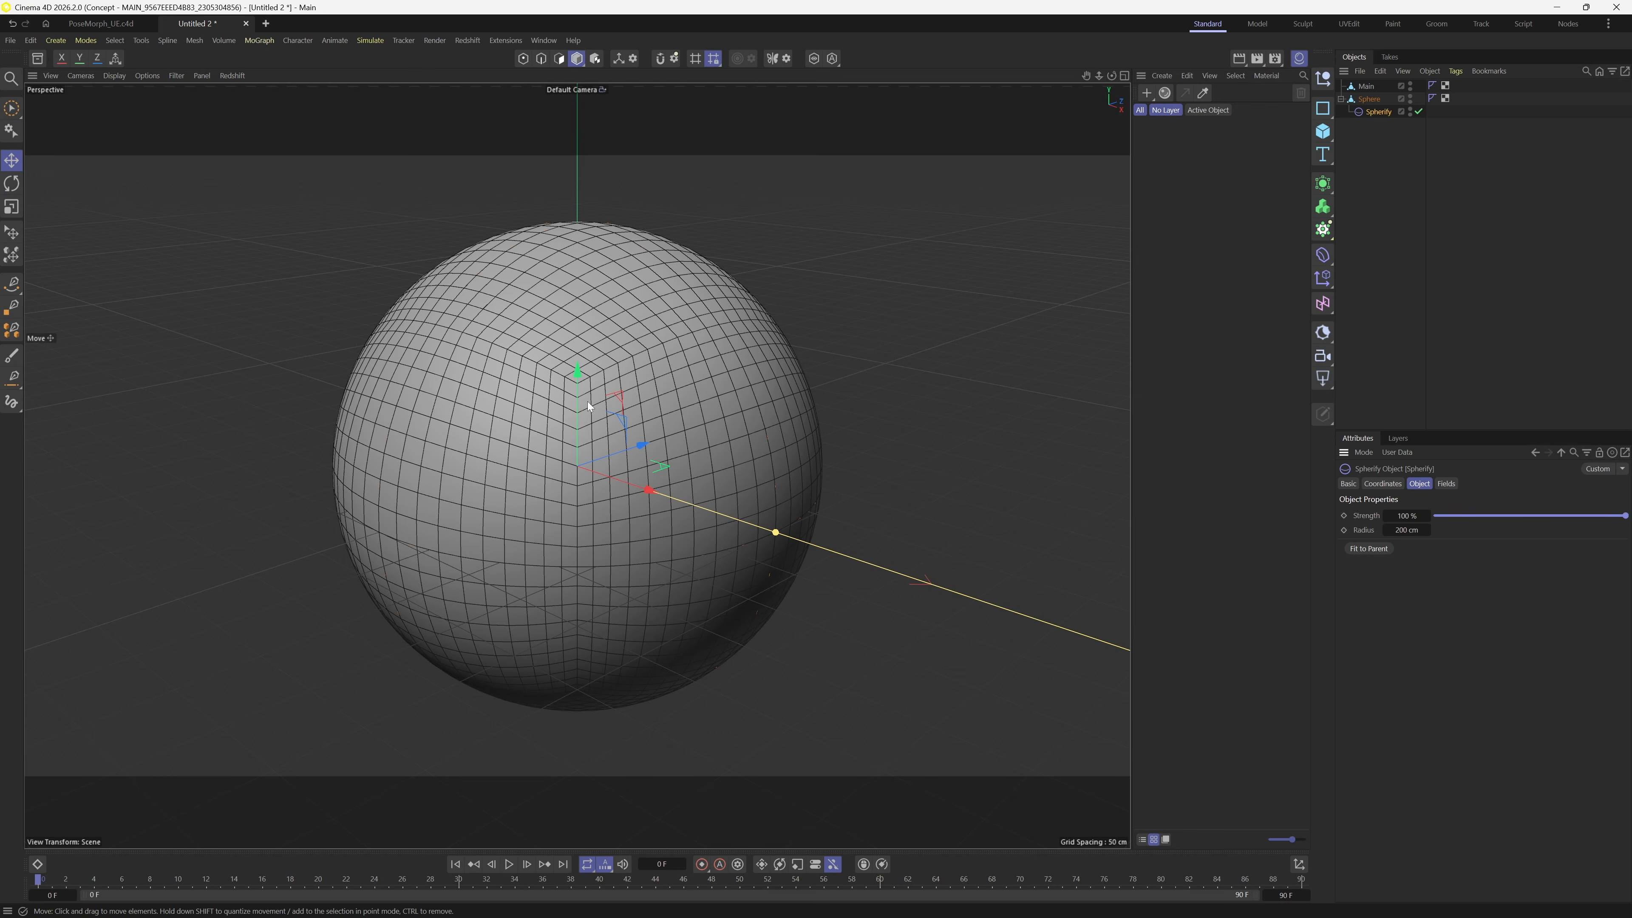
{"action": "left_click_drag", "start_coordinate": [588, 405], "coordinate": [641, 421]}
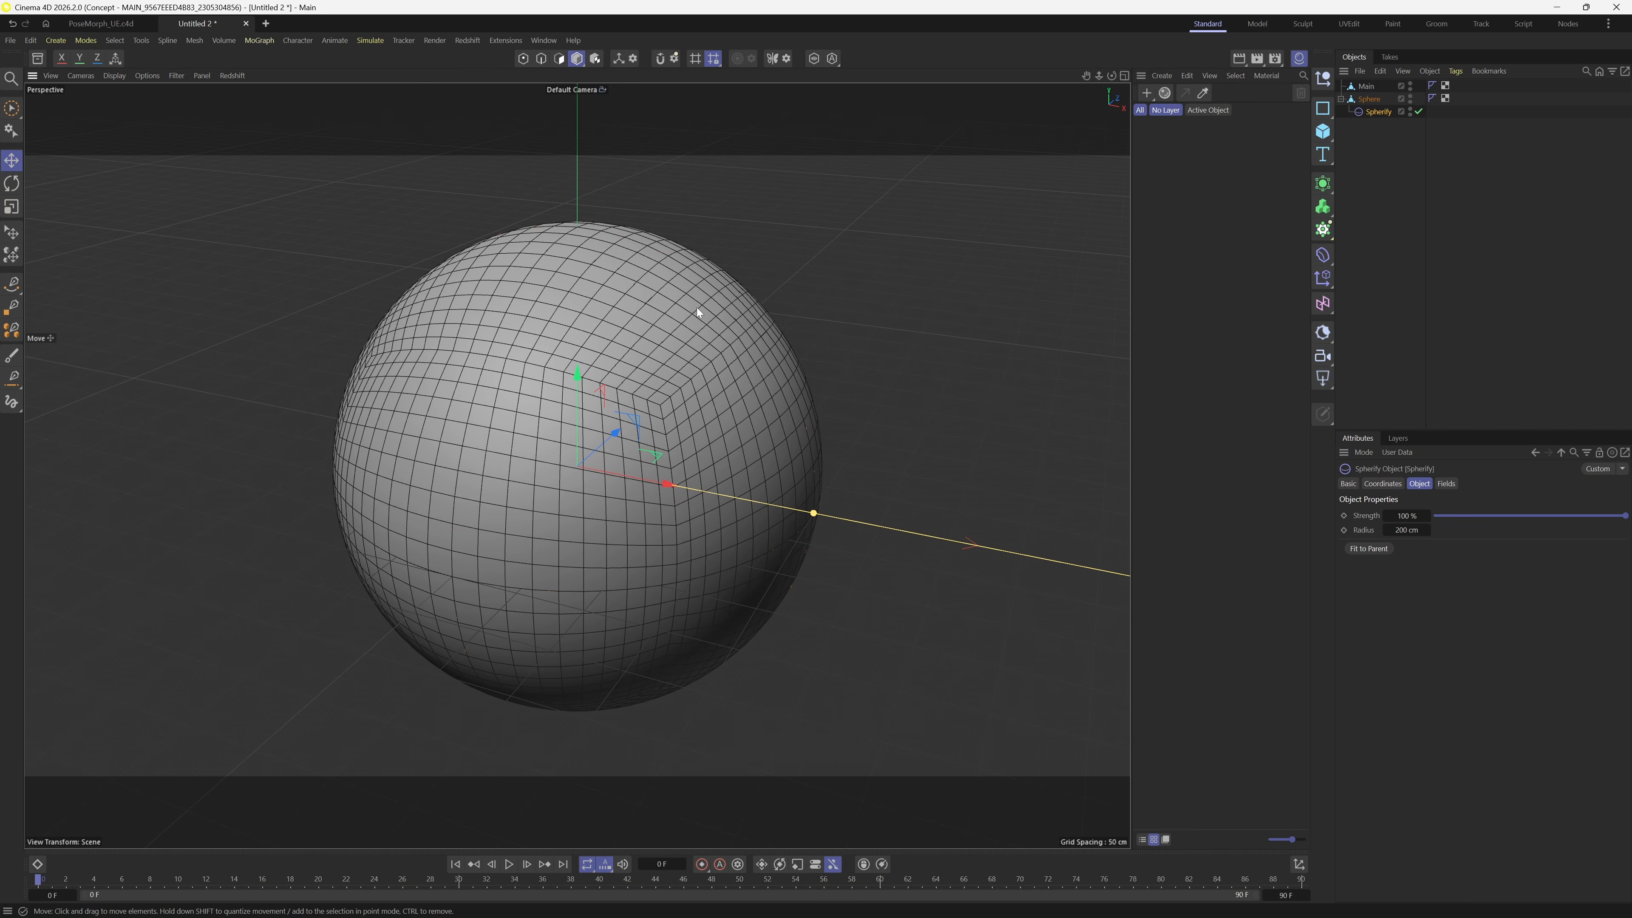
{"action": "left_click_drag", "start_coordinate": [1508, 518], "coordinate": [1626, 482]}
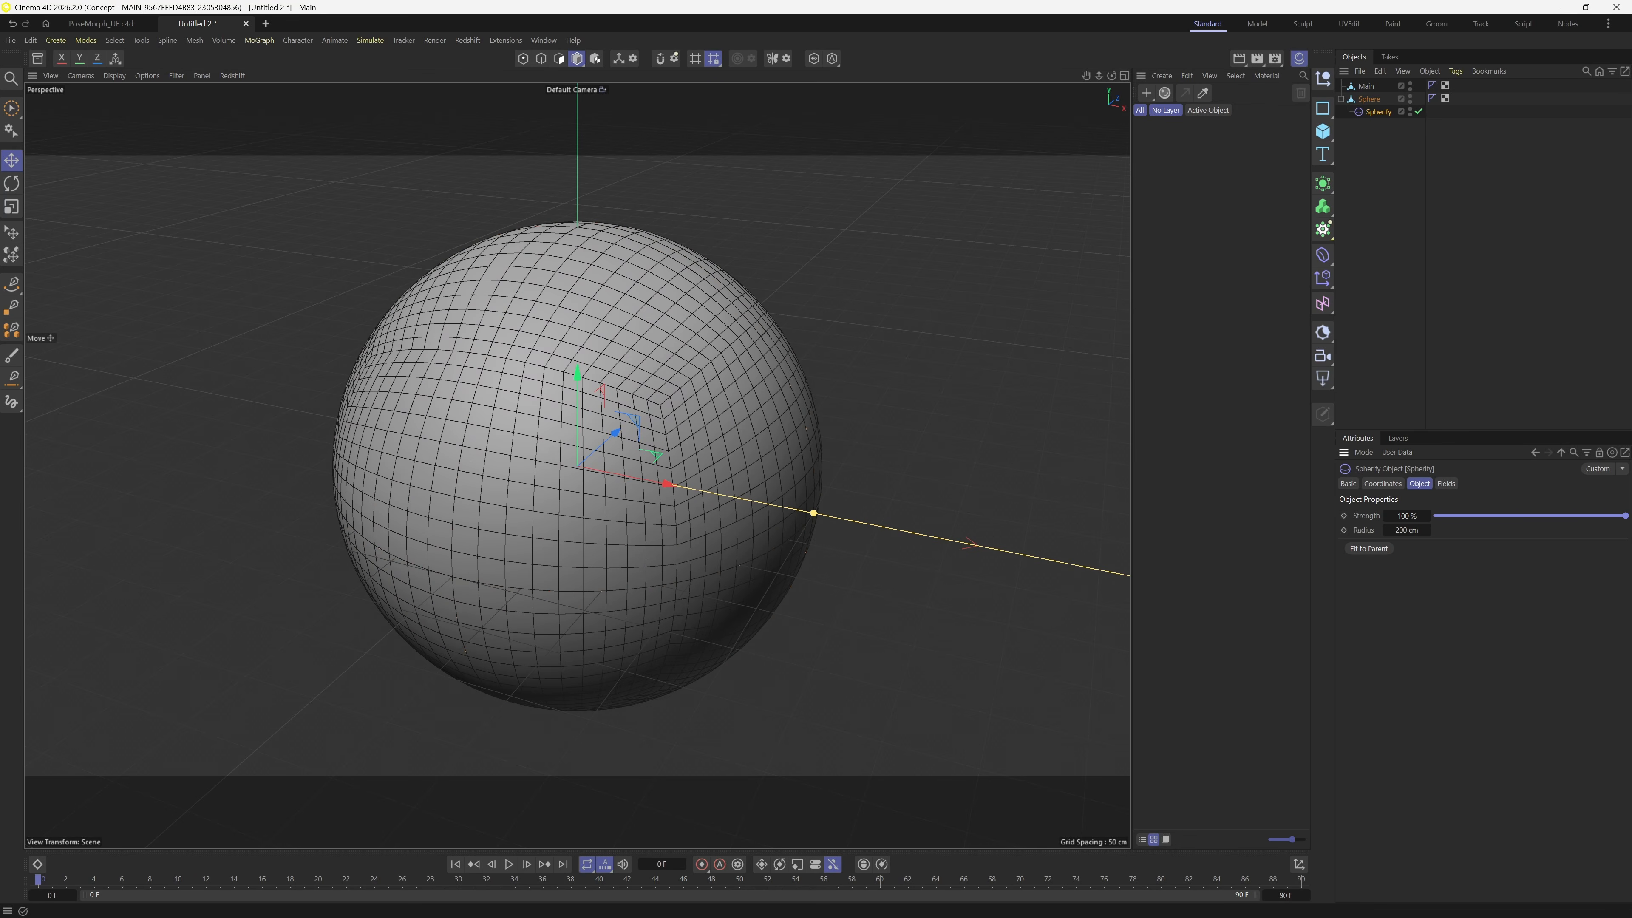
- Bake Spherify into the Sphere mesh with Connect Objects + Delete
{"action": "left_click", "coordinate": [1370, 103]}
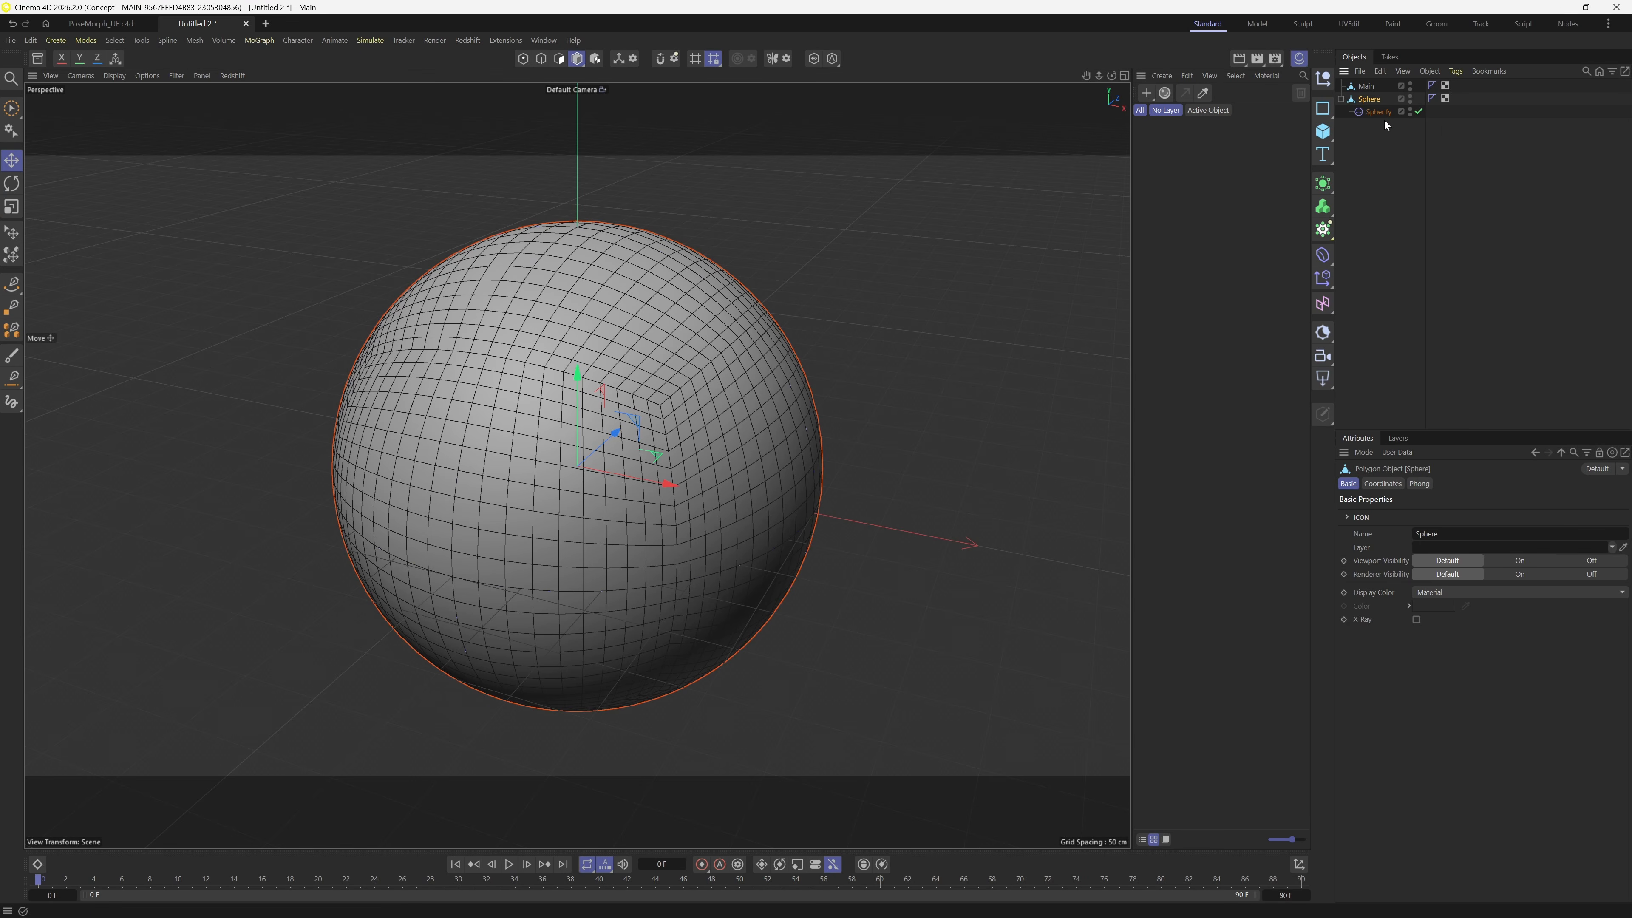
{"action": "left_click", "coordinate": [1381, 110], "text": "ctrl"}
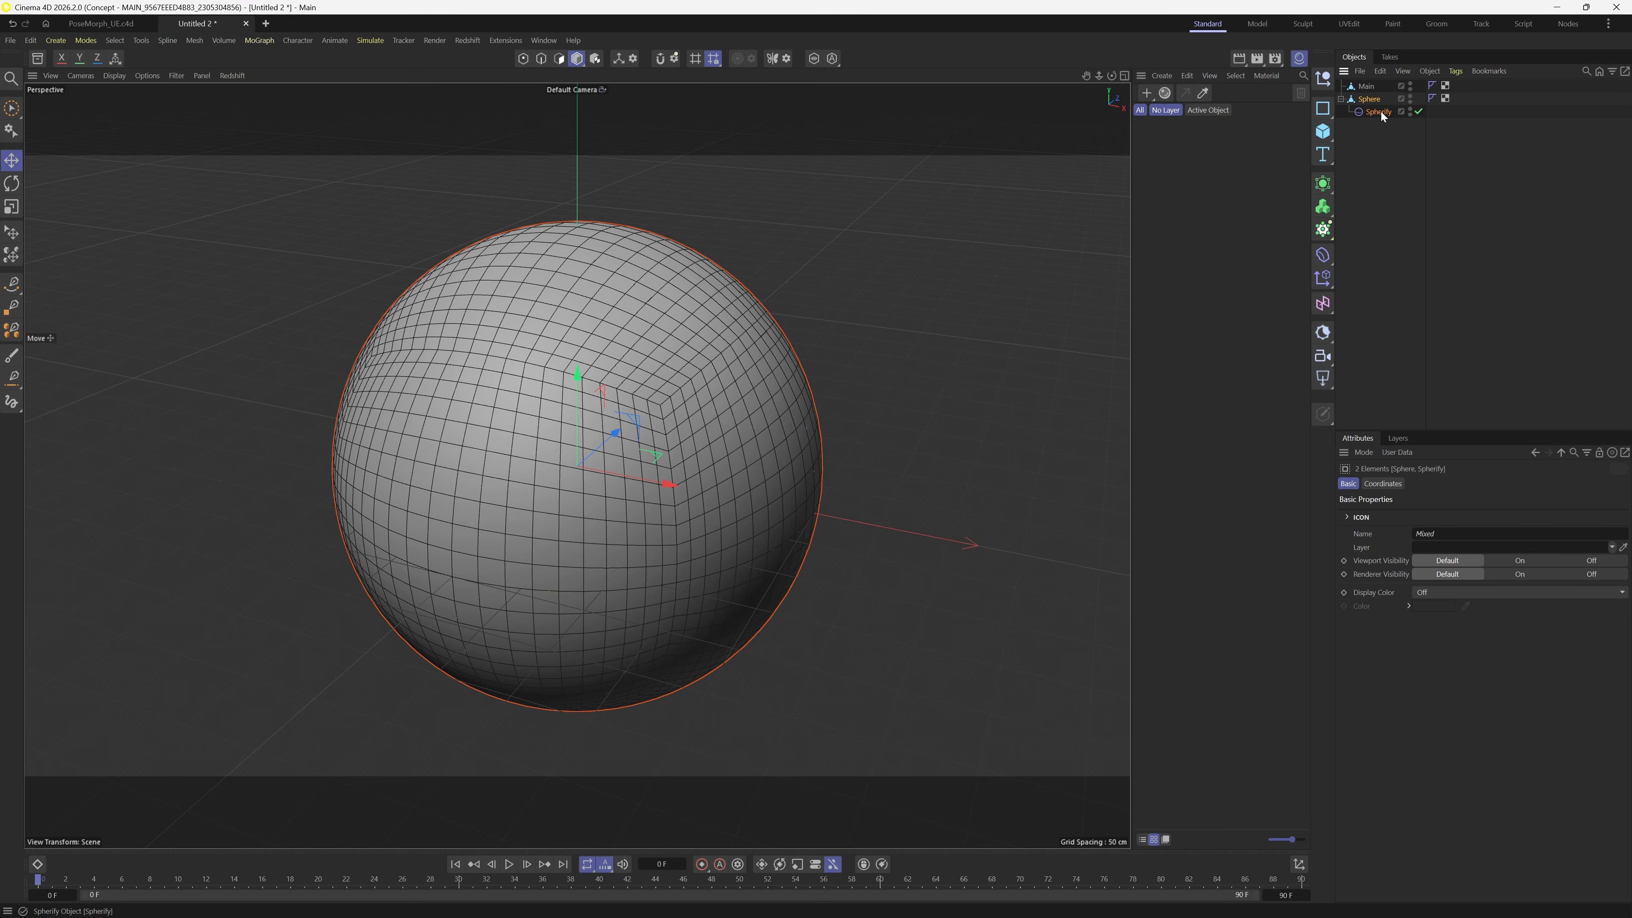
{"action": "right_click", "coordinate": [1380, 113]}
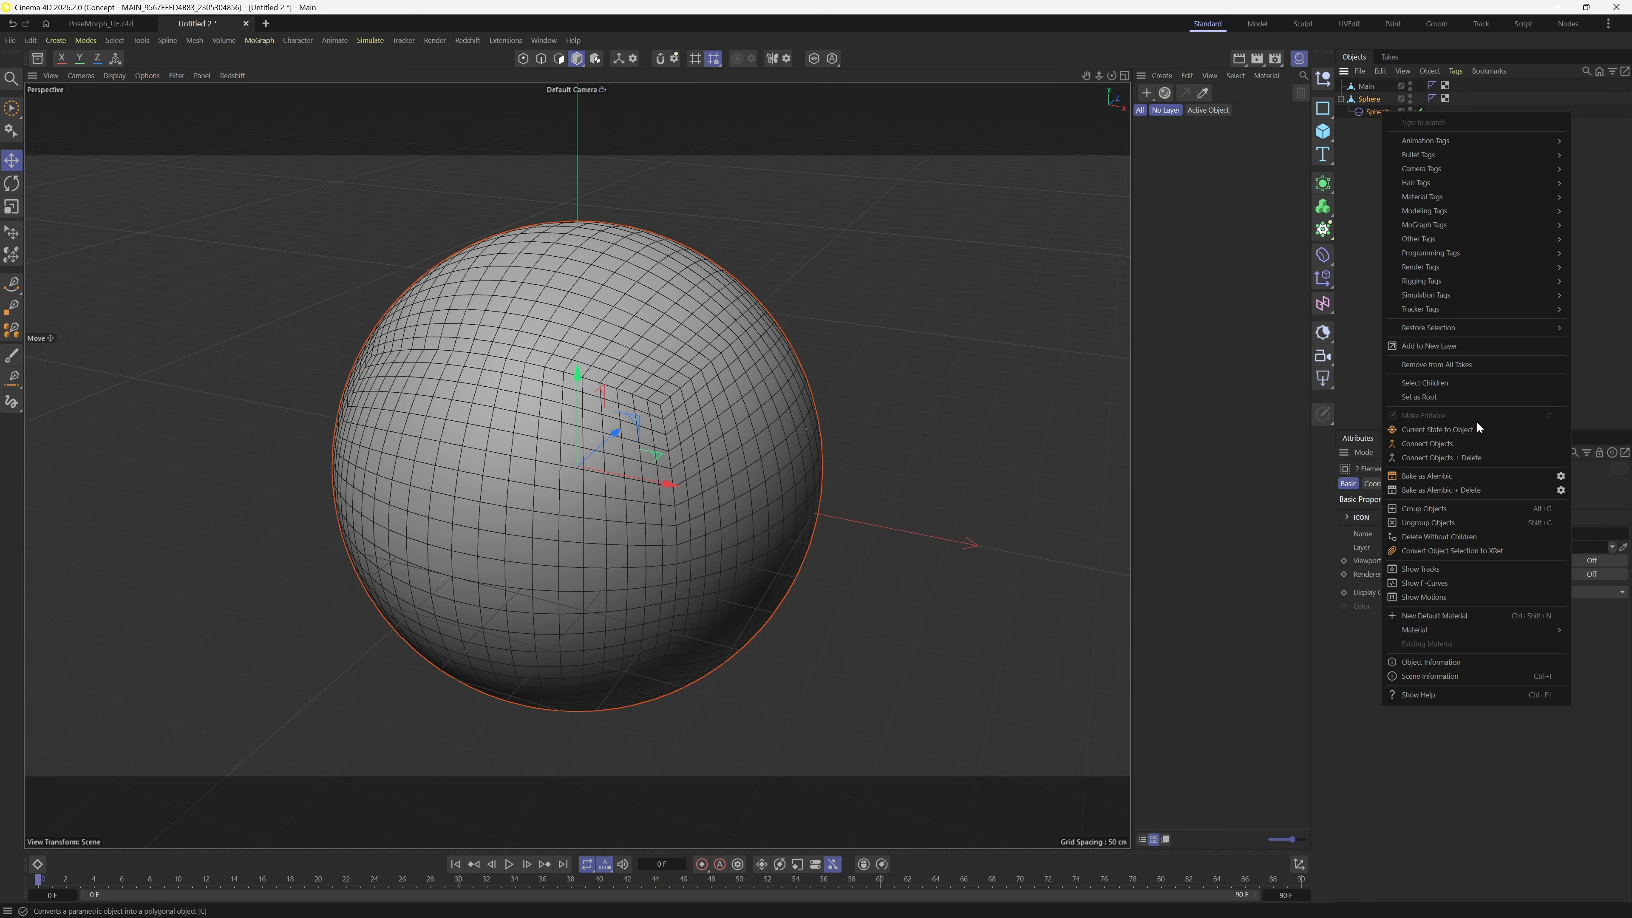
{"action": "left_click", "coordinate": [1473, 457]}
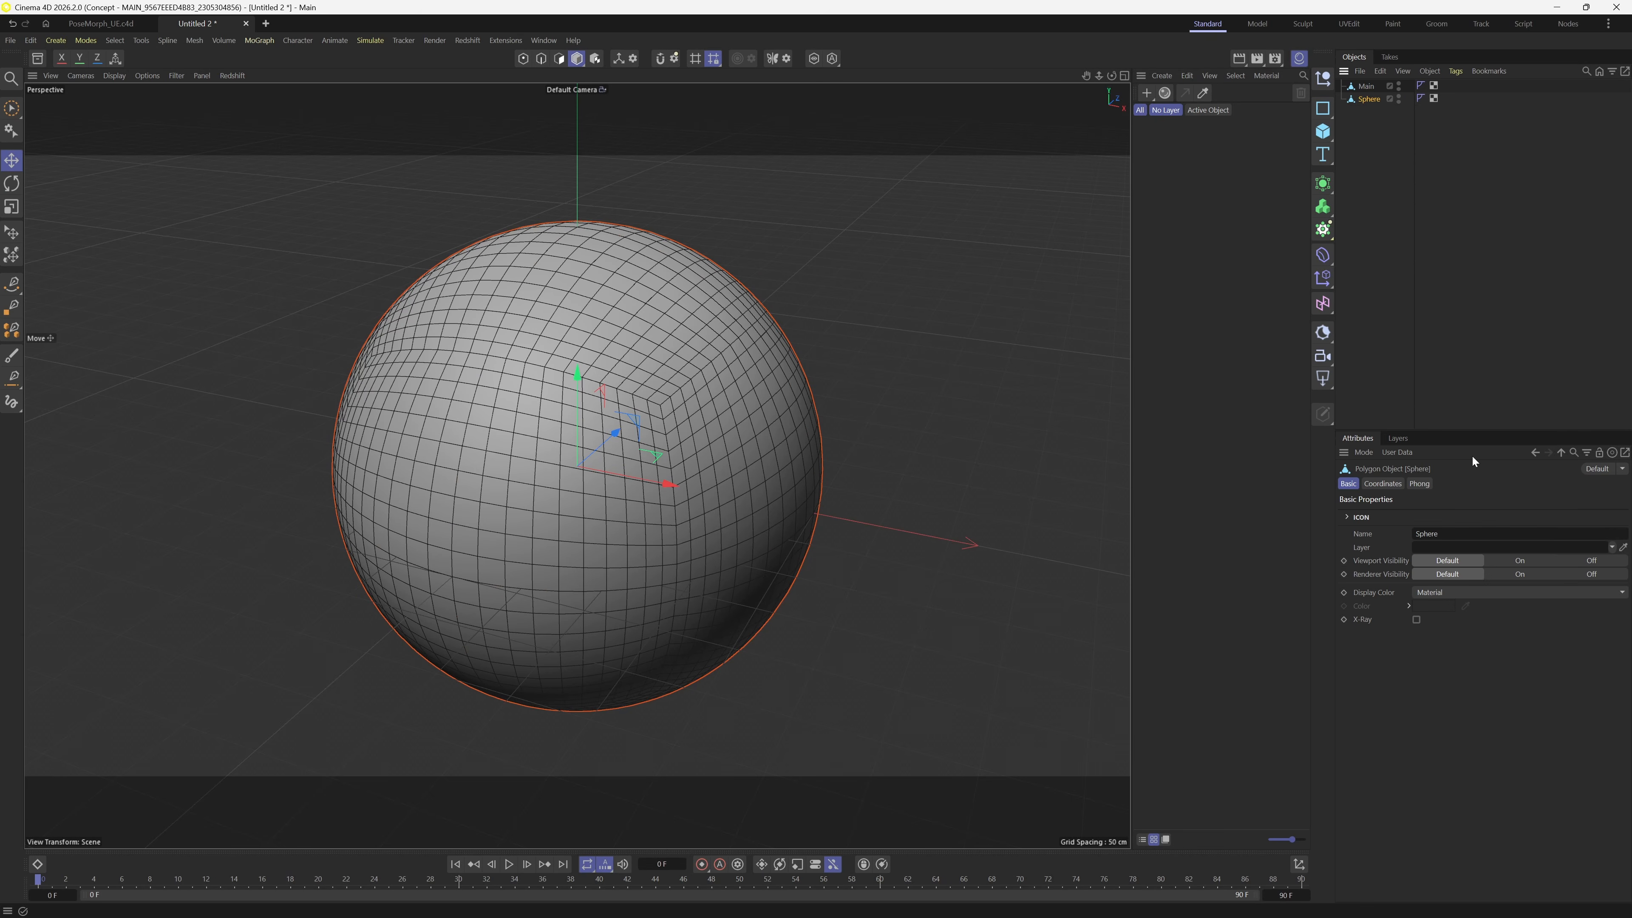
- Select the Main mesh and bring up the Tags menu
{"action": "left_click", "coordinate": [1370, 88]}
{"action": "left_click", "coordinate": [1372, 101]}
{"action": "left_click", "coordinate": [1367, 89]}
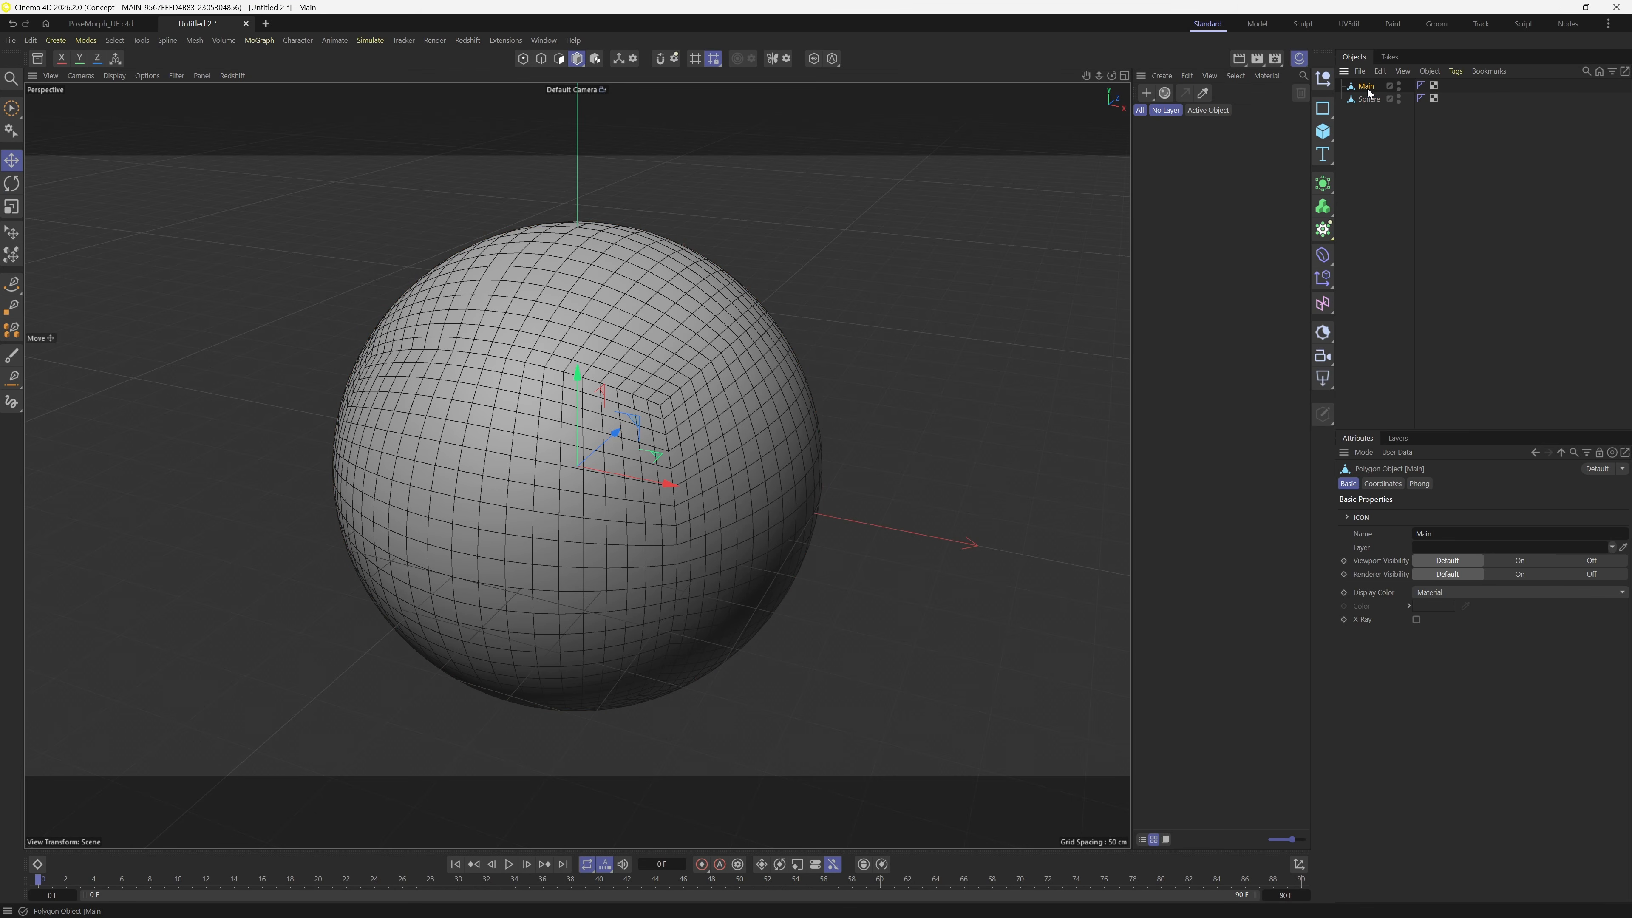
{"action": "left_click", "coordinate": [1457, 71]}
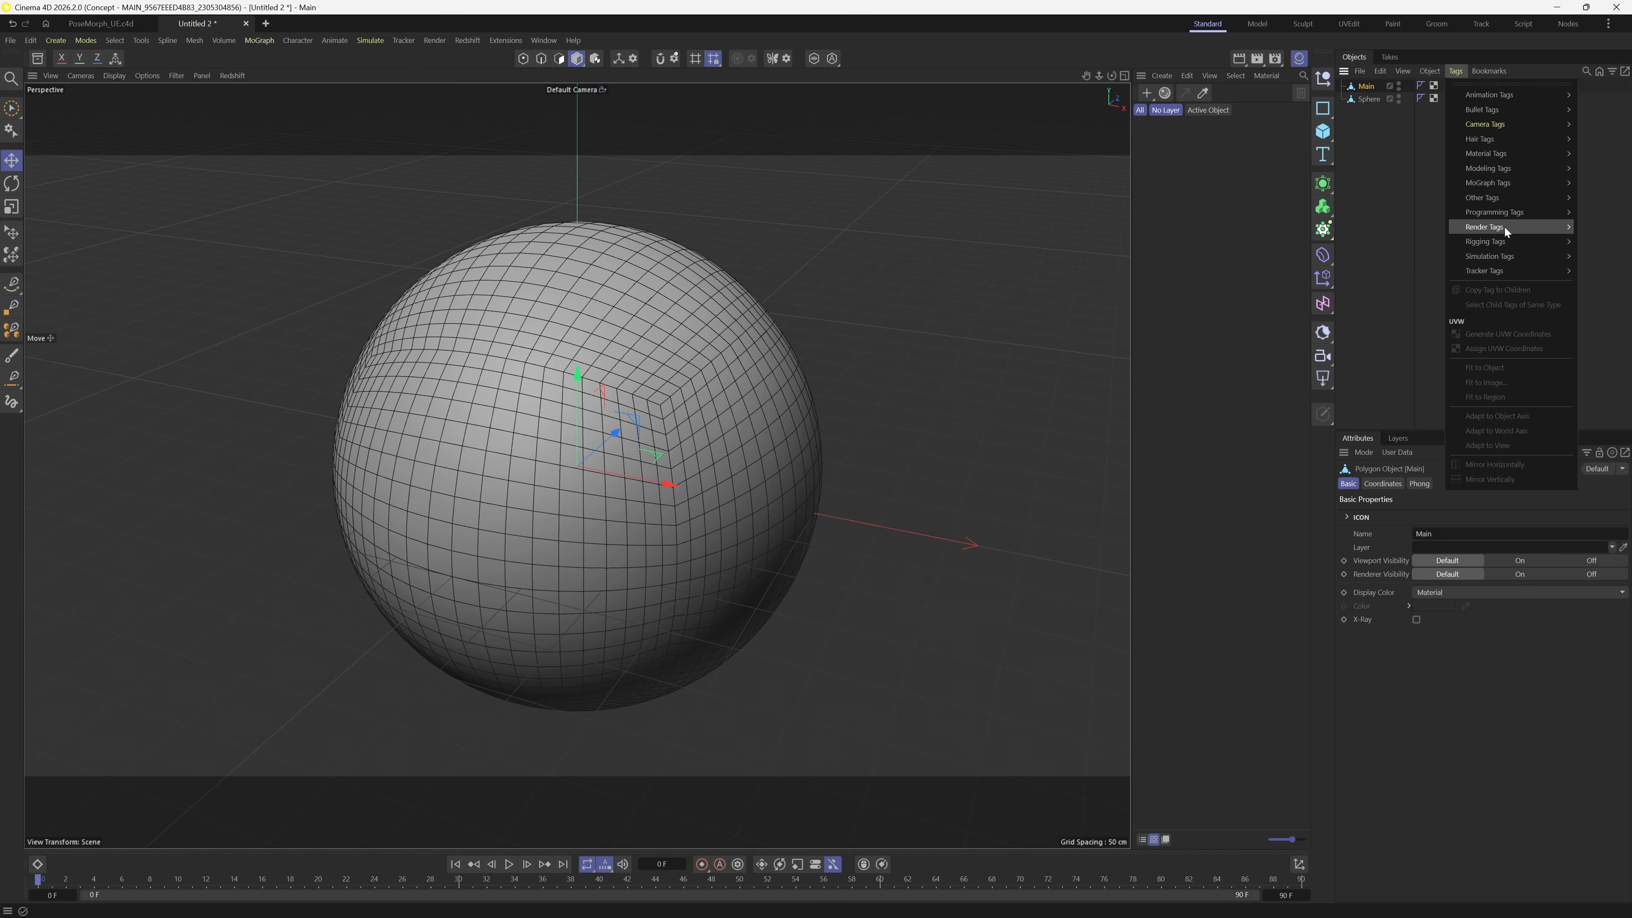
- Add a Pose Morph tag to Main and float the Attributes panel as a wider window
{"action": "mouse_move", "coordinate": [1505, 241]}
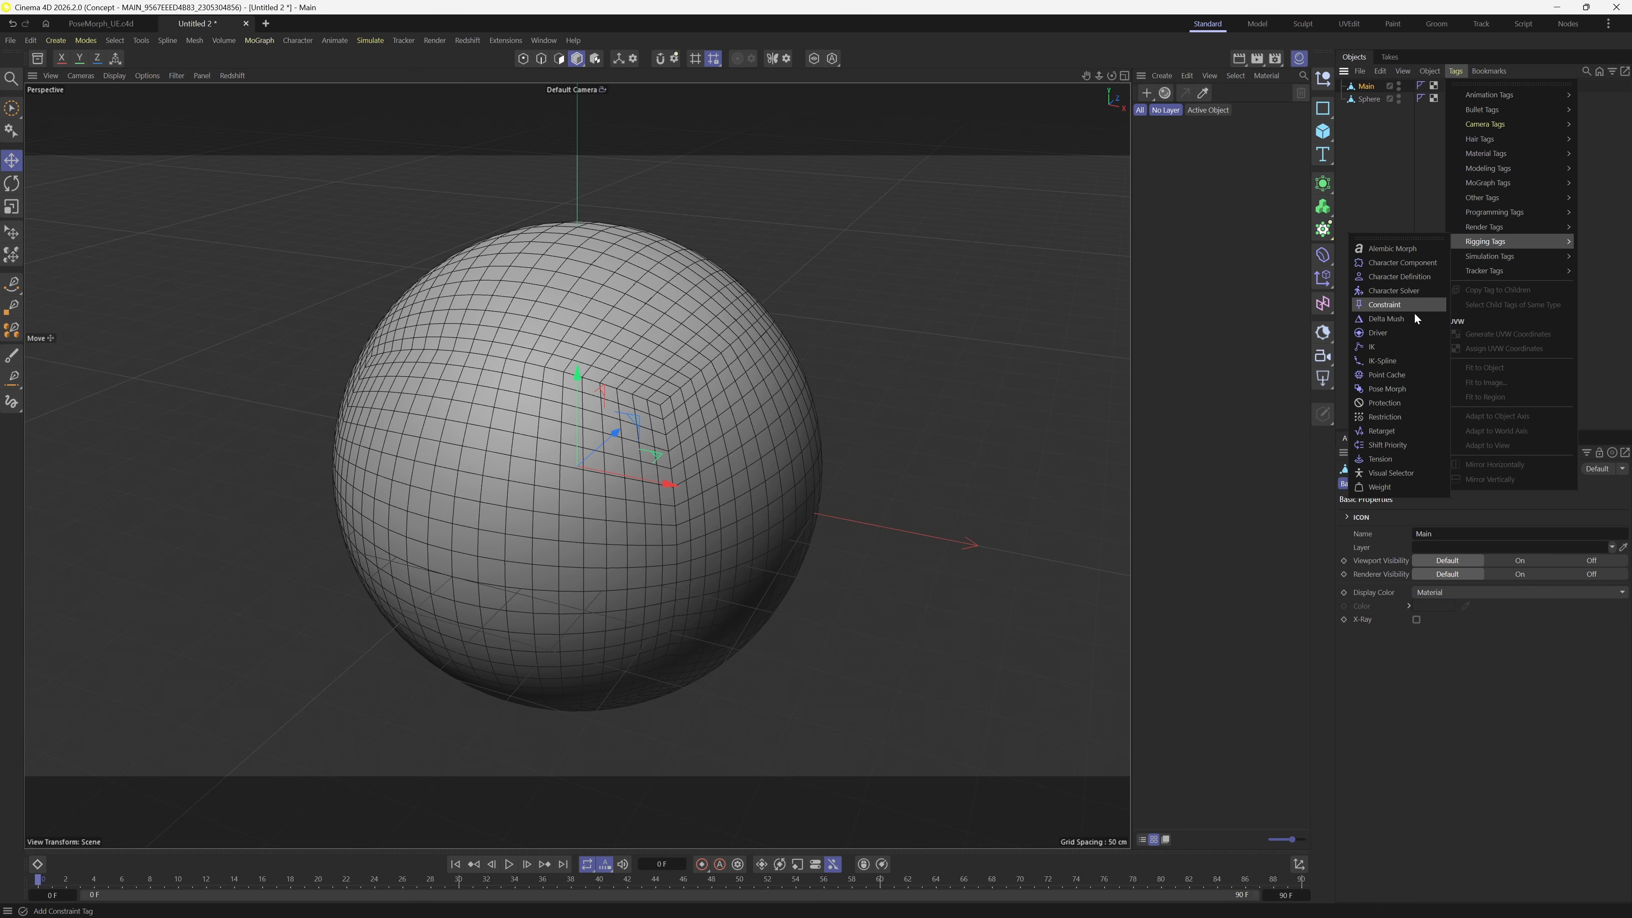
{"action": "left_click", "coordinate": [1401, 390]}
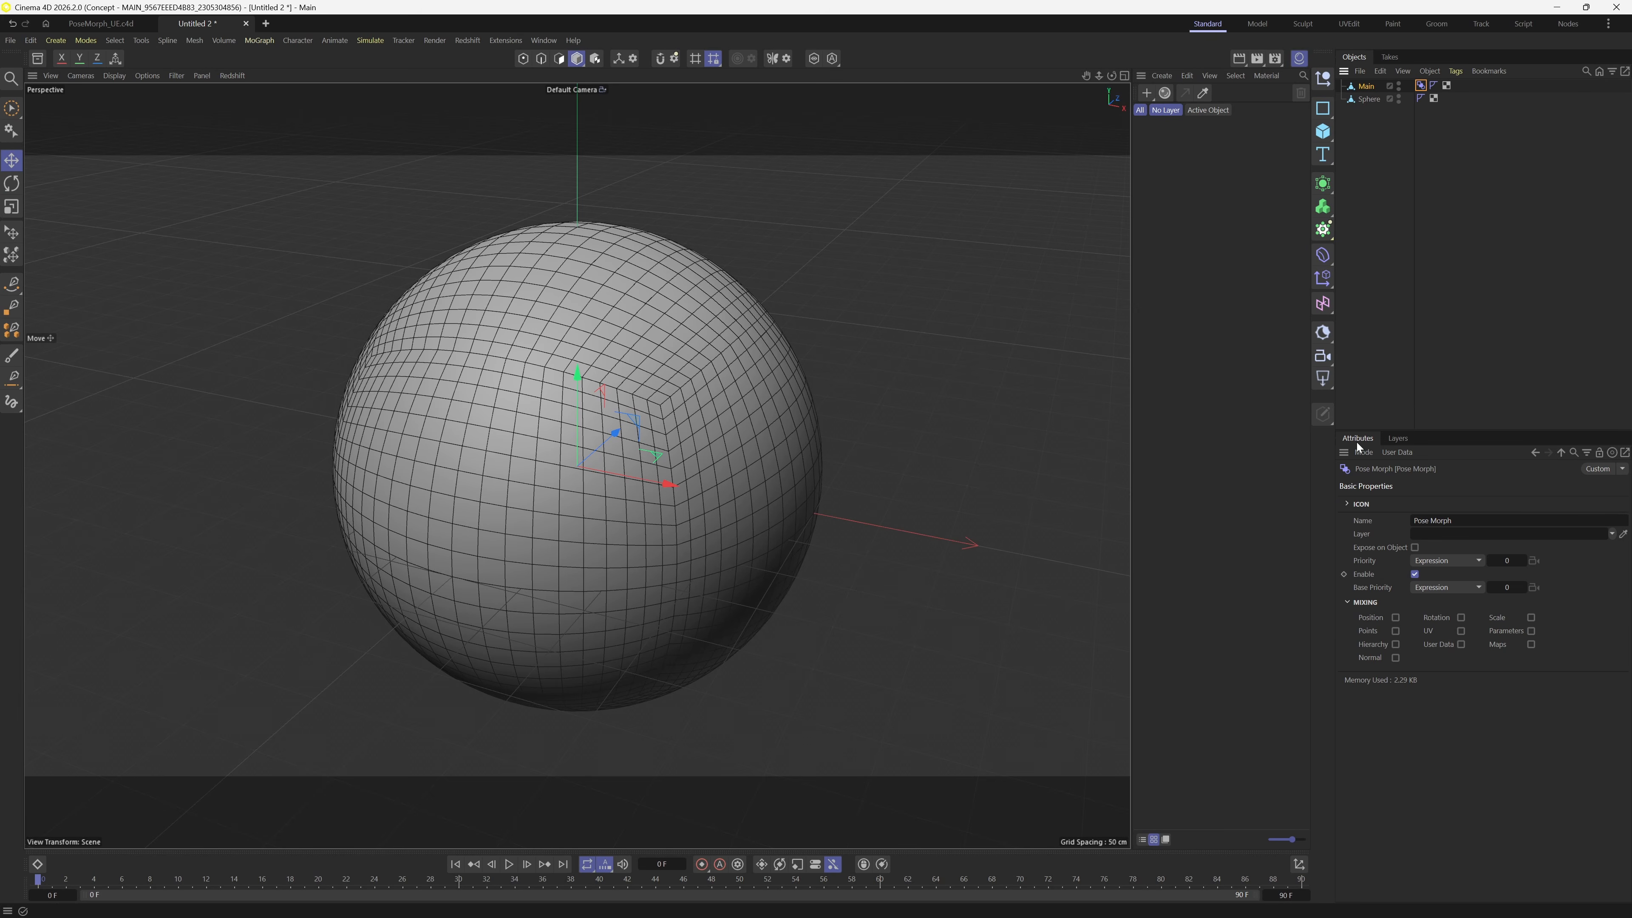
{"action": "left_click", "coordinate": [1344, 452]}
{"action": "left_click", "coordinate": [1371, 471]}
{"action": "left_click_drag", "start_coordinate": [1404, 431], "coordinate": [885, 170]}
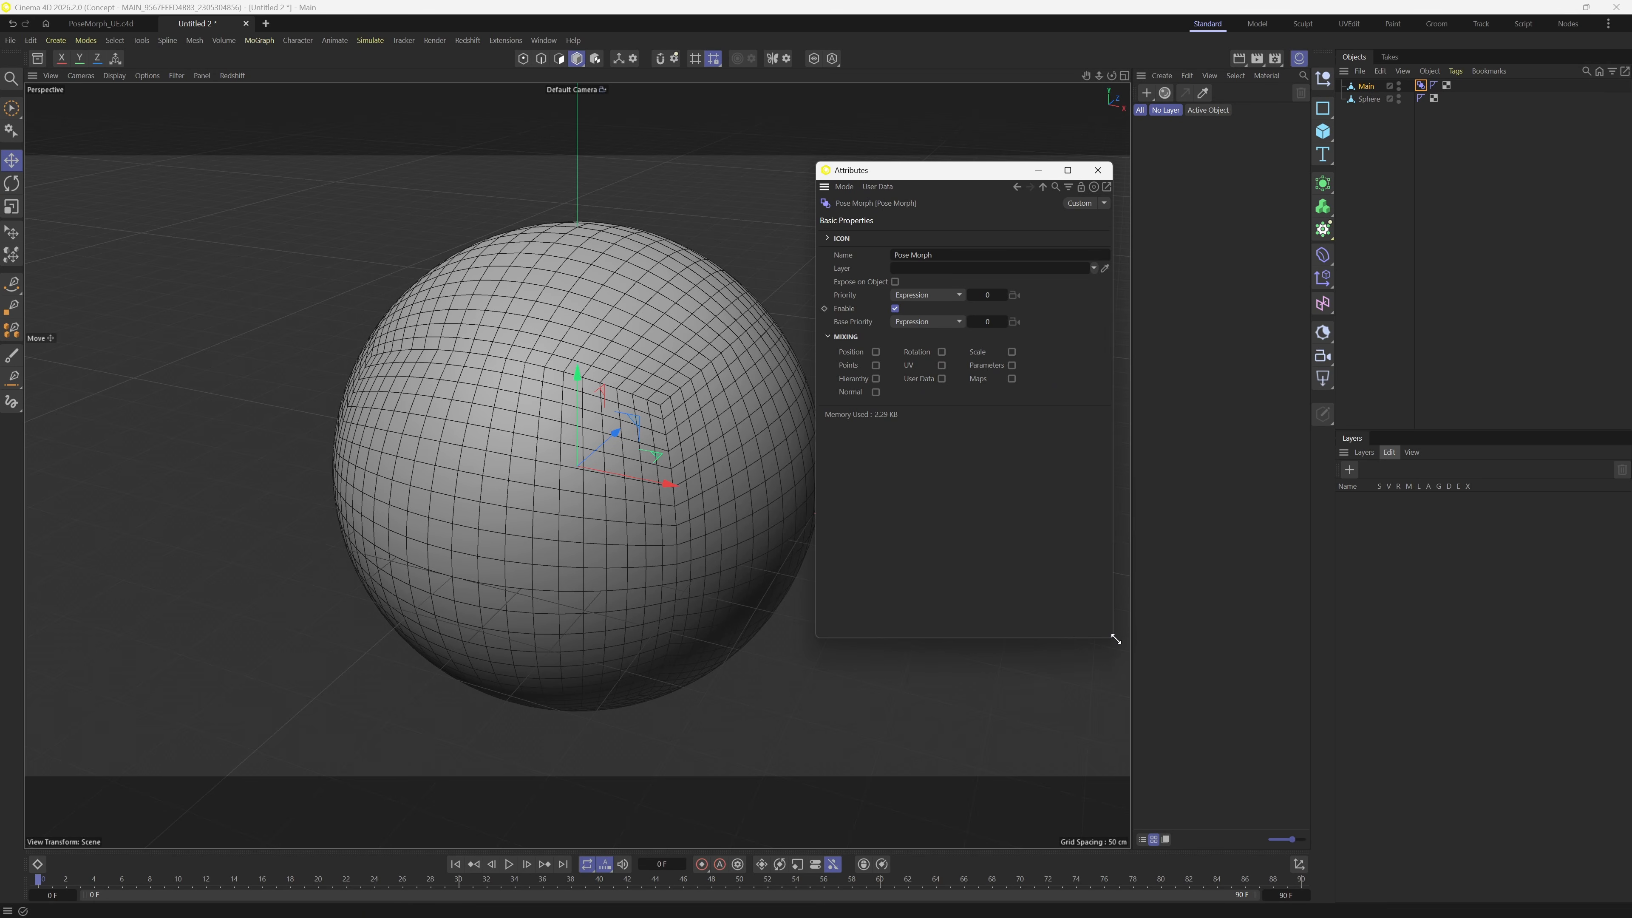
{"action": "left_click_drag", "start_coordinate": [1116, 639], "coordinate": [1204, 644]}
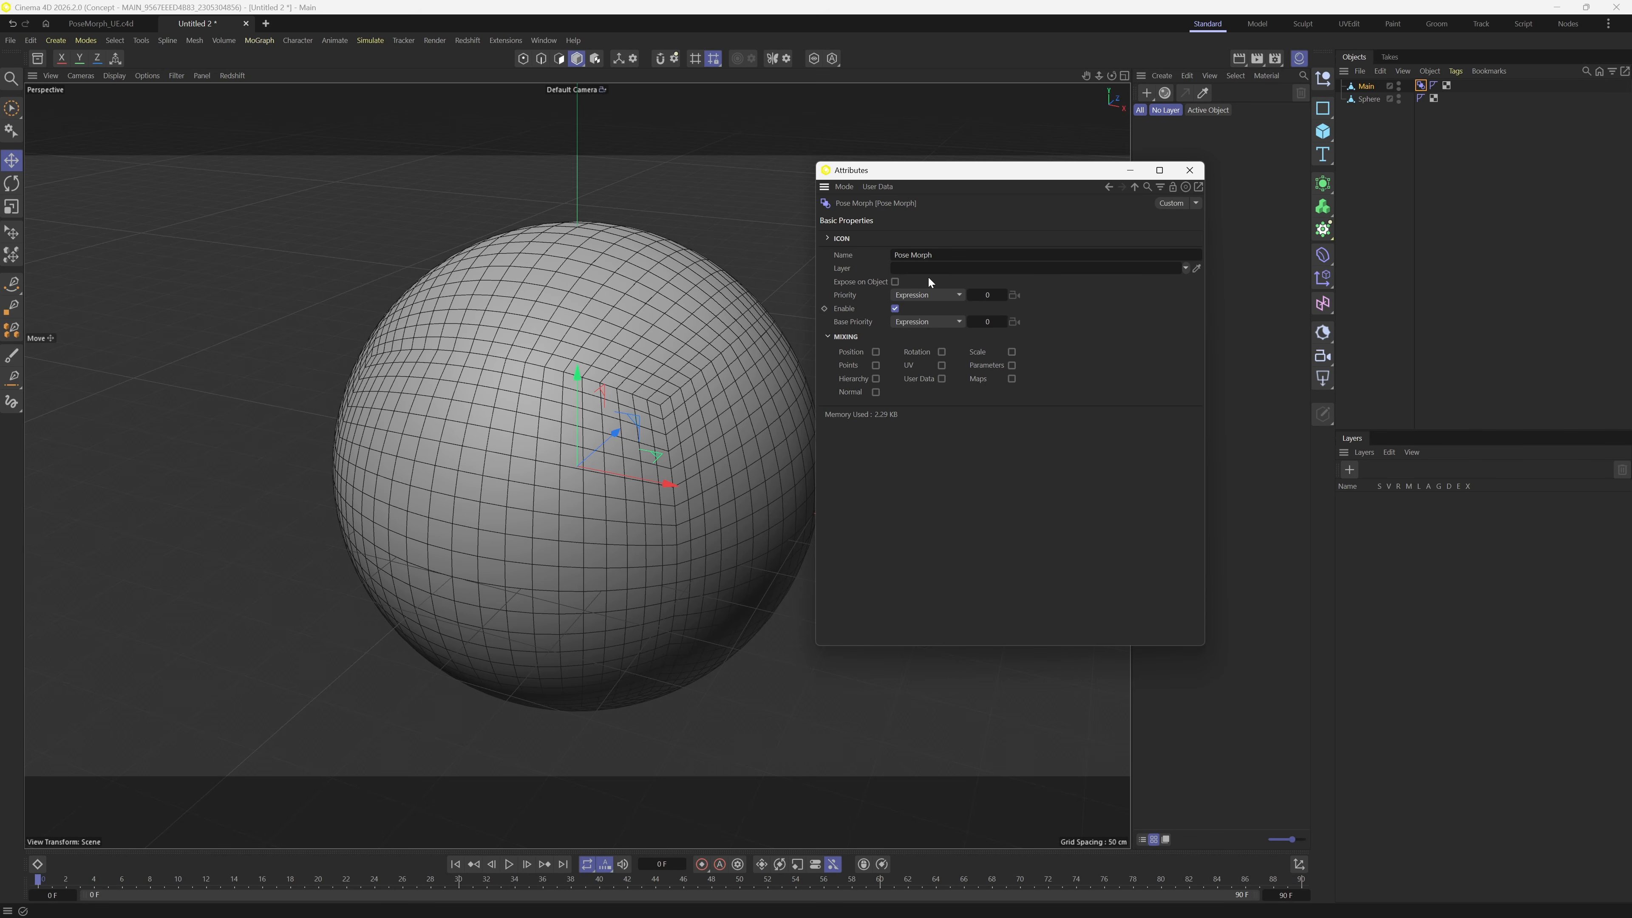
- Enable Points mixing and drag the Sphere mesh into the Poses list
{"action": "left_click", "coordinate": [876, 365]}
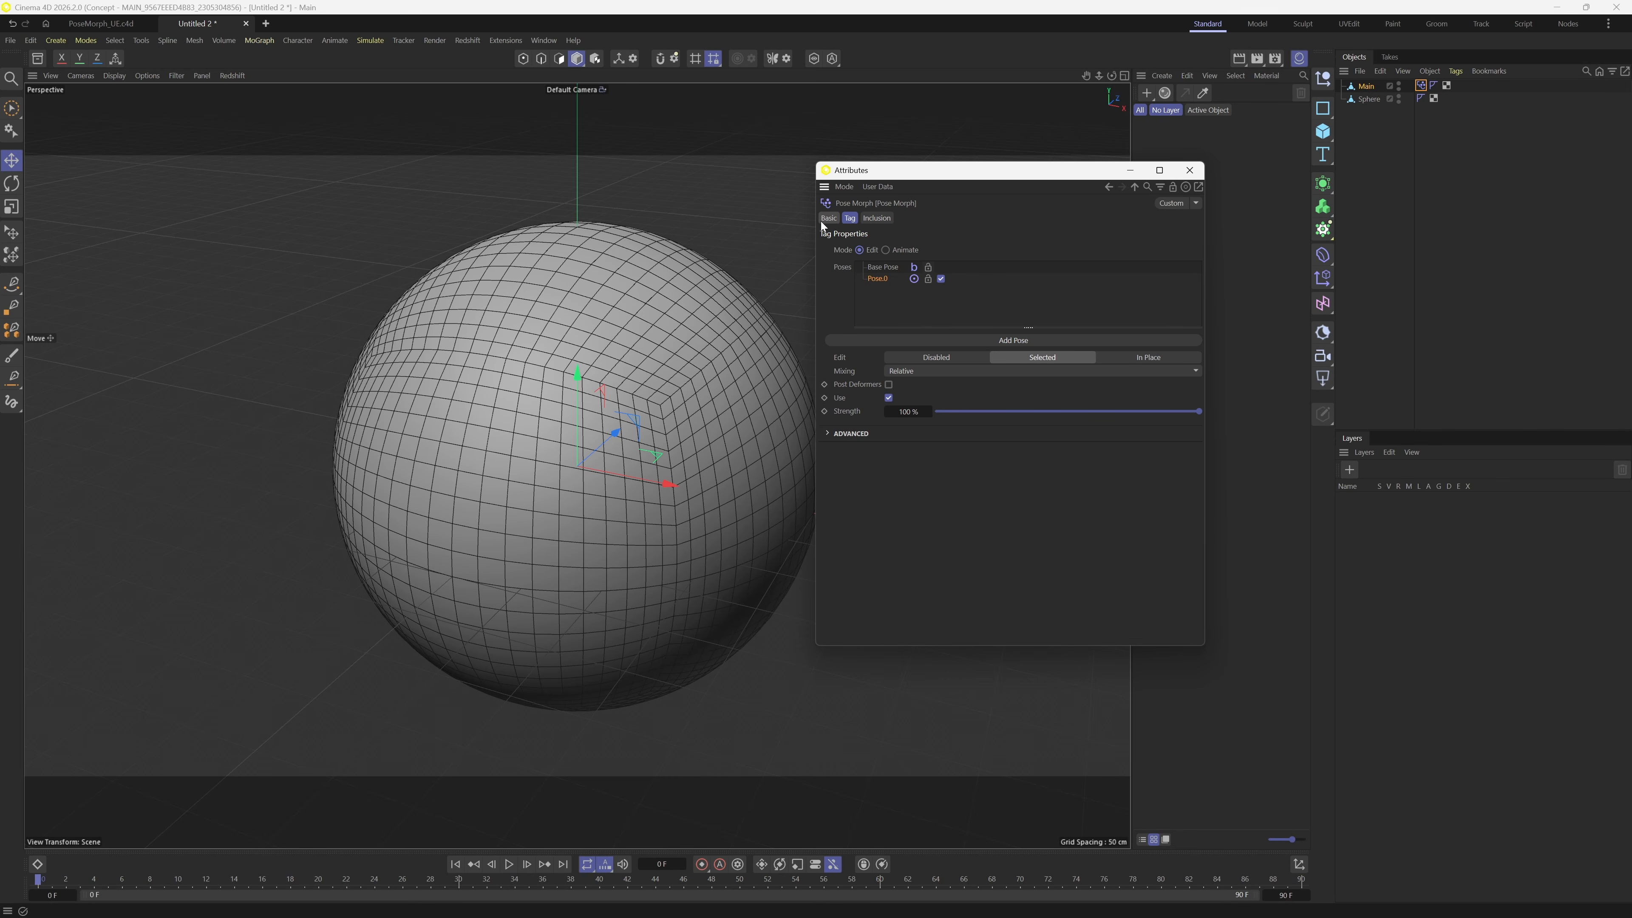
{"action": "left_click", "coordinate": [1373, 99]}
{"action": "left_click_drag", "start_coordinate": [1373, 100], "coordinate": [881, 288]}
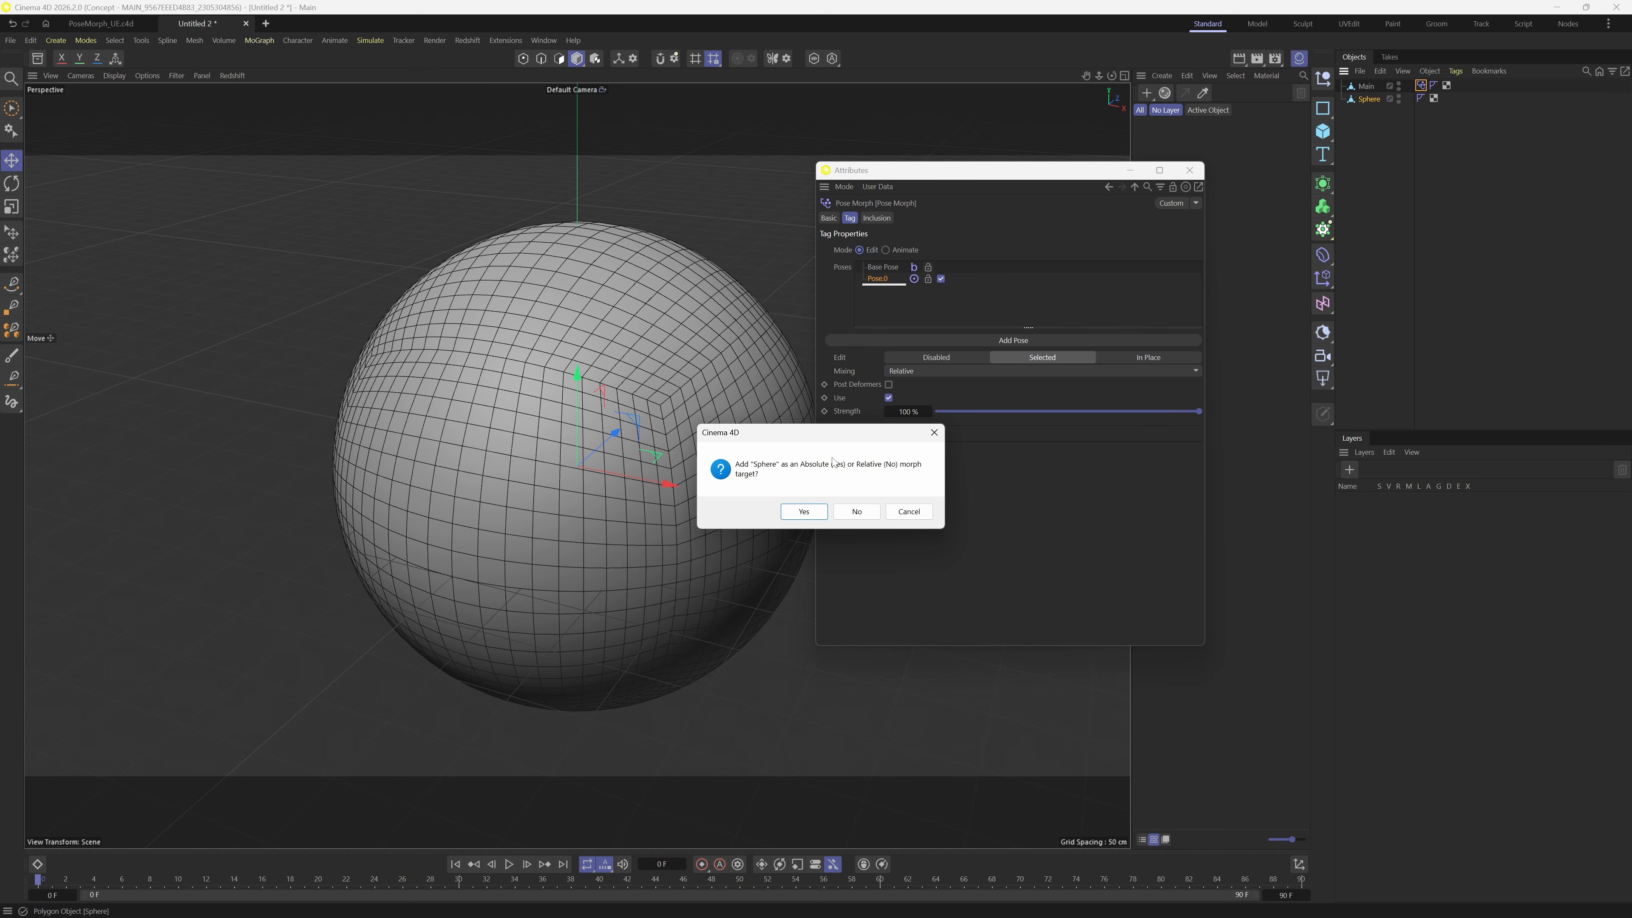
- Accept Sphere as an absolute target, make it visible, and test strength up to 100%
{"action": "left_click", "coordinate": [804, 512]}
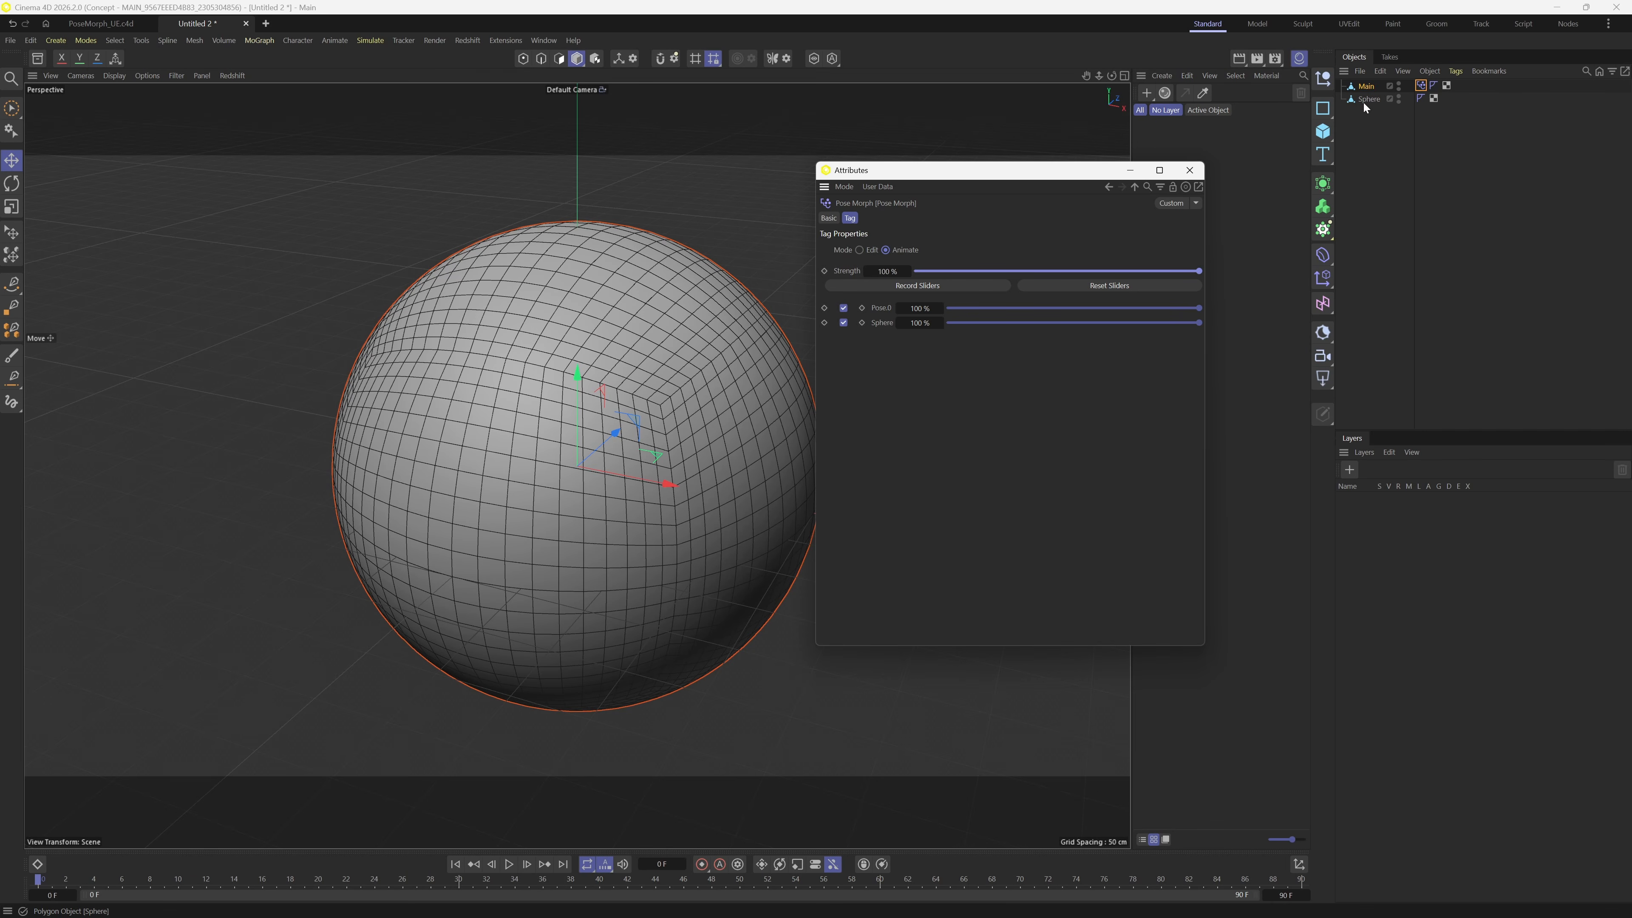
{"action": "left_click", "coordinate": [1399, 100], "text": "ctrl"}
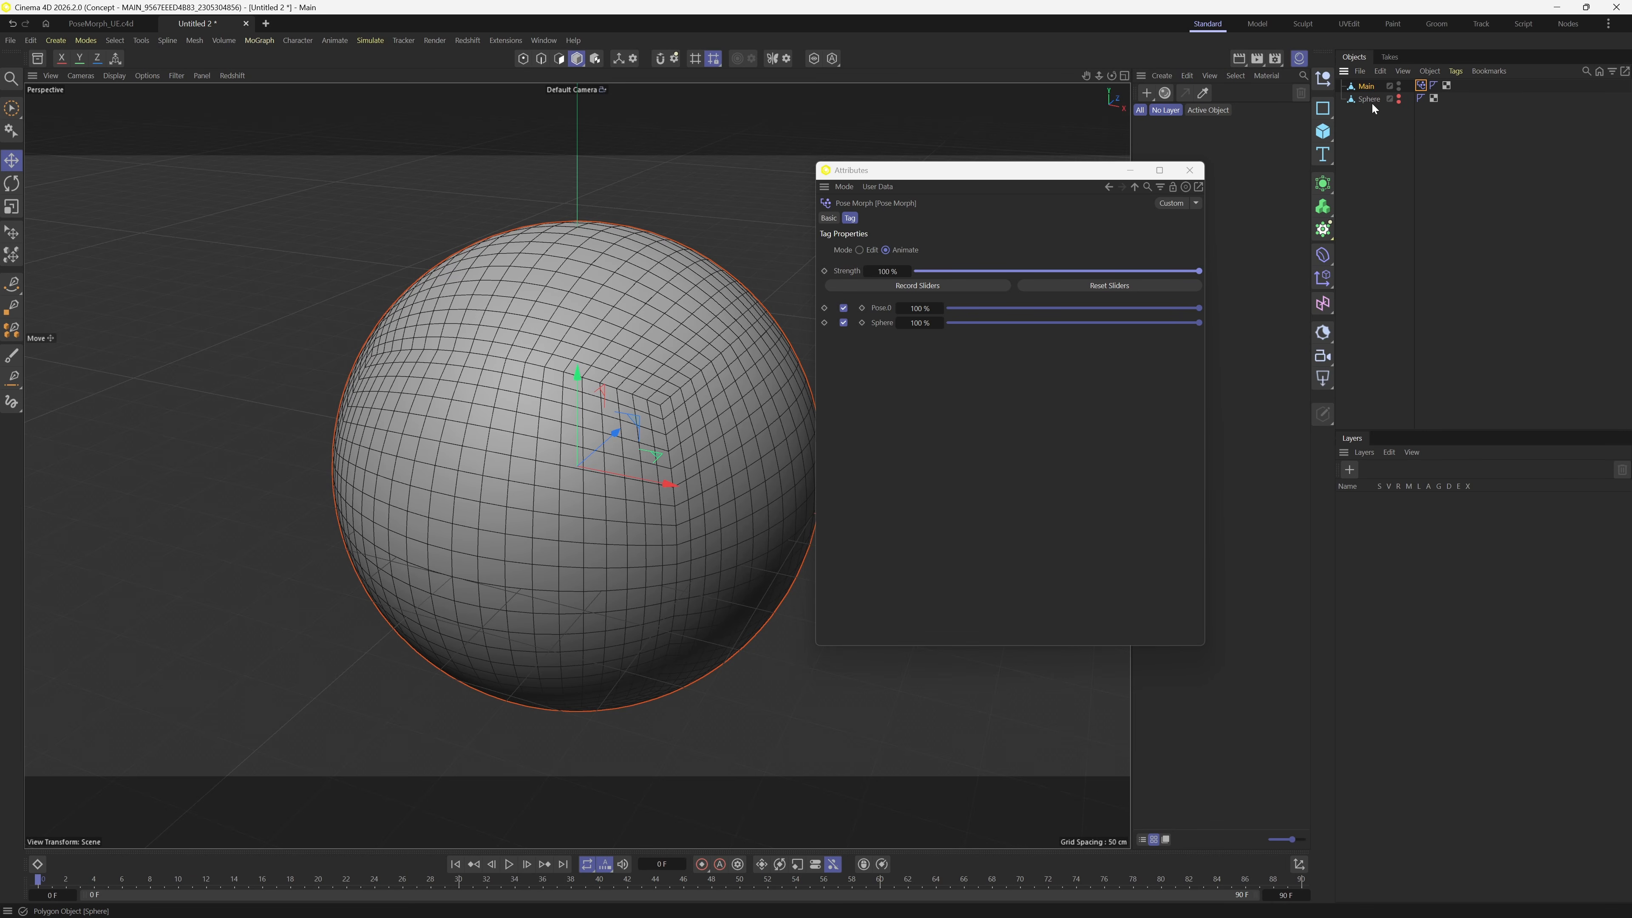
{"action": "left_click_drag", "start_coordinate": [1126, 273], "coordinate": [1420, 293]}
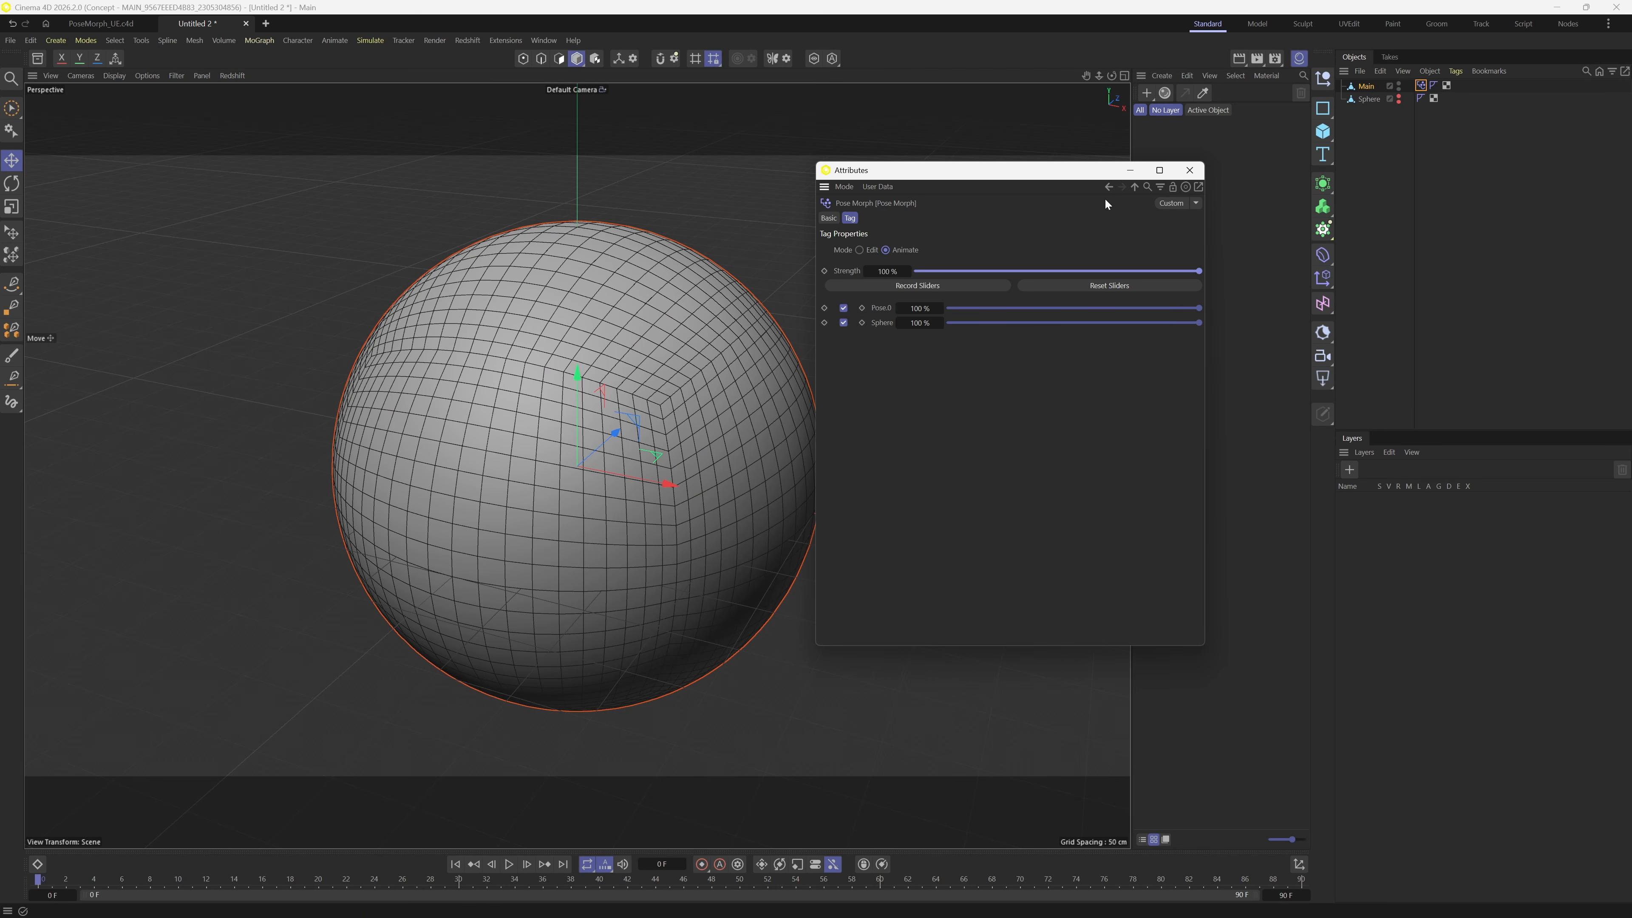
- Set Pose Morph strength to 0% and keyframe it at frame 0
{"action": "left_click_drag", "start_coordinate": [985, 272], "coordinate": [881, 272]}
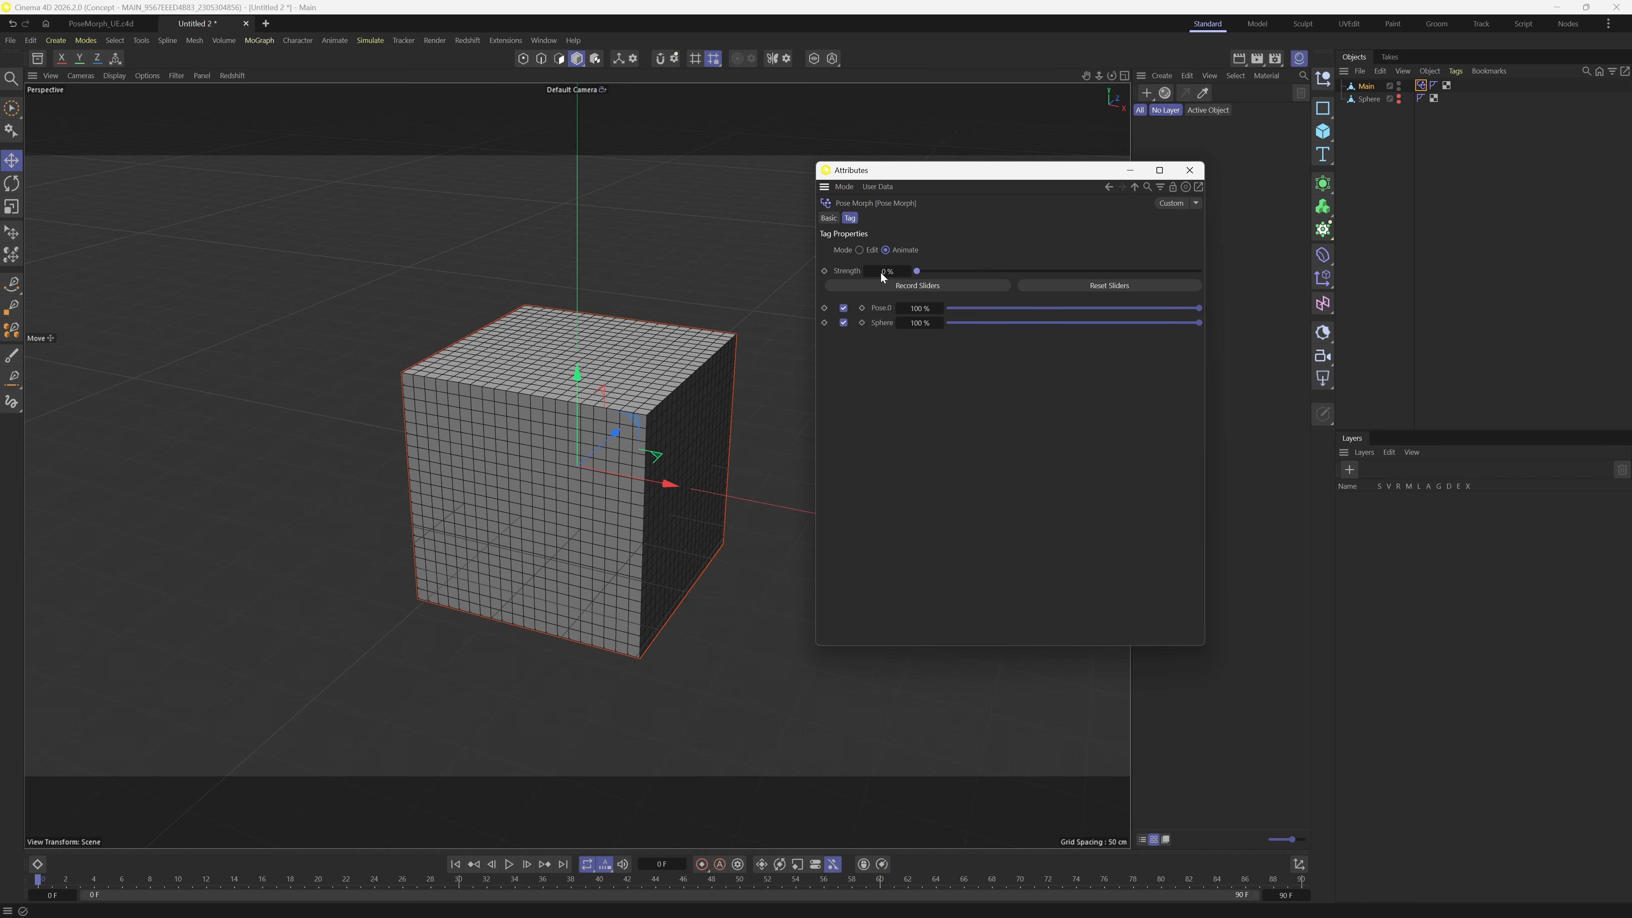
{"action": "right_click", "coordinate": [828, 271]}
{"action": "left_click", "coordinate": [826, 271]}
{"action": "left_click", "coordinate": [825, 270]}
- Keyframe strength at 100% on frame 60 and play the morph from the start
{"action": "left_click_drag", "start_coordinate": [187, 881], "coordinate": [888, 895]}
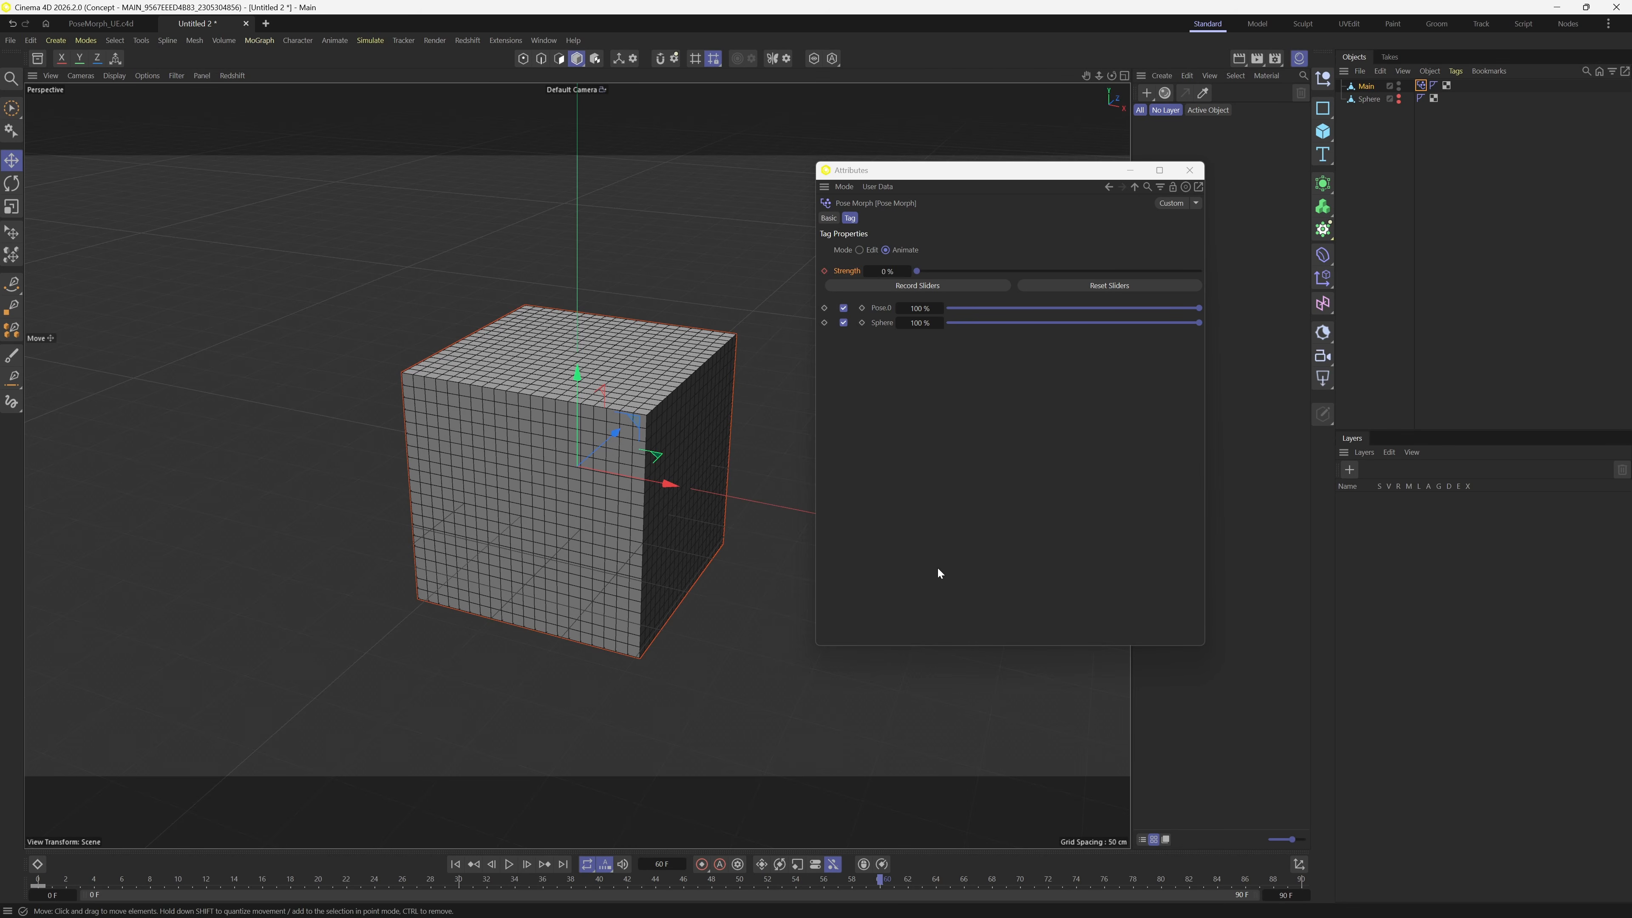
{"action": "left_click_drag", "start_coordinate": [944, 271], "coordinate": [1199, 272]}
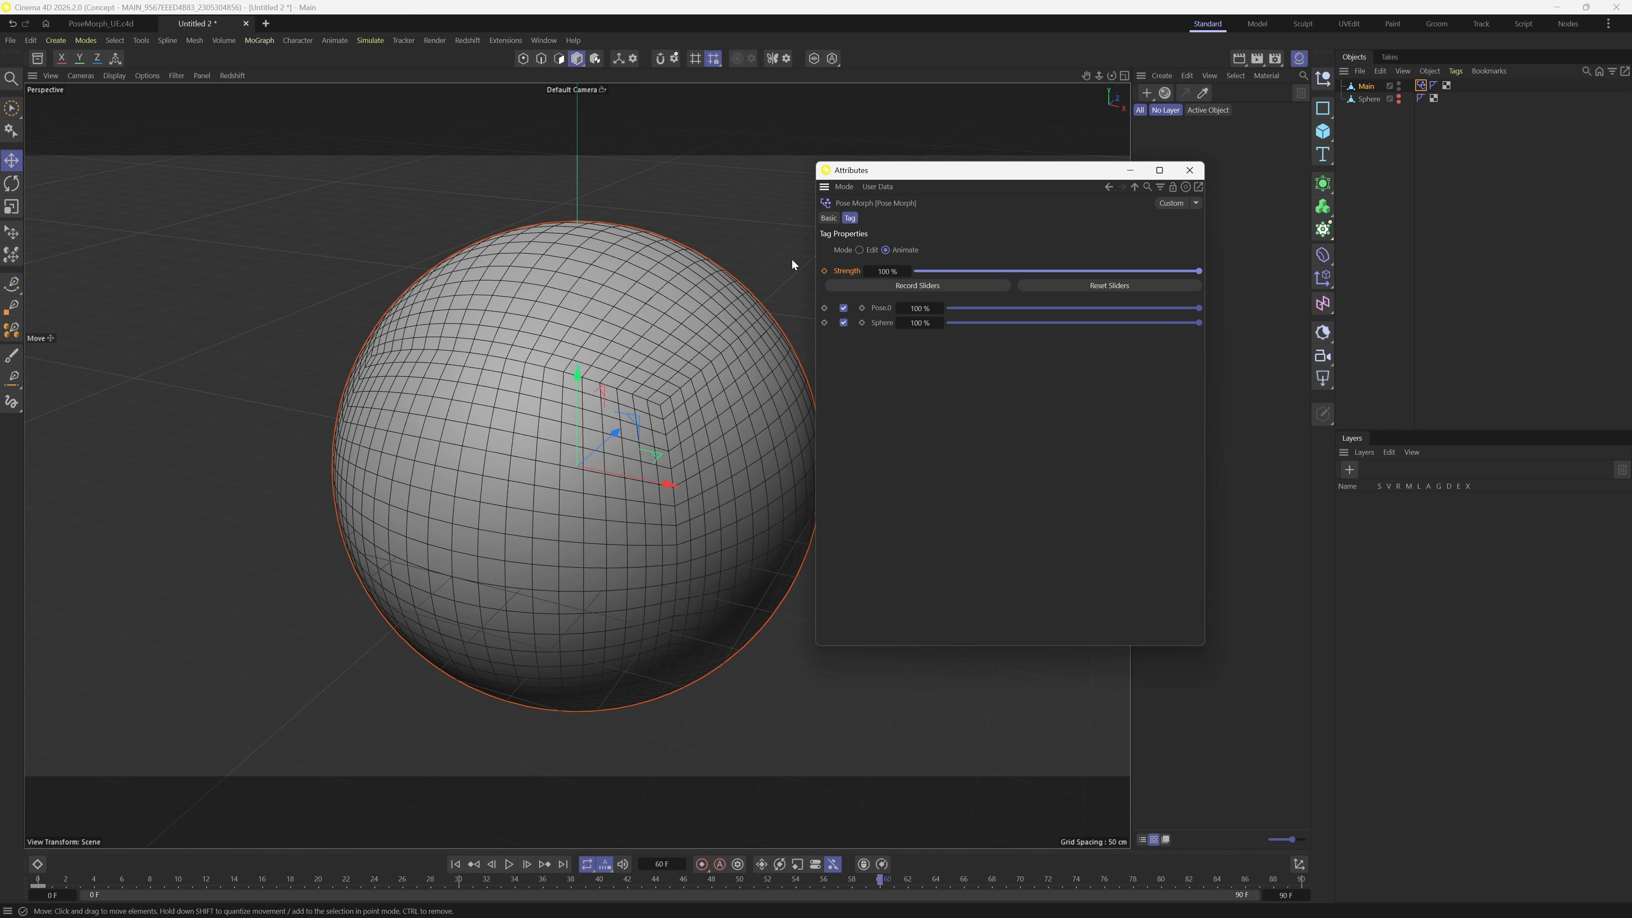
{"action": "left_click", "coordinate": [824, 271]}
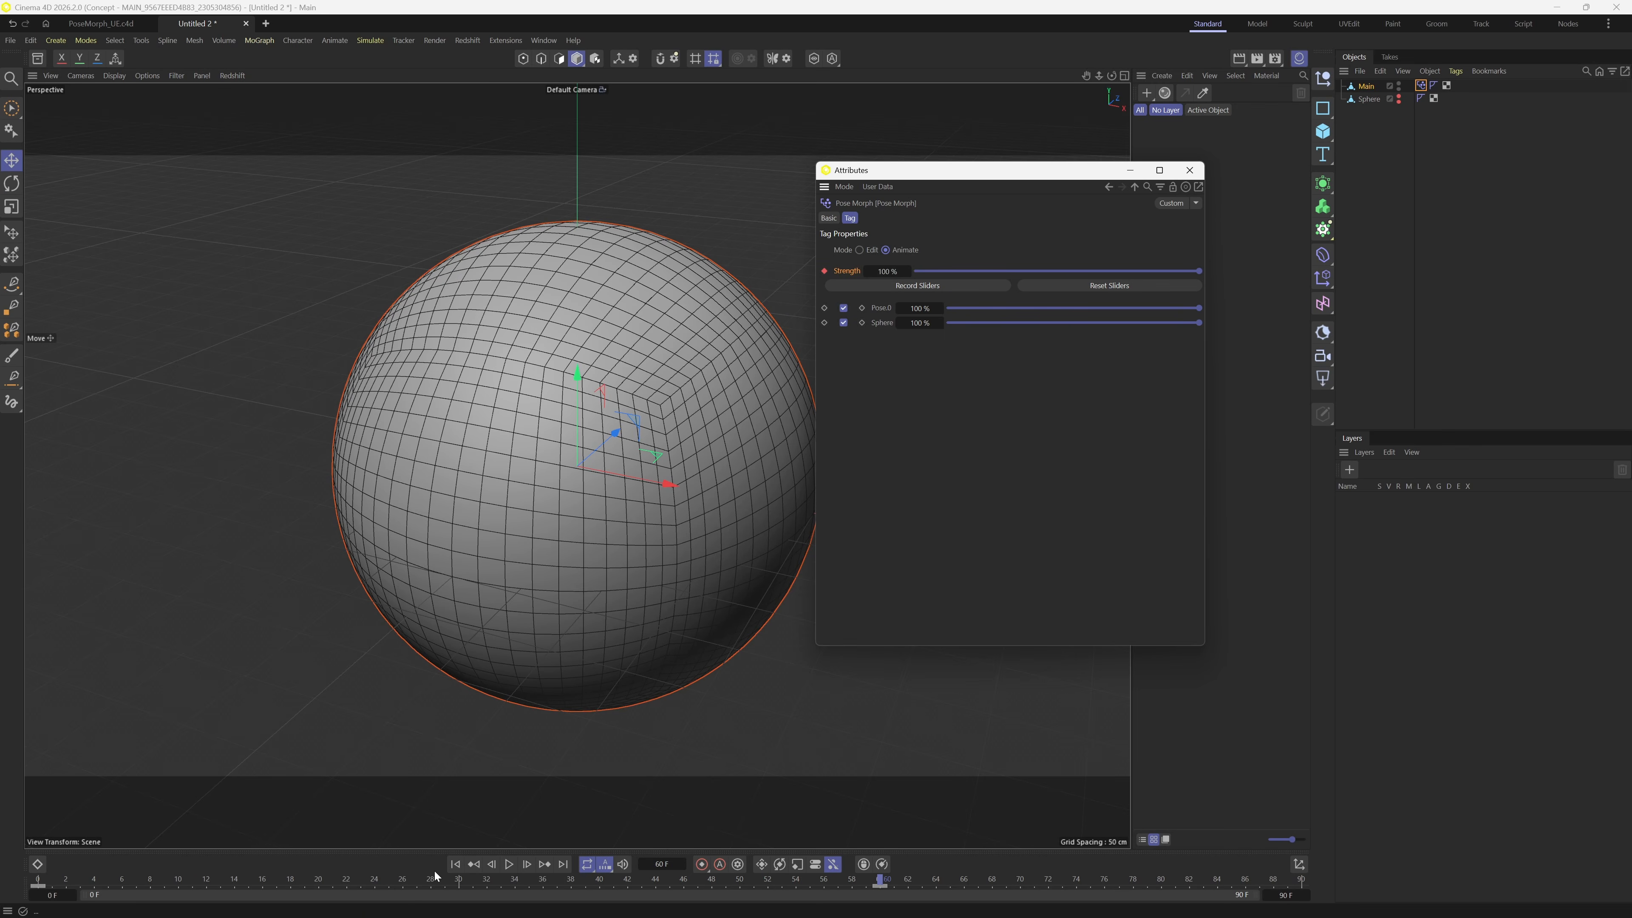
{"action": "left_click", "coordinate": [455, 864]}
{"action": "left_click", "coordinate": [509, 864]}
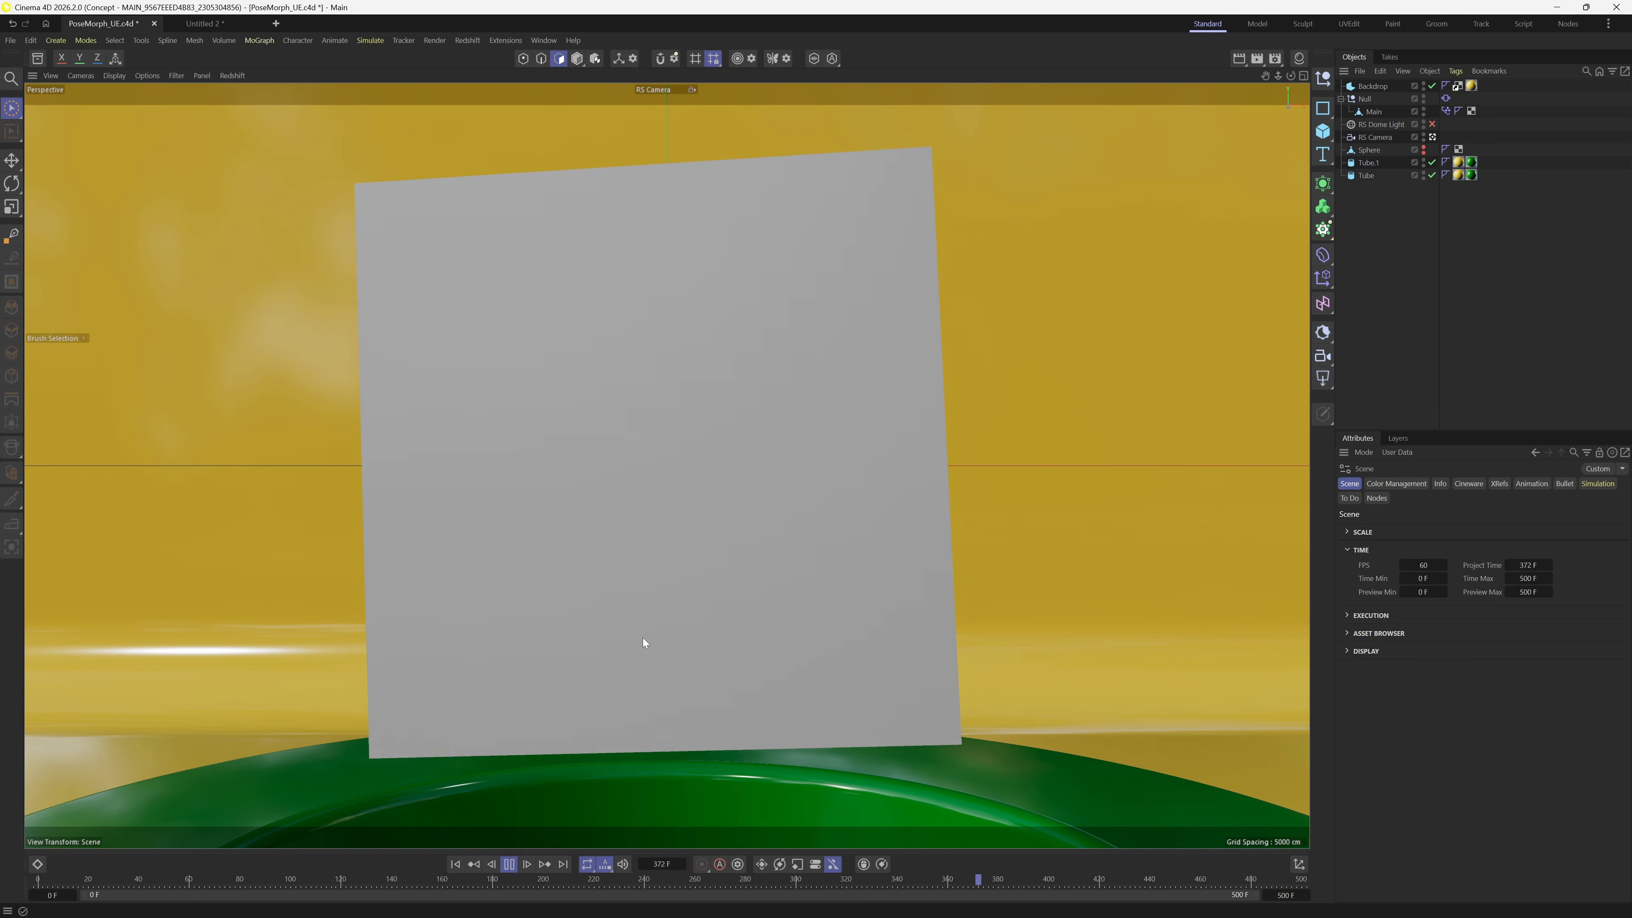
- Stop playback, rewind to frame 0, and select Main in object mode
{"action": "left_click", "coordinate": [298, 865]}
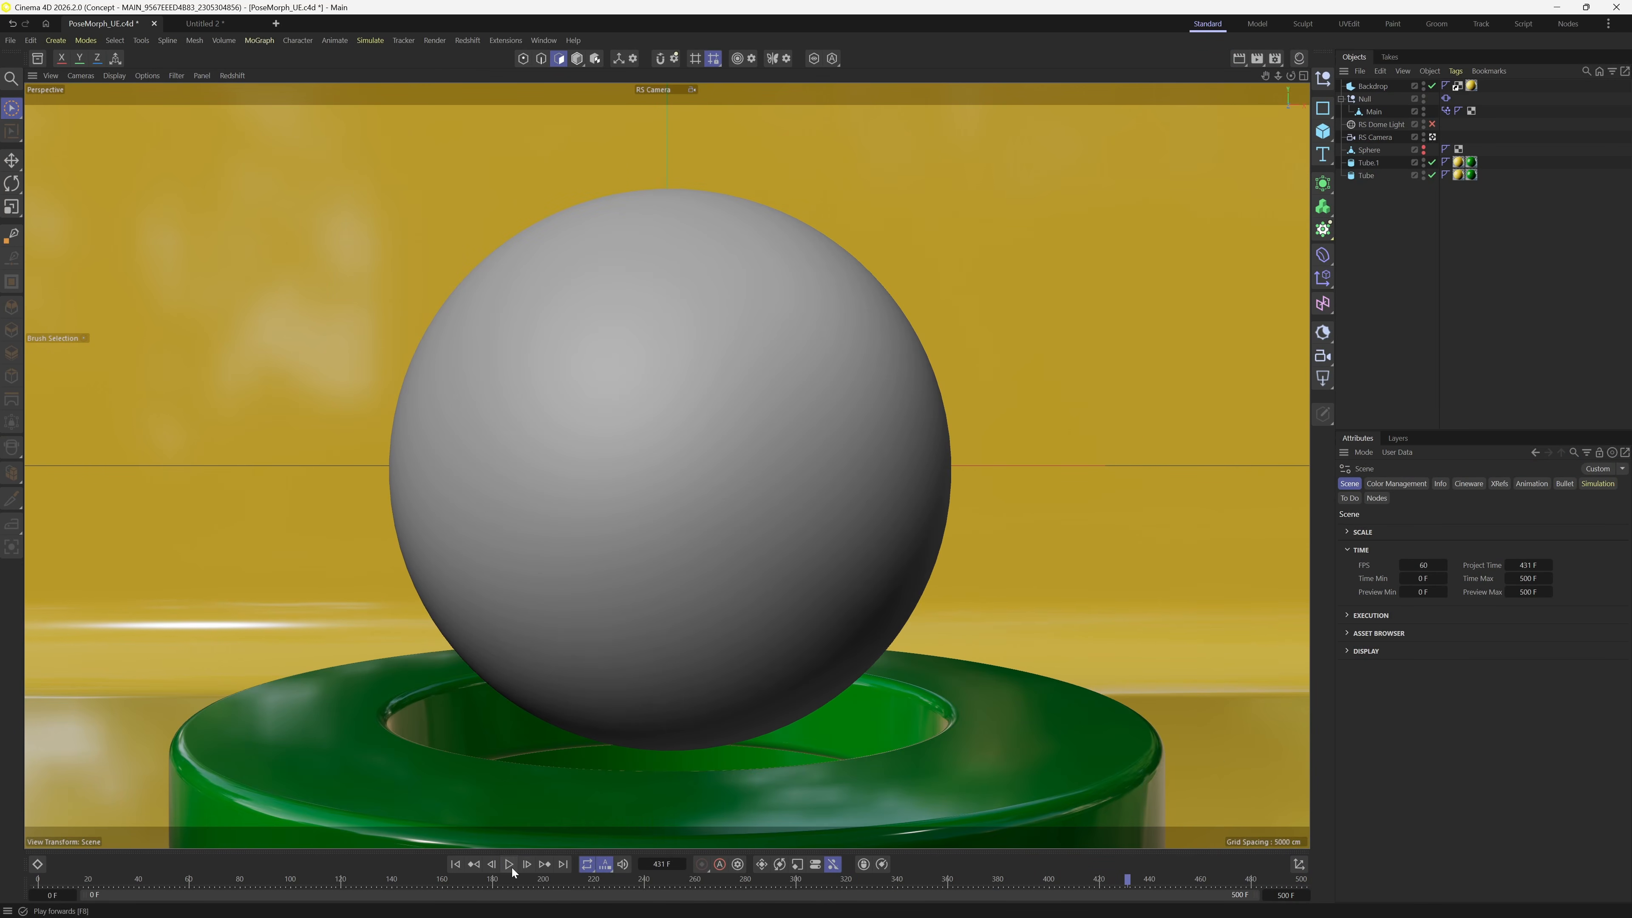
{"action": "left_click", "coordinate": [455, 864]}
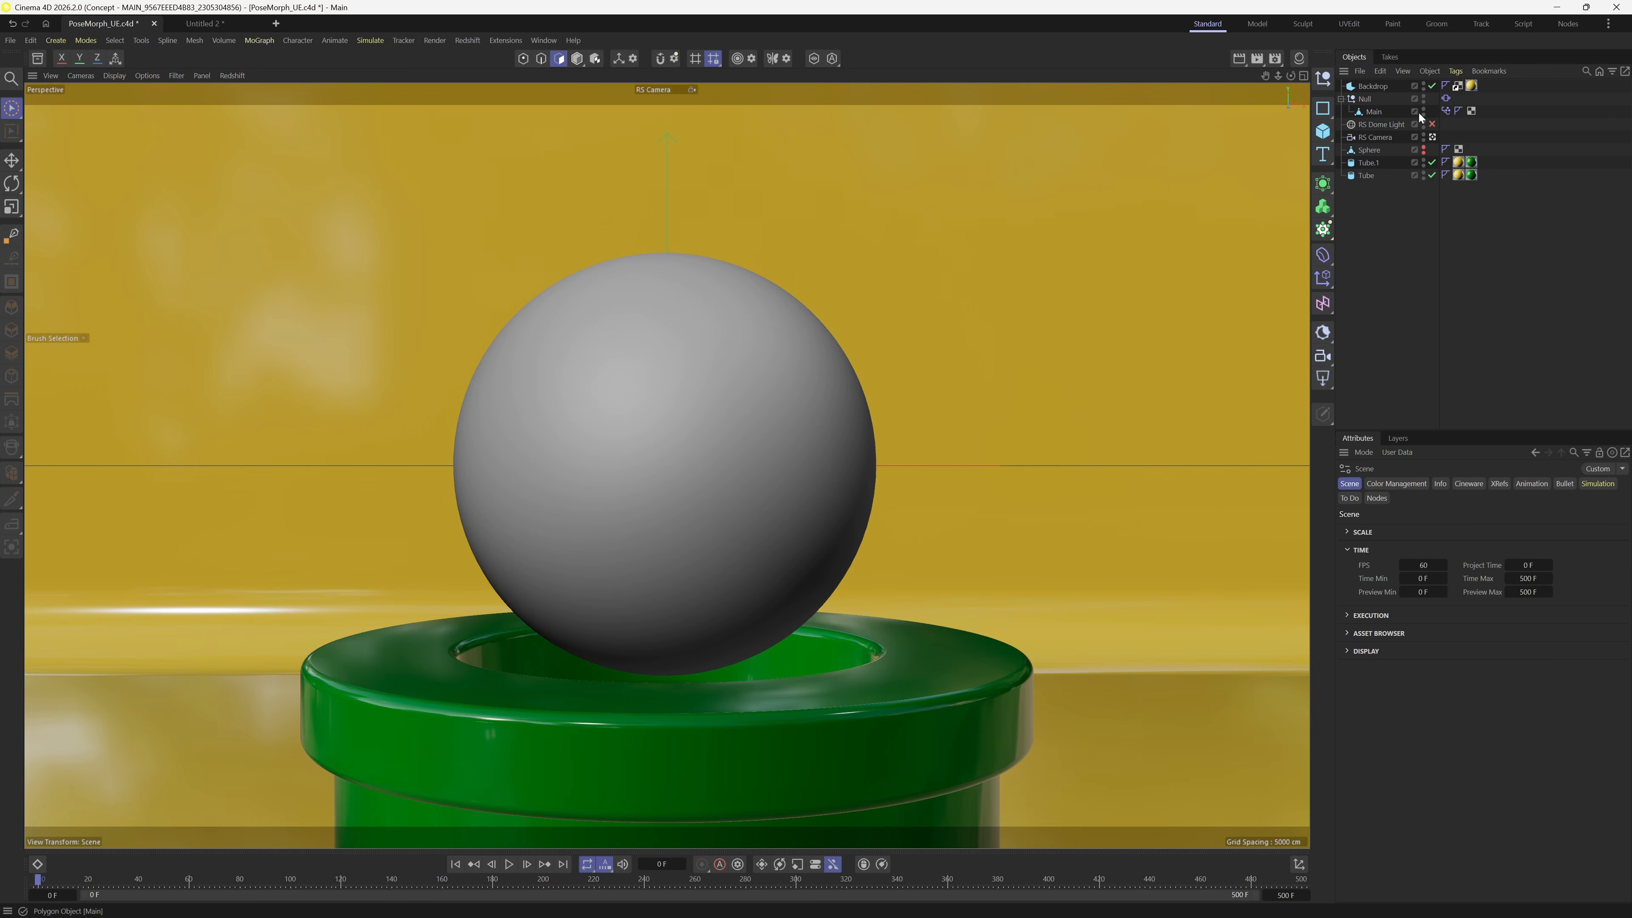
{"action": "left_click", "coordinate": [1373, 113]}
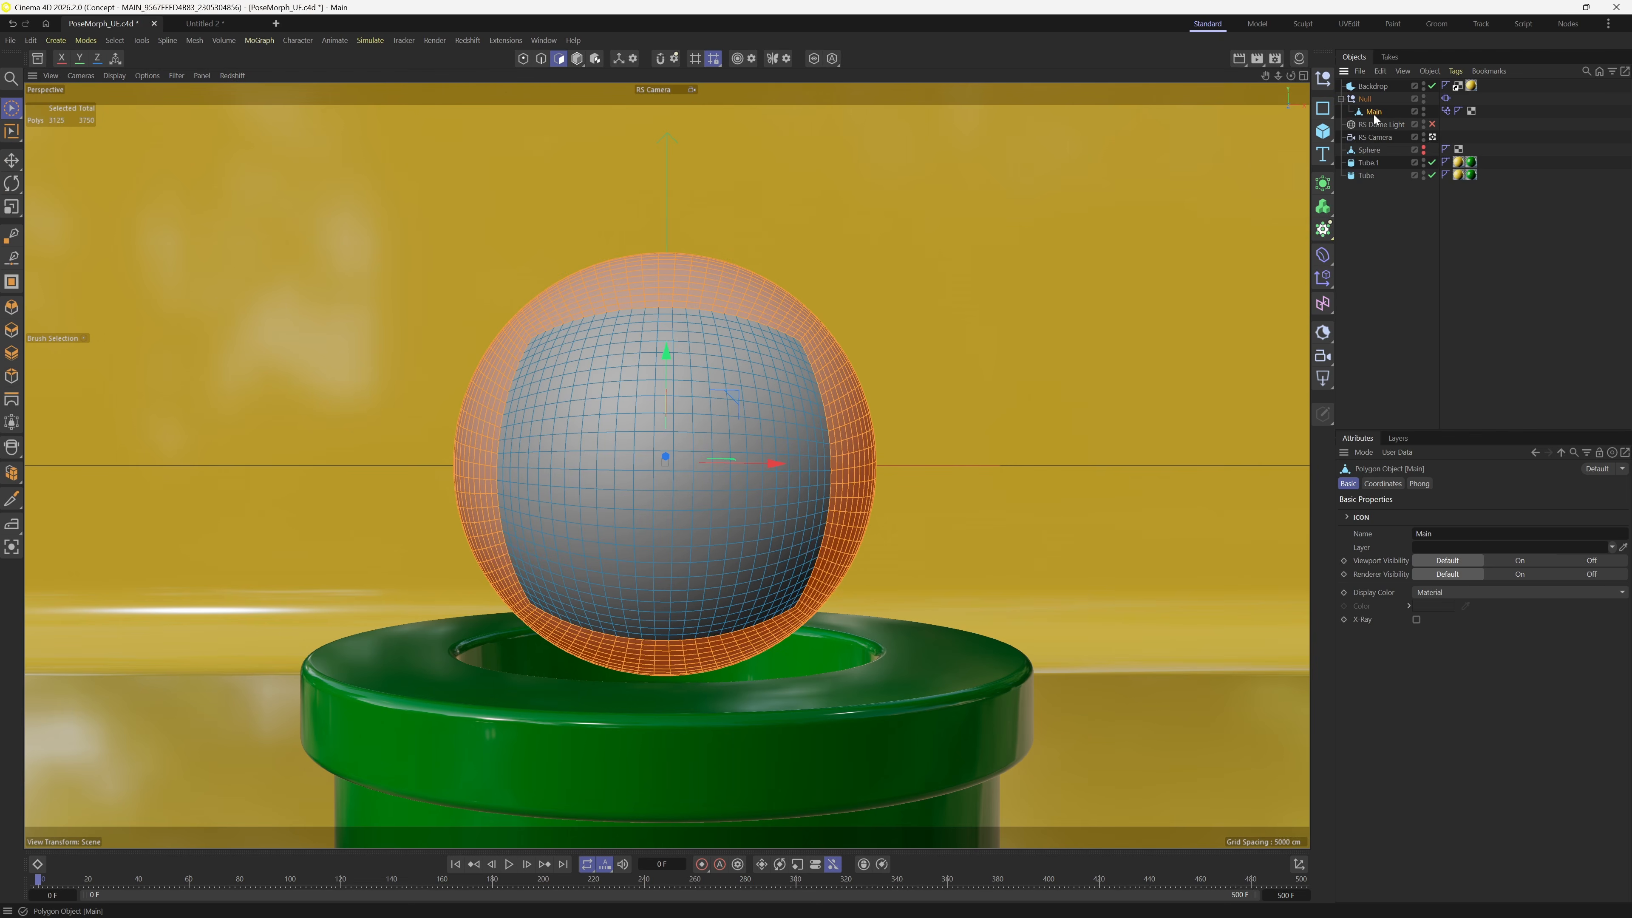
{"action": "key", "text": "Return"}
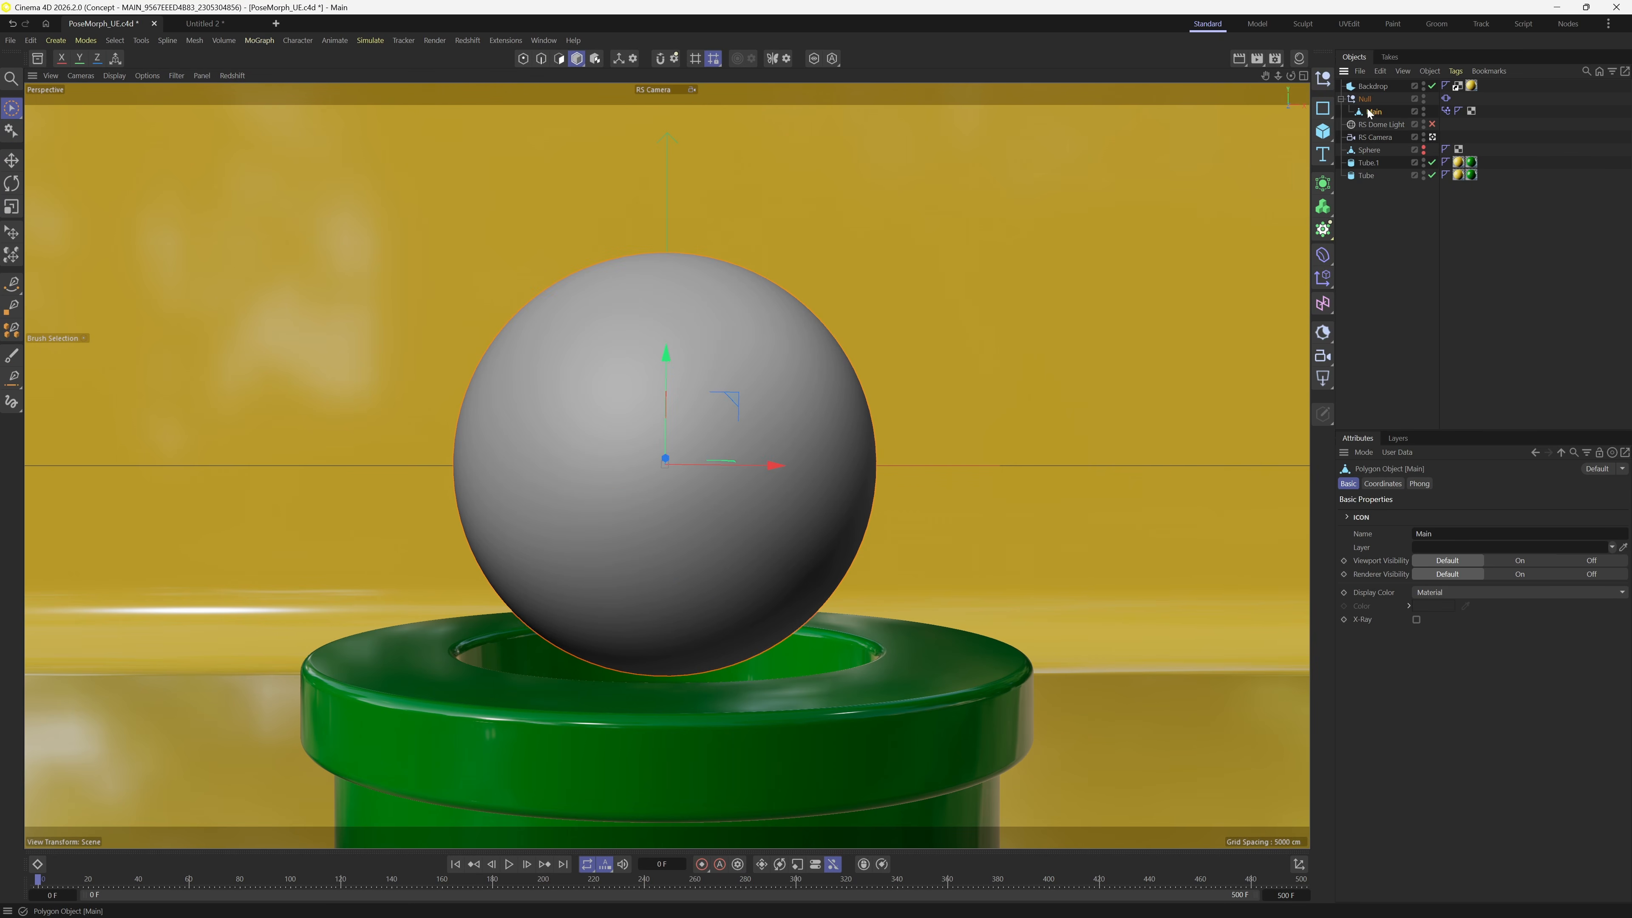
- Show the Null's Vibrate tag settings, play the scene once, and rewind to frame 0
{"action": "left_click", "coordinate": [1446, 100]}
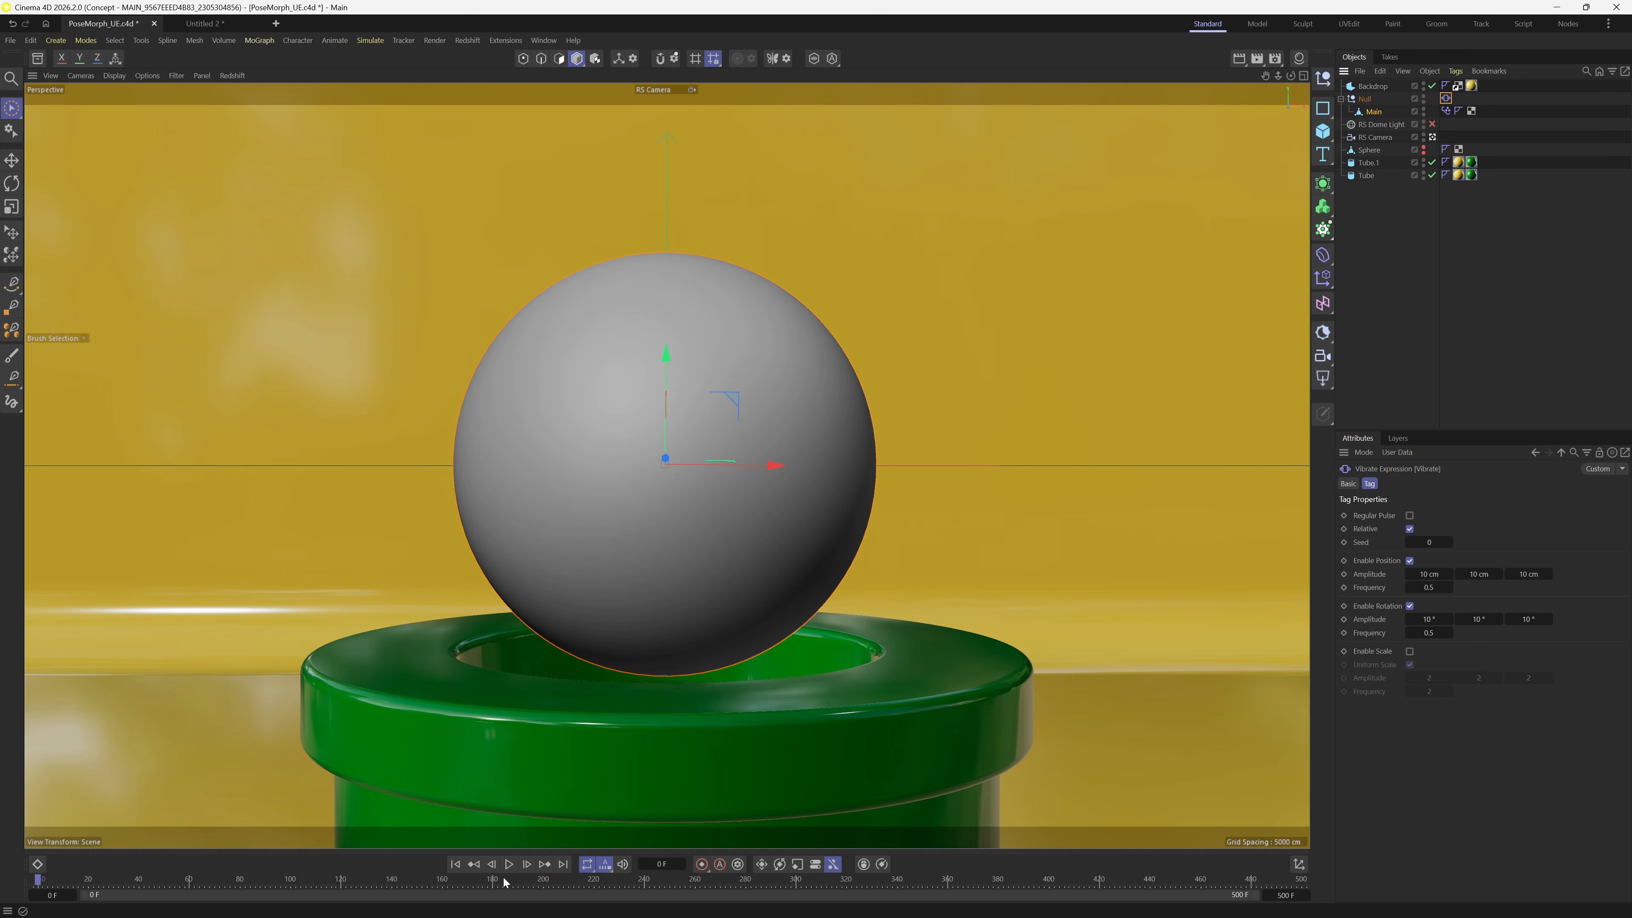
{"action": "left_click", "coordinate": [509, 864]}
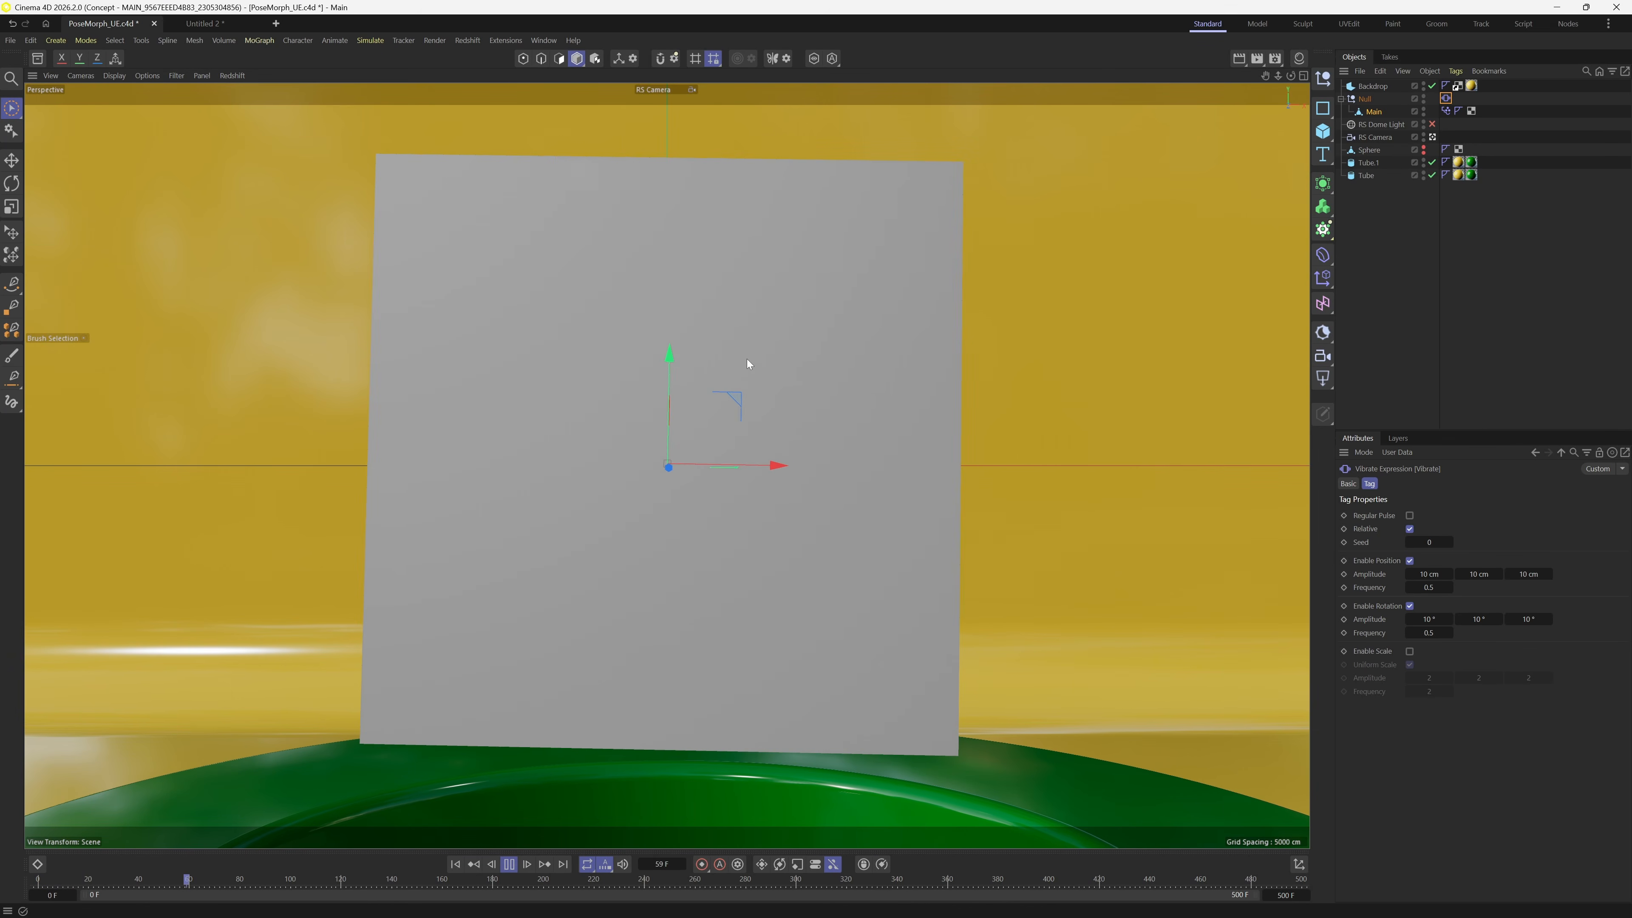
{"action": "left_click", "coordinate": [508, 864]}
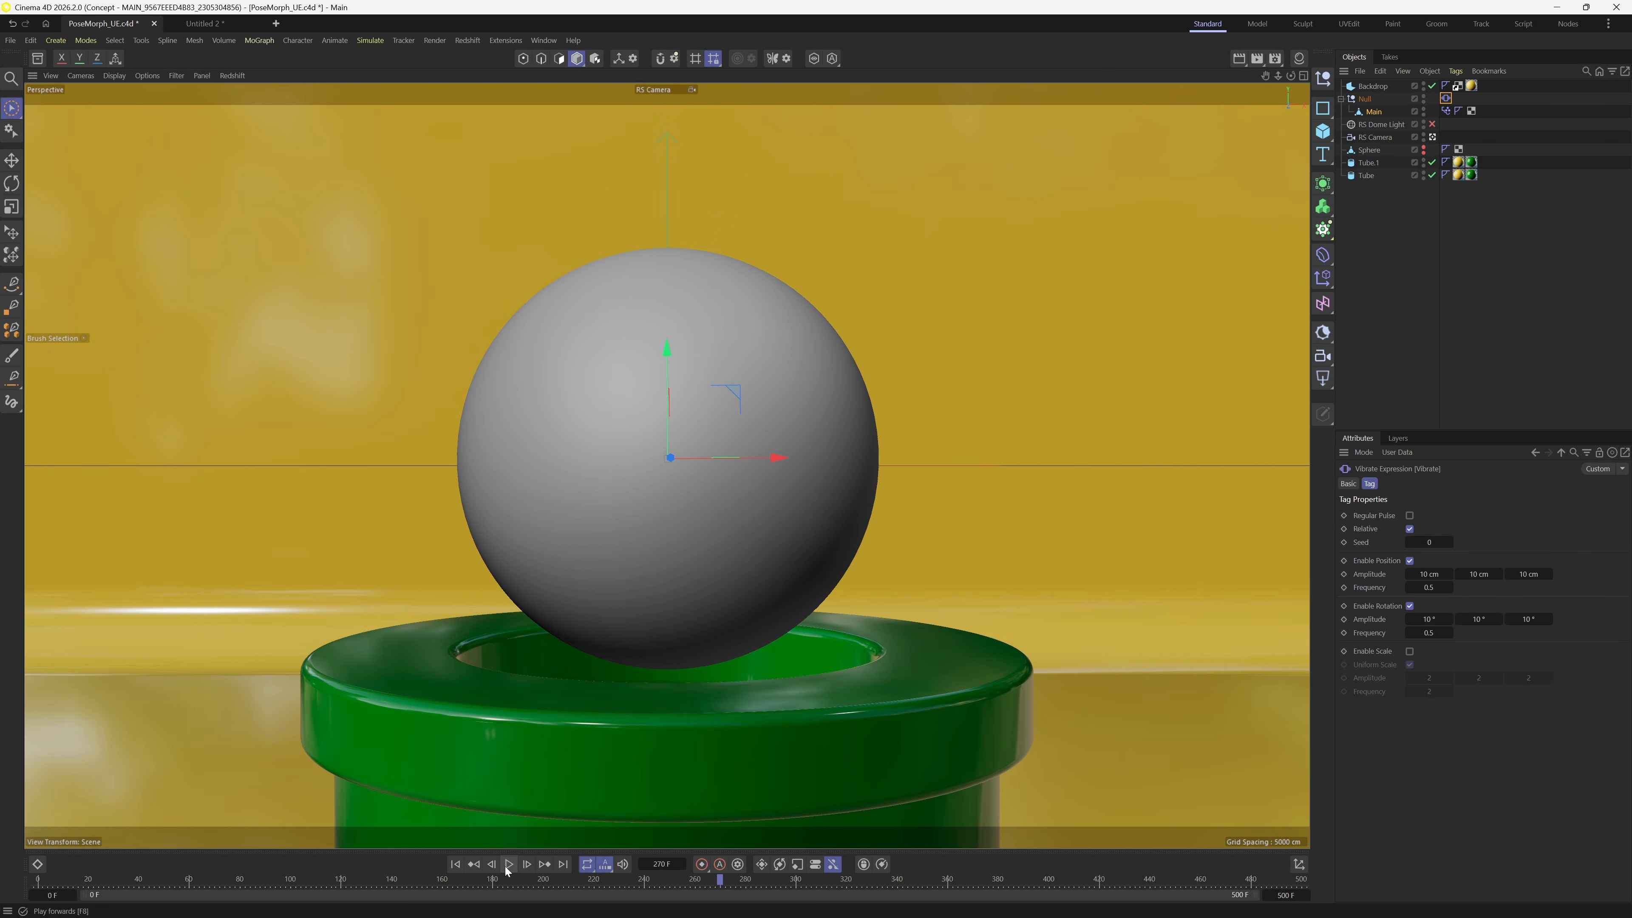
{"action": "left_click", "coordinate": [454, 864]}
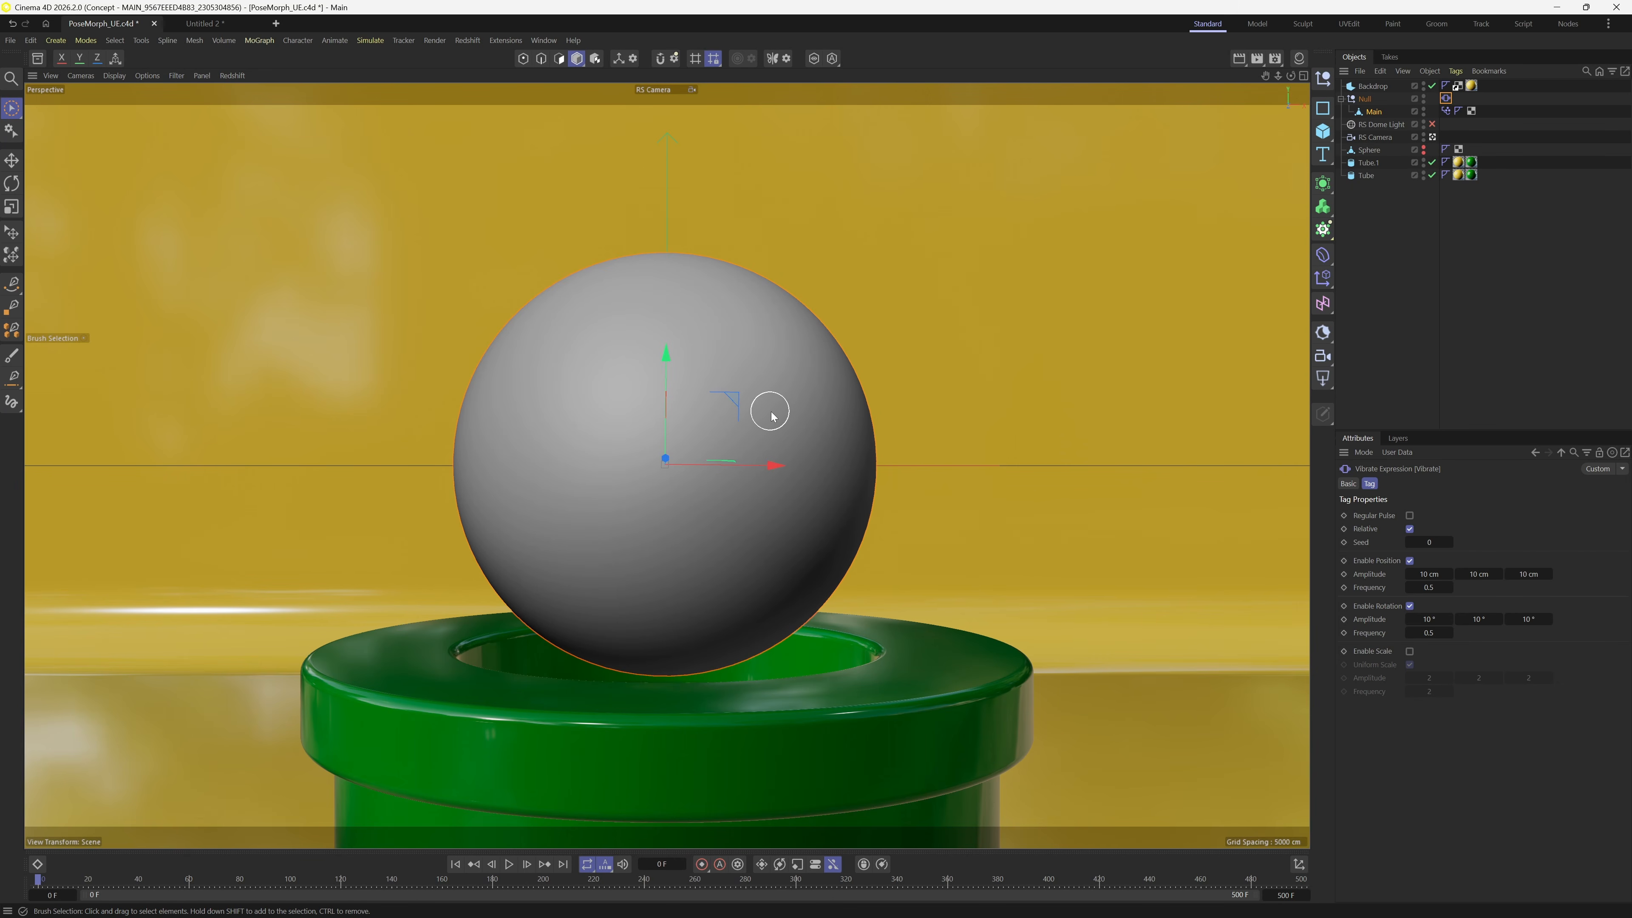
- Apply the Goomba material to the sphere, then delete its material tag from Main
{"action": "left_click", "coordinate": [1299, 58]}
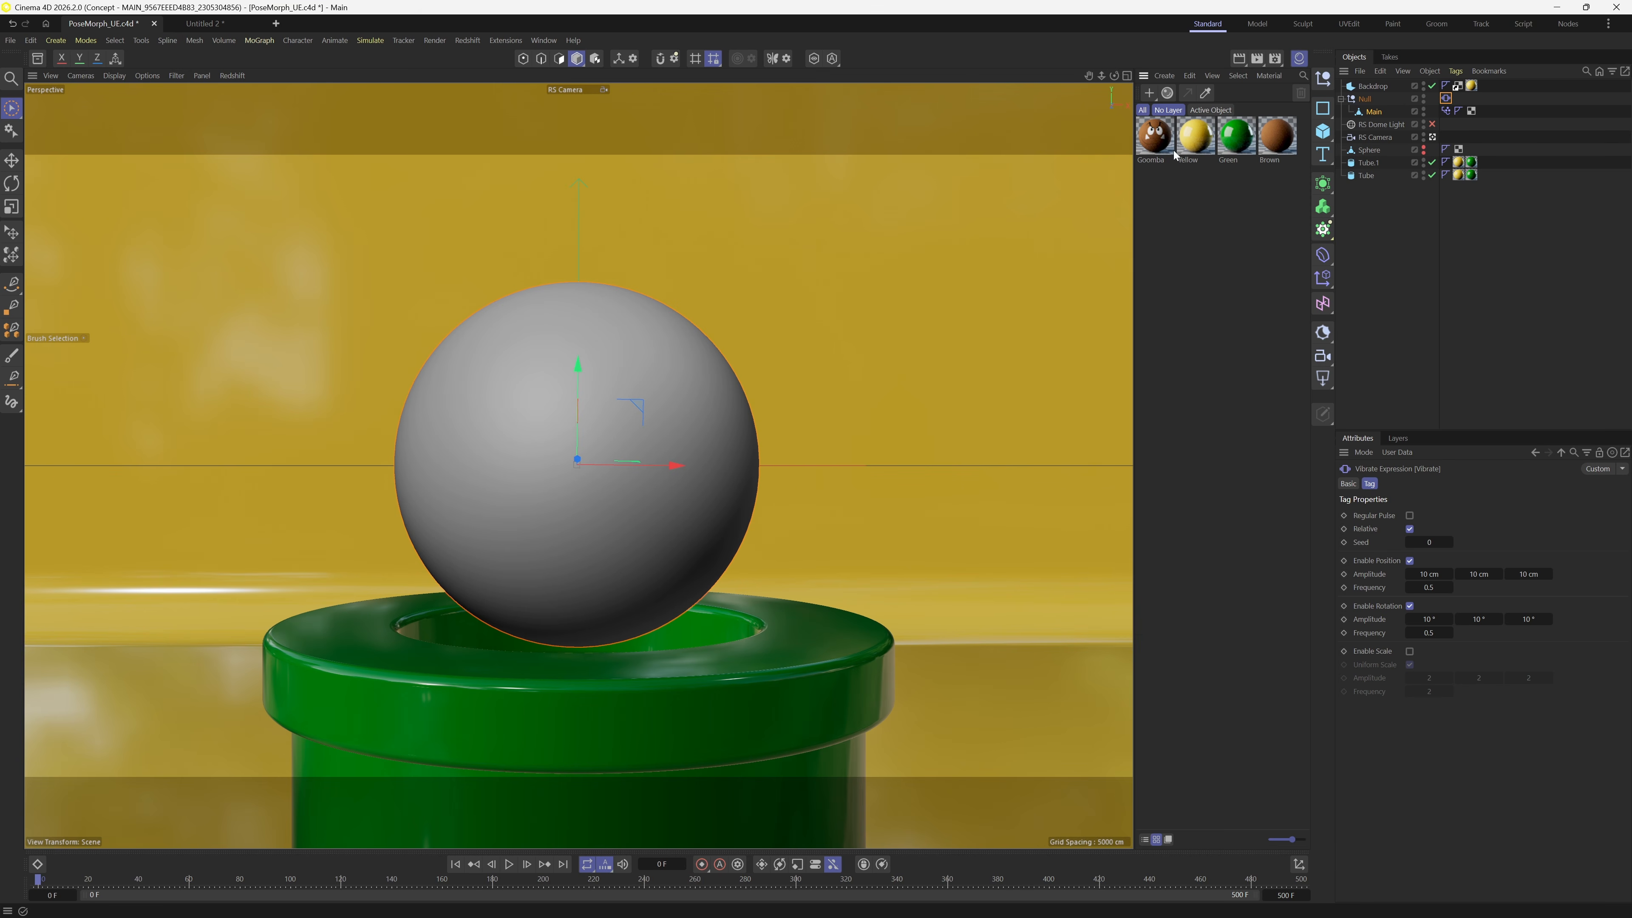
{"action": "left_click_drag", "start_coordinate": [1175, 154], "coordinate": [610, 430]}
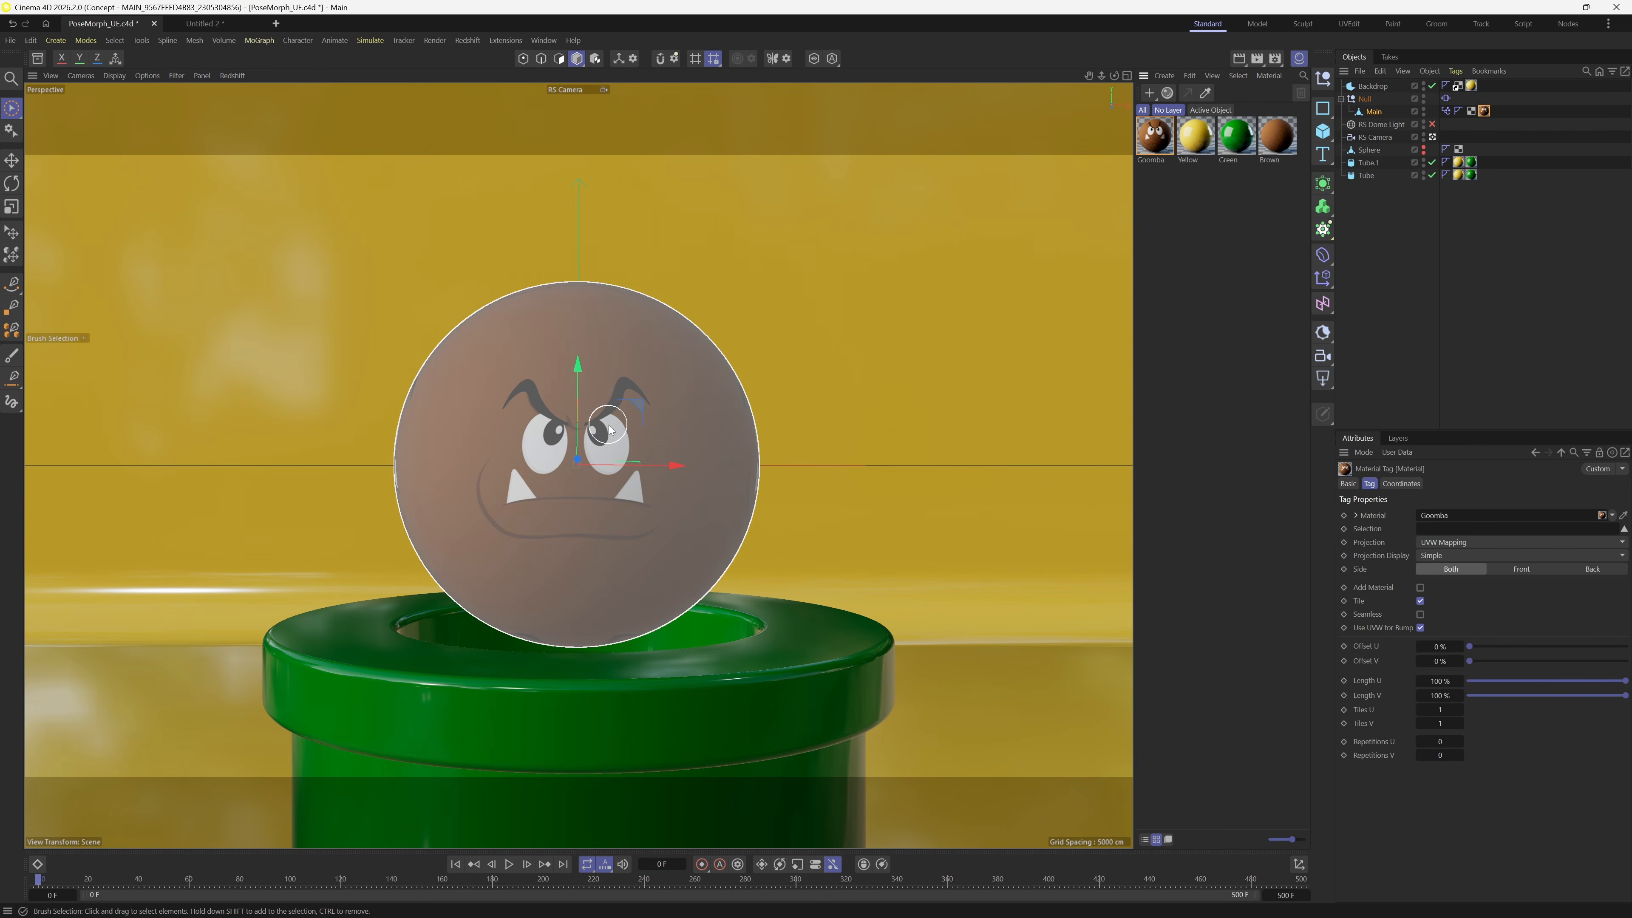
{"action": "left_click", "coordinate": [1458, 320]}
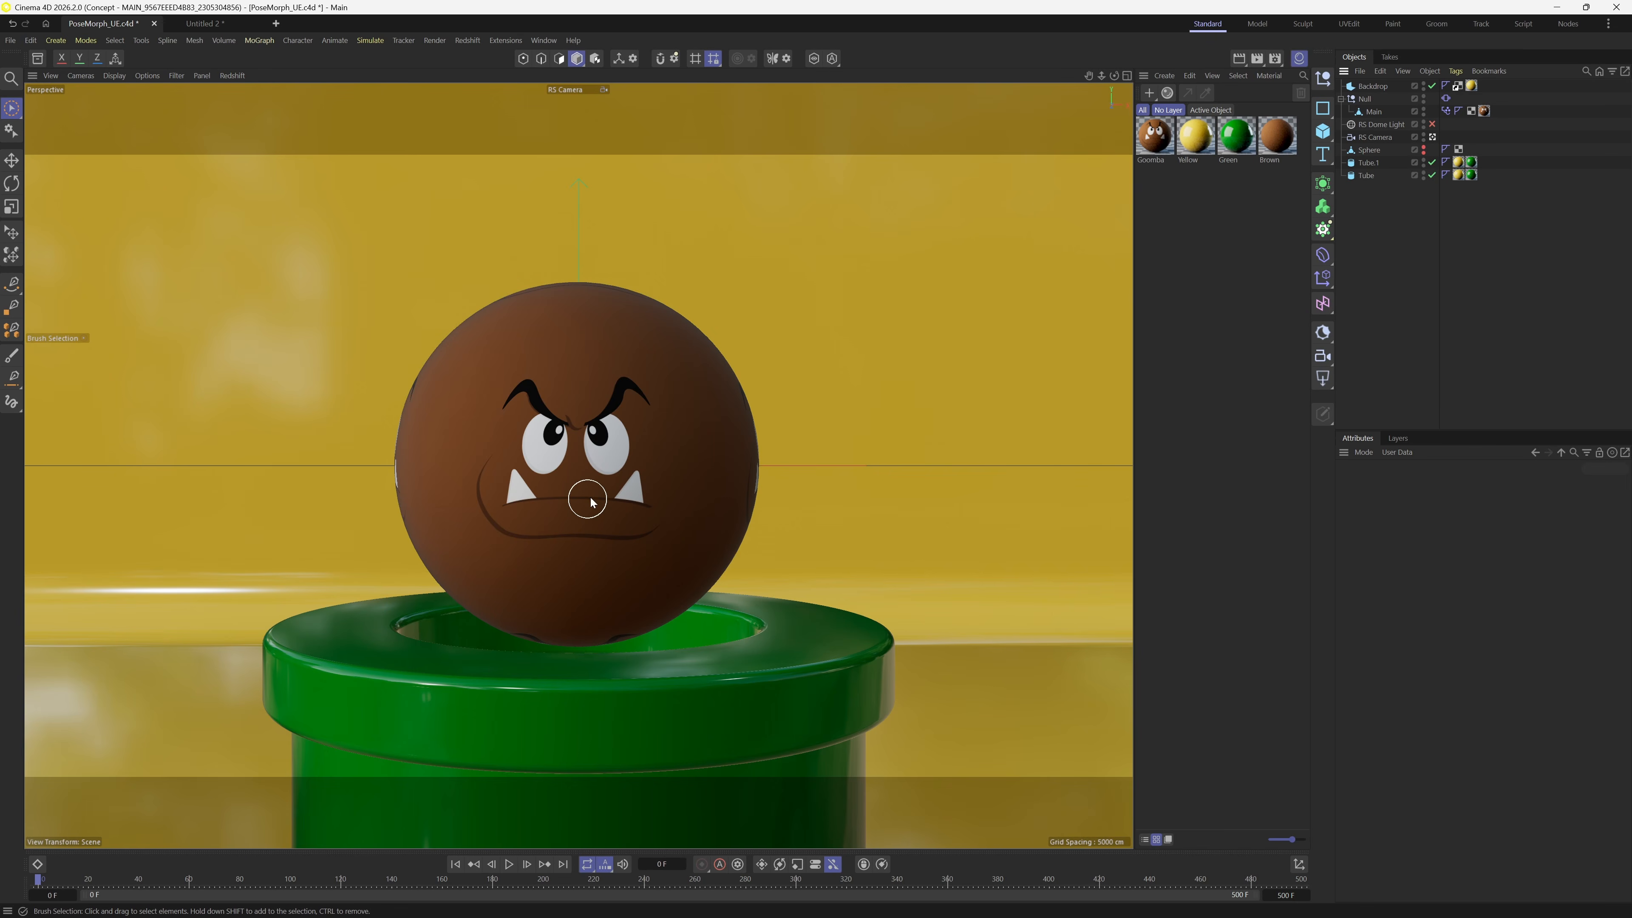
{"action": "left_click", "coordinate": [1484, 112]}
{"action": "key", "text": "Delete"}
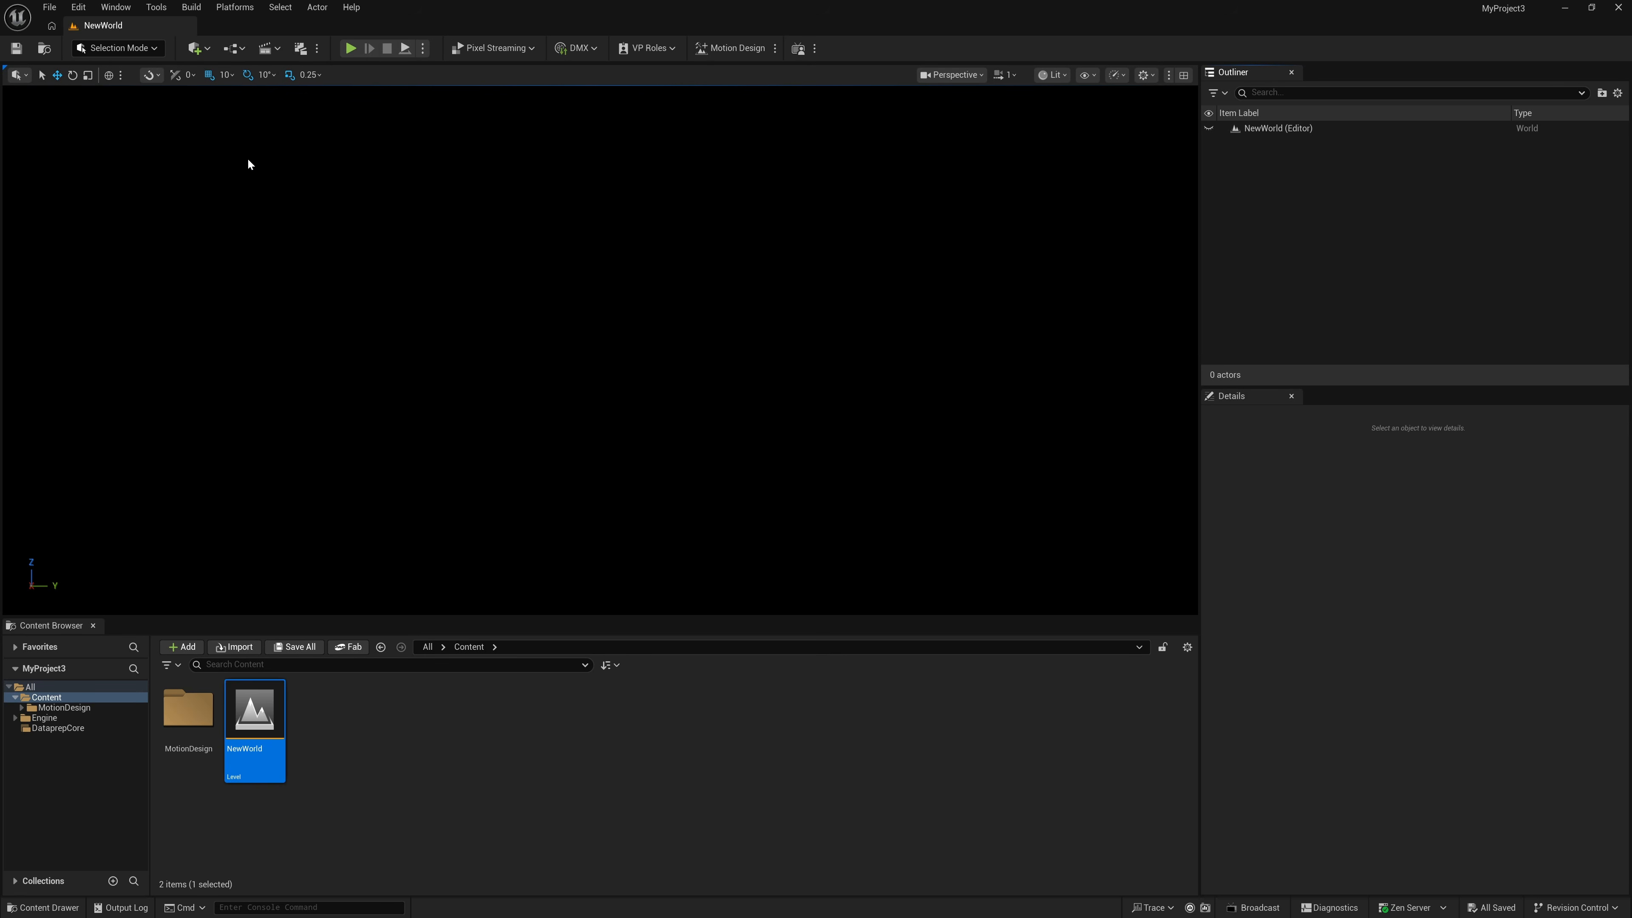
- Start Import Into Level and pick PoseMorph_UE from the PoseMorph folder
{"action": "left_click", "coordinate": [50, 7]}
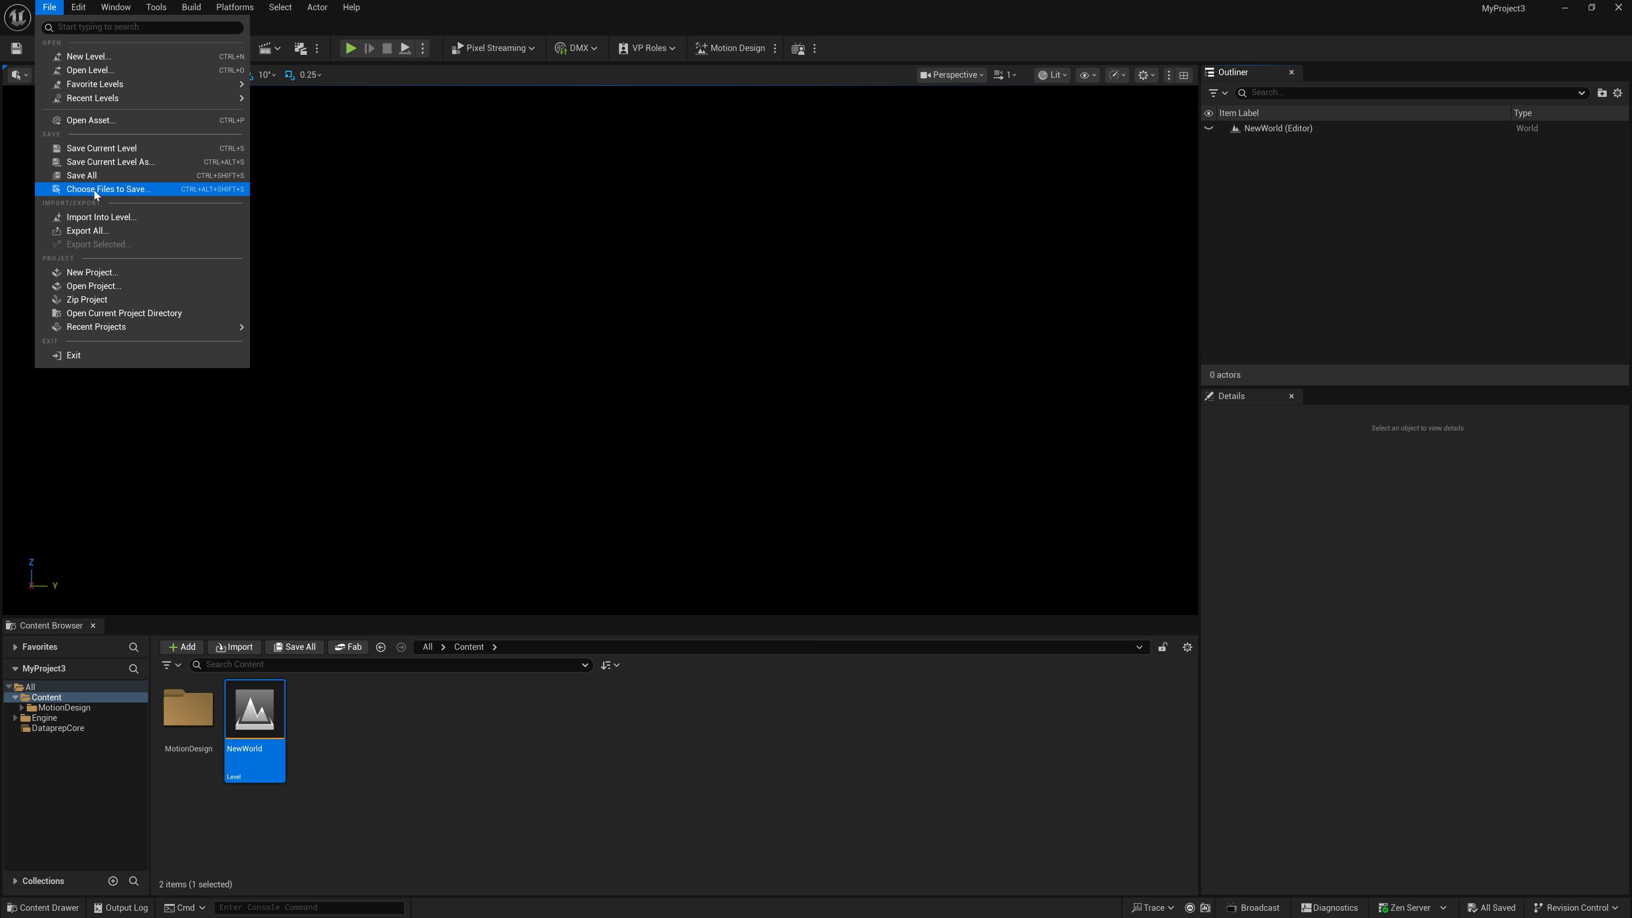
{"action": "left_click", "coordinate": [137, 220]}
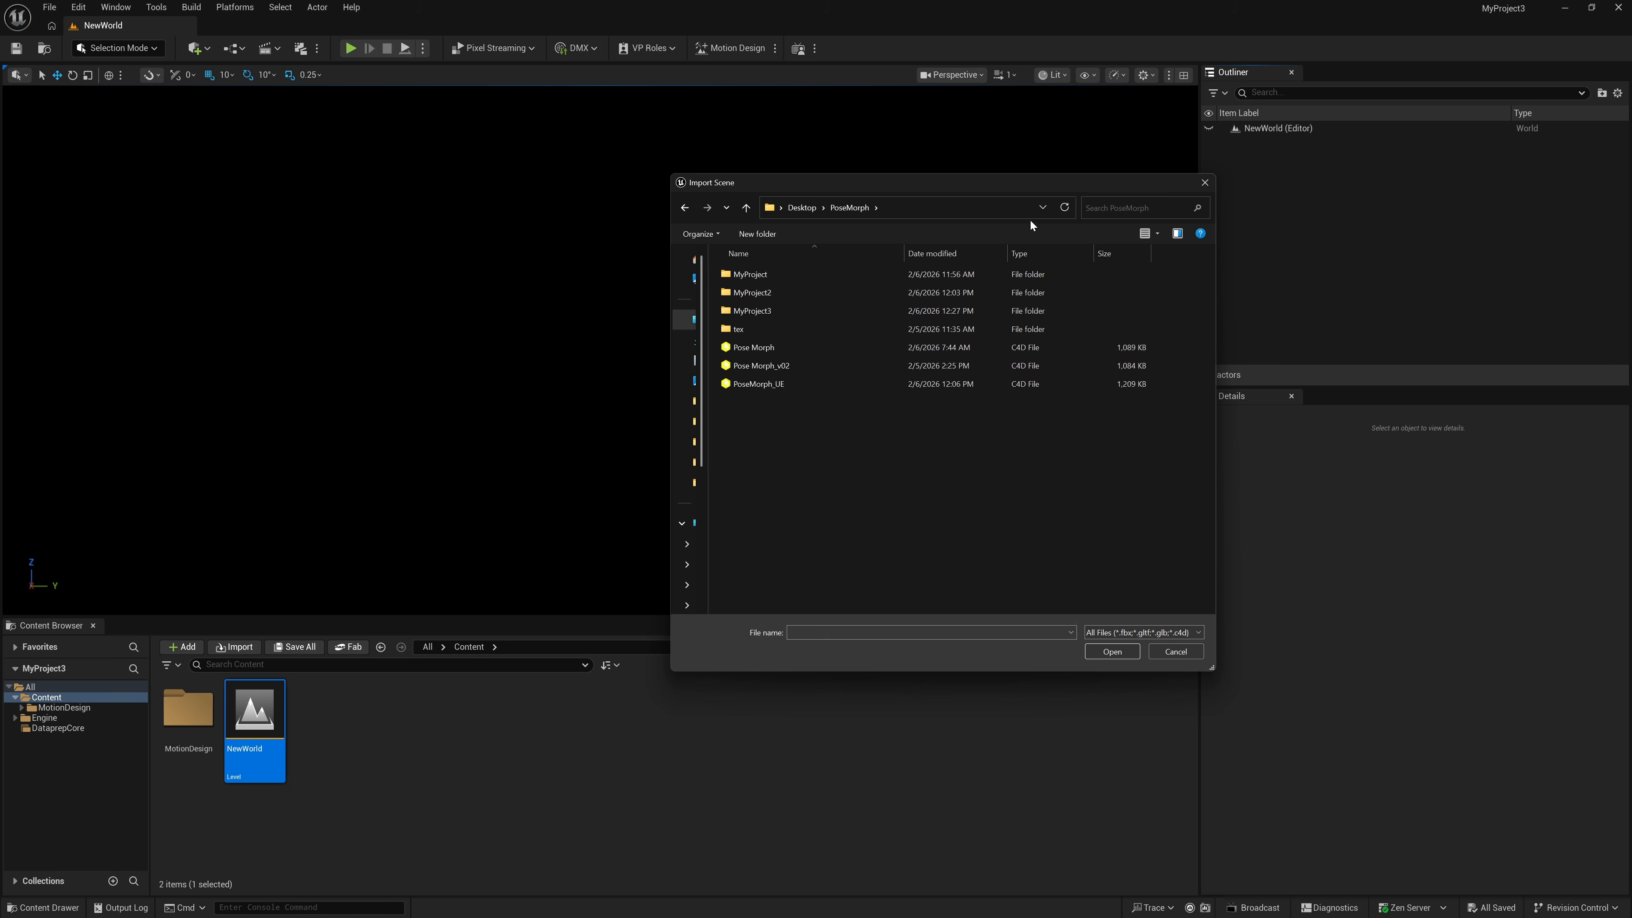
{"action": "left_click", "coordinate": [761, 389]}
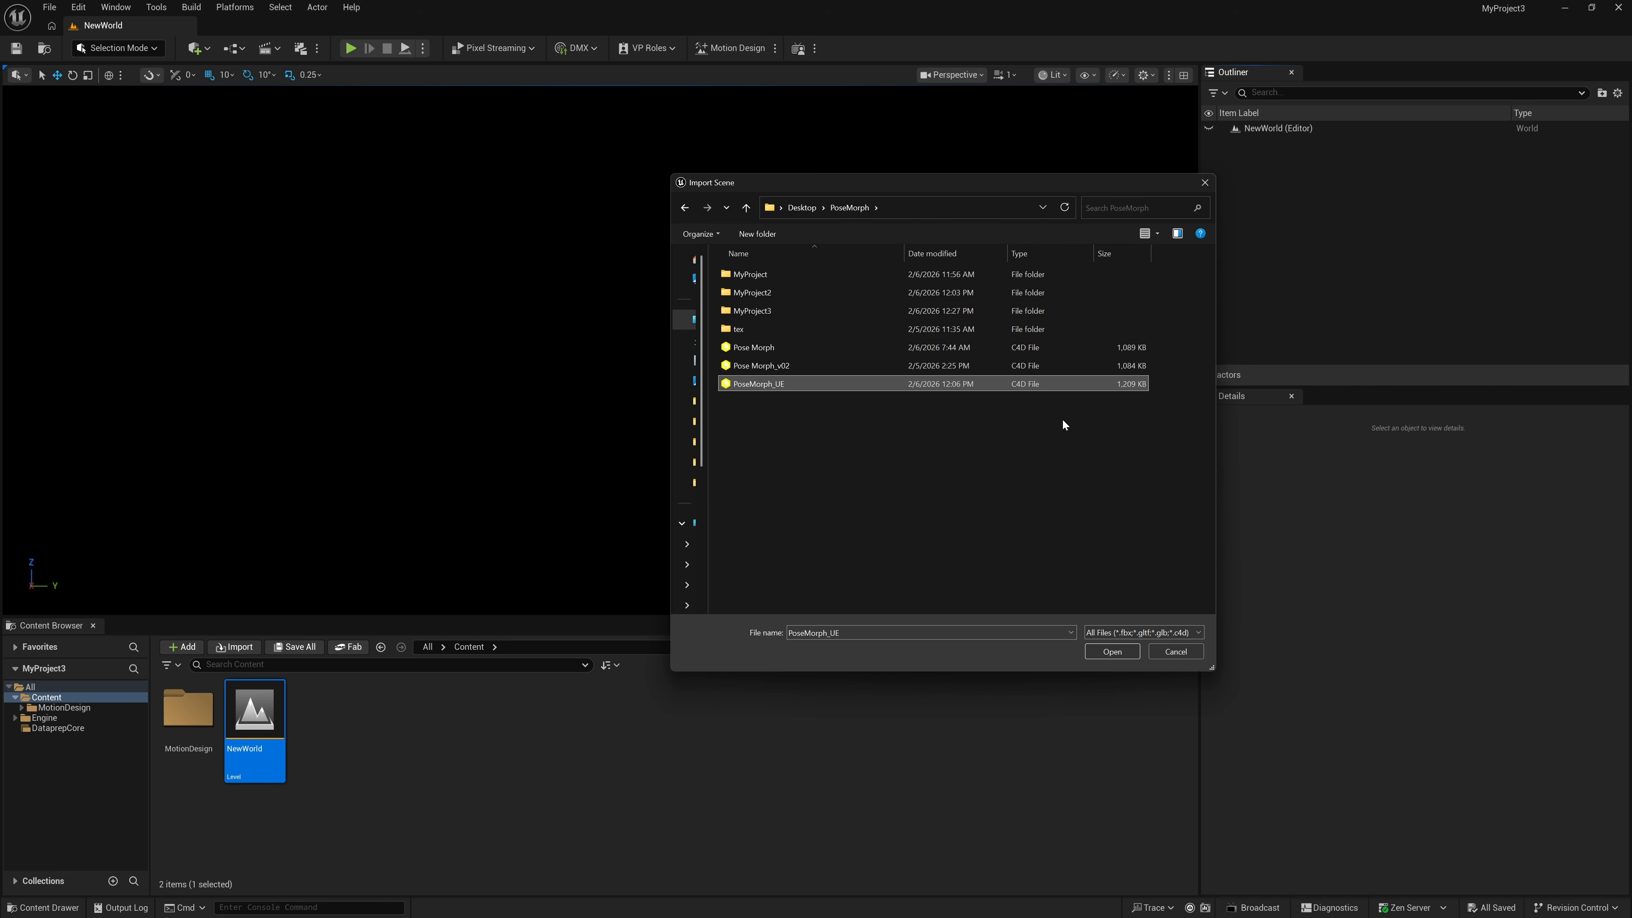
- Import PoseMorph_UE into the Content folder, confirm the geometry cache objects, and dismiss the node graph report
{"action": "left_click", "coordinate": [1111, 651]}
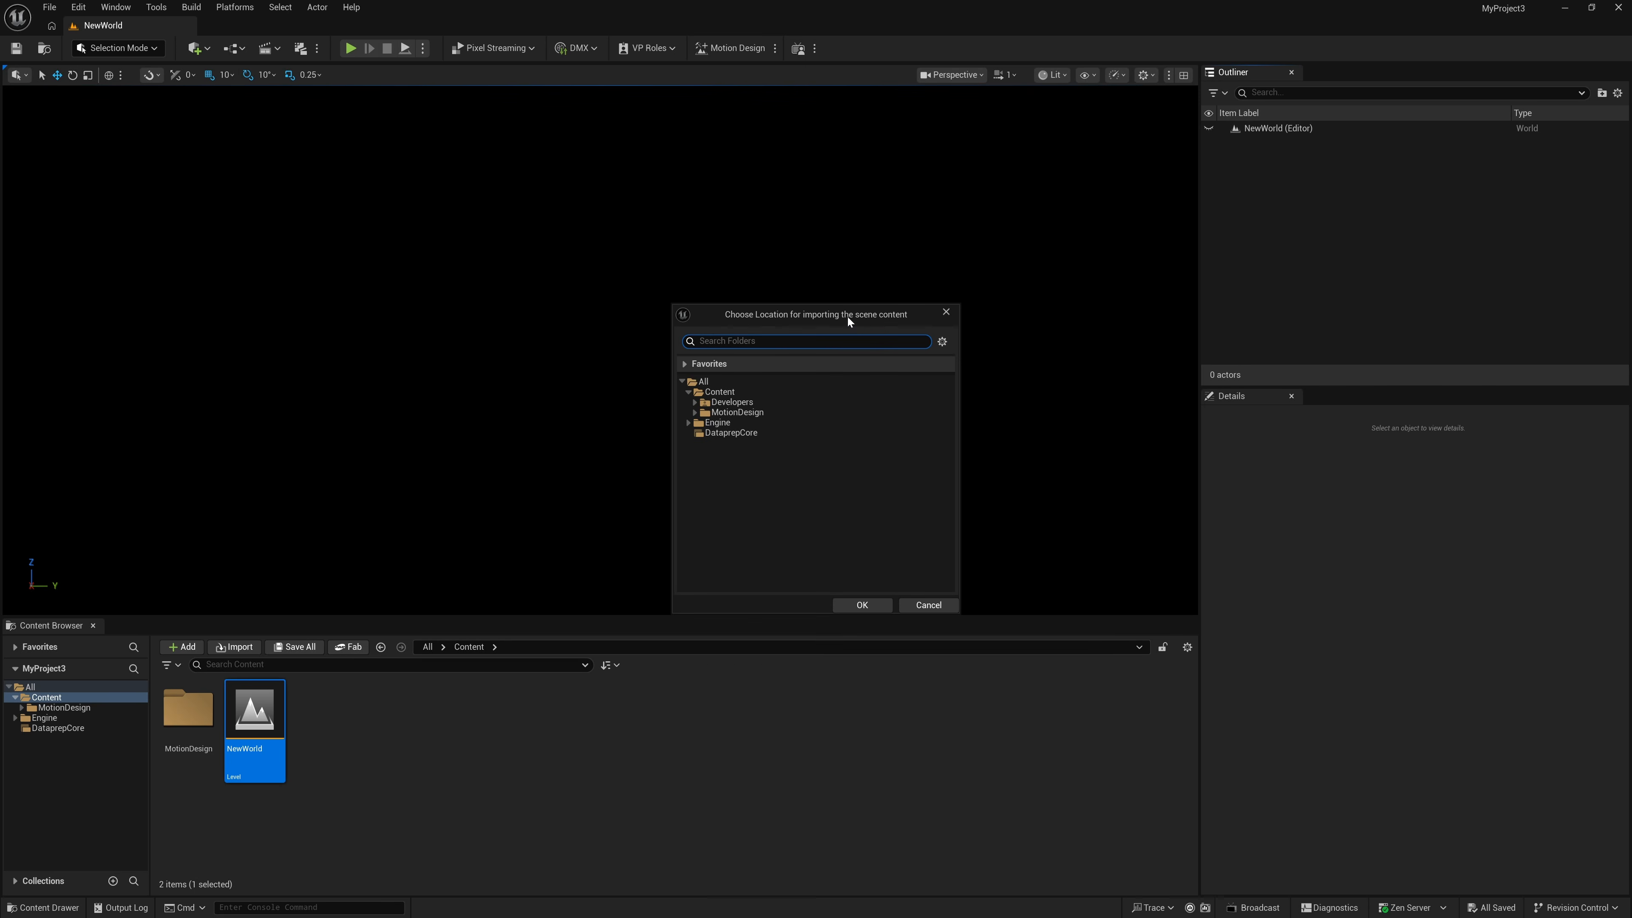
{"action": "left_click", "coordinate": [719, 392]}
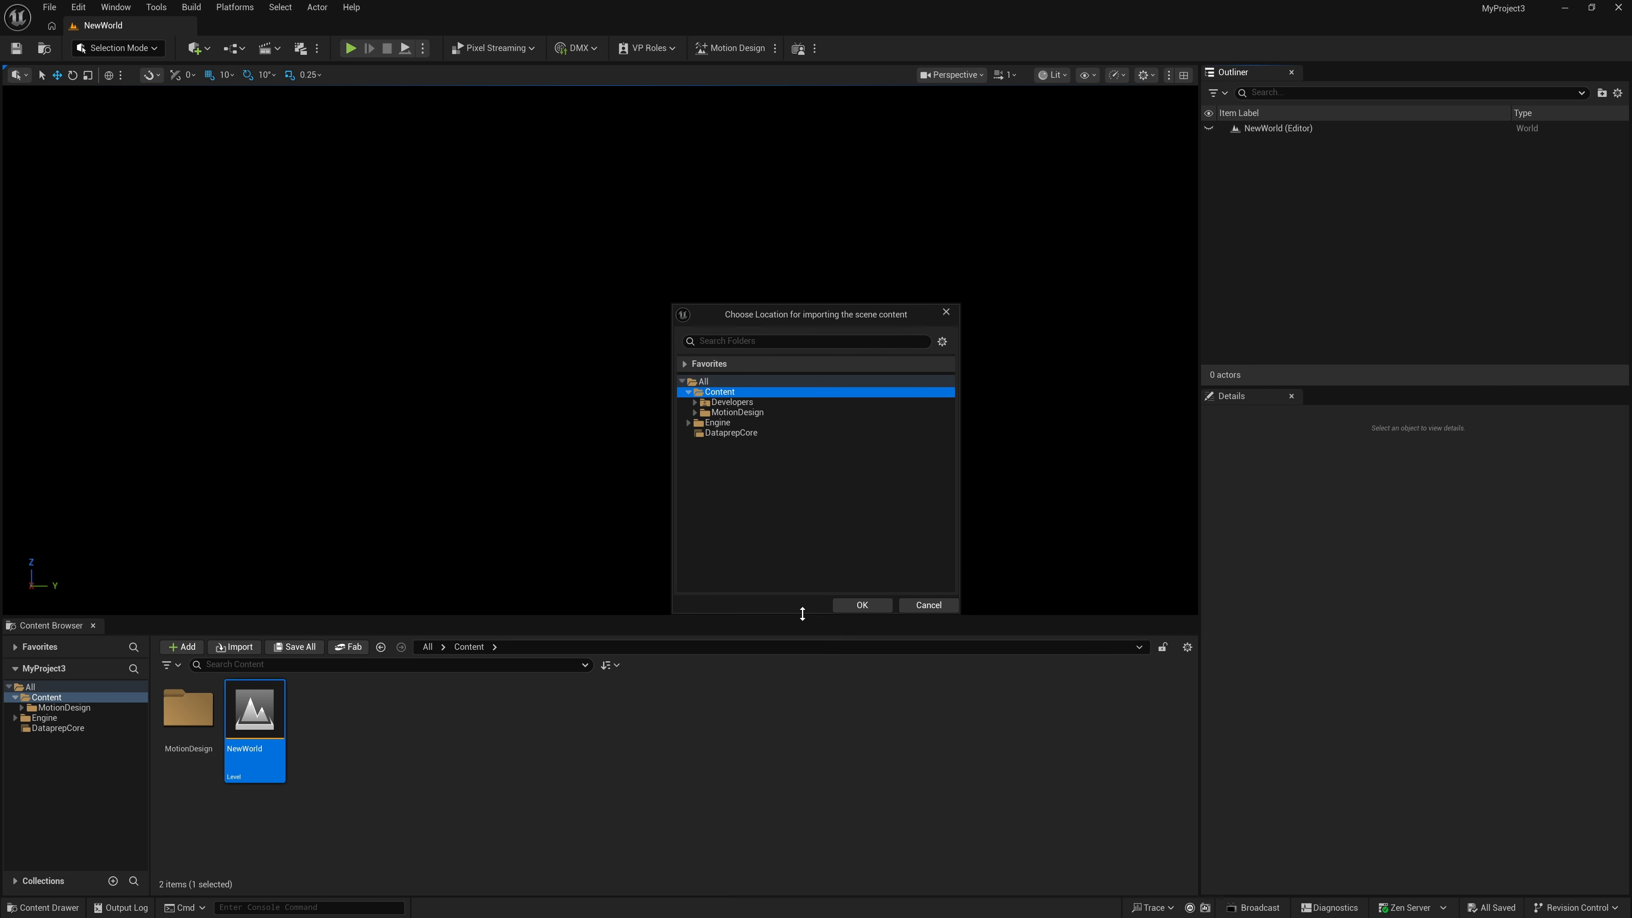
{"action": "left_click", "coordinate": [861, 604]}
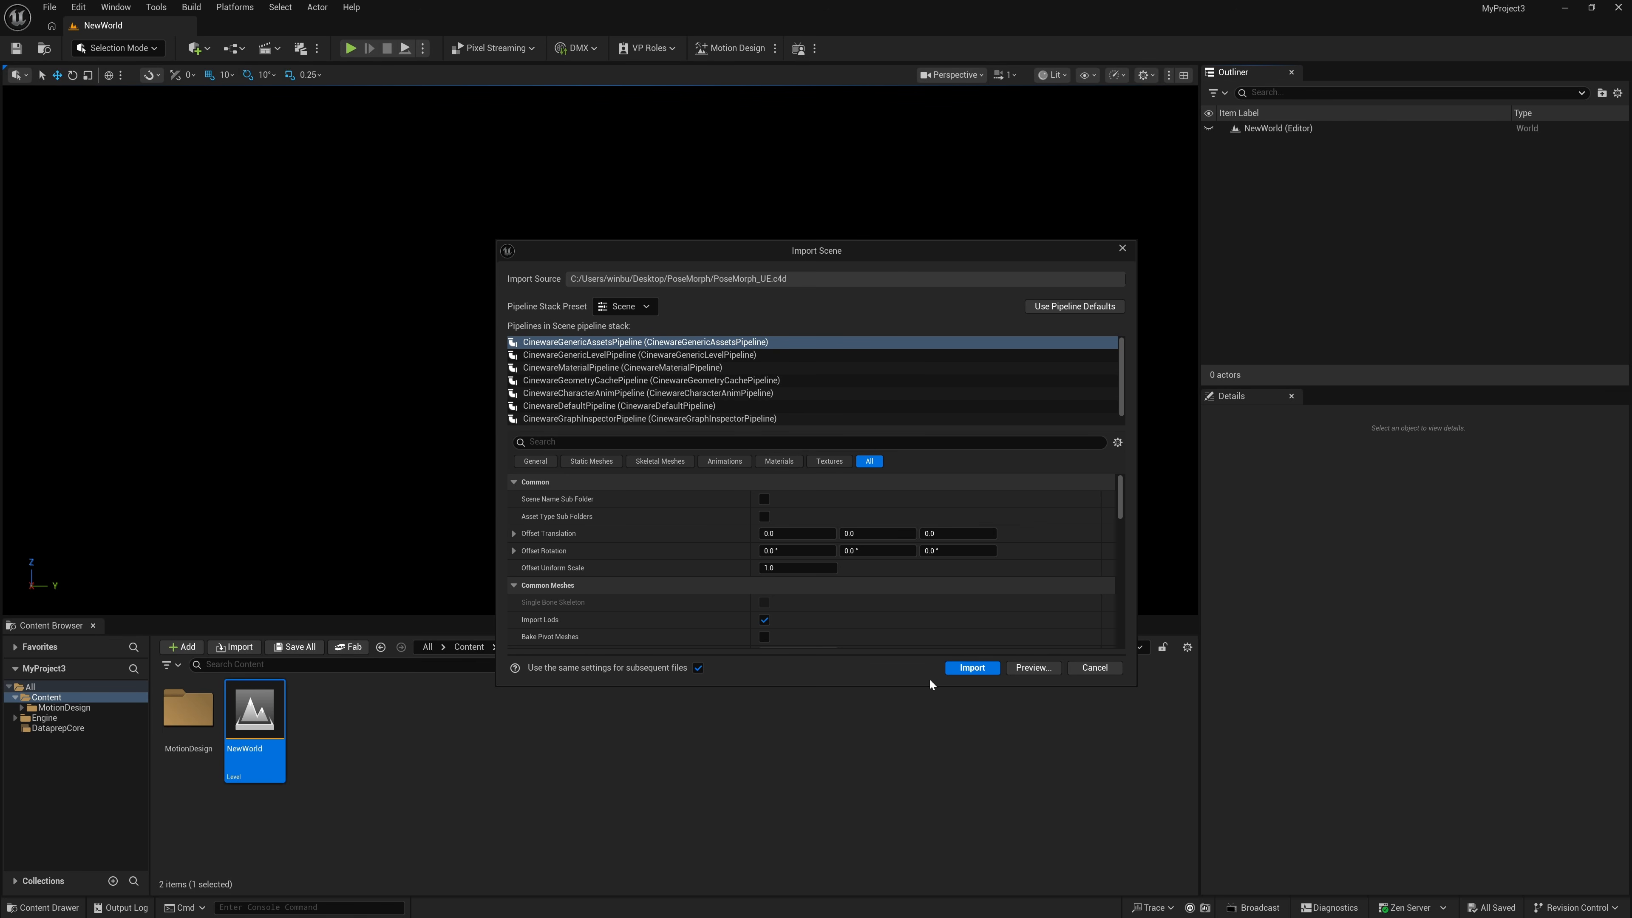
{"action": "left_click", "coordinate": [974, 668]}
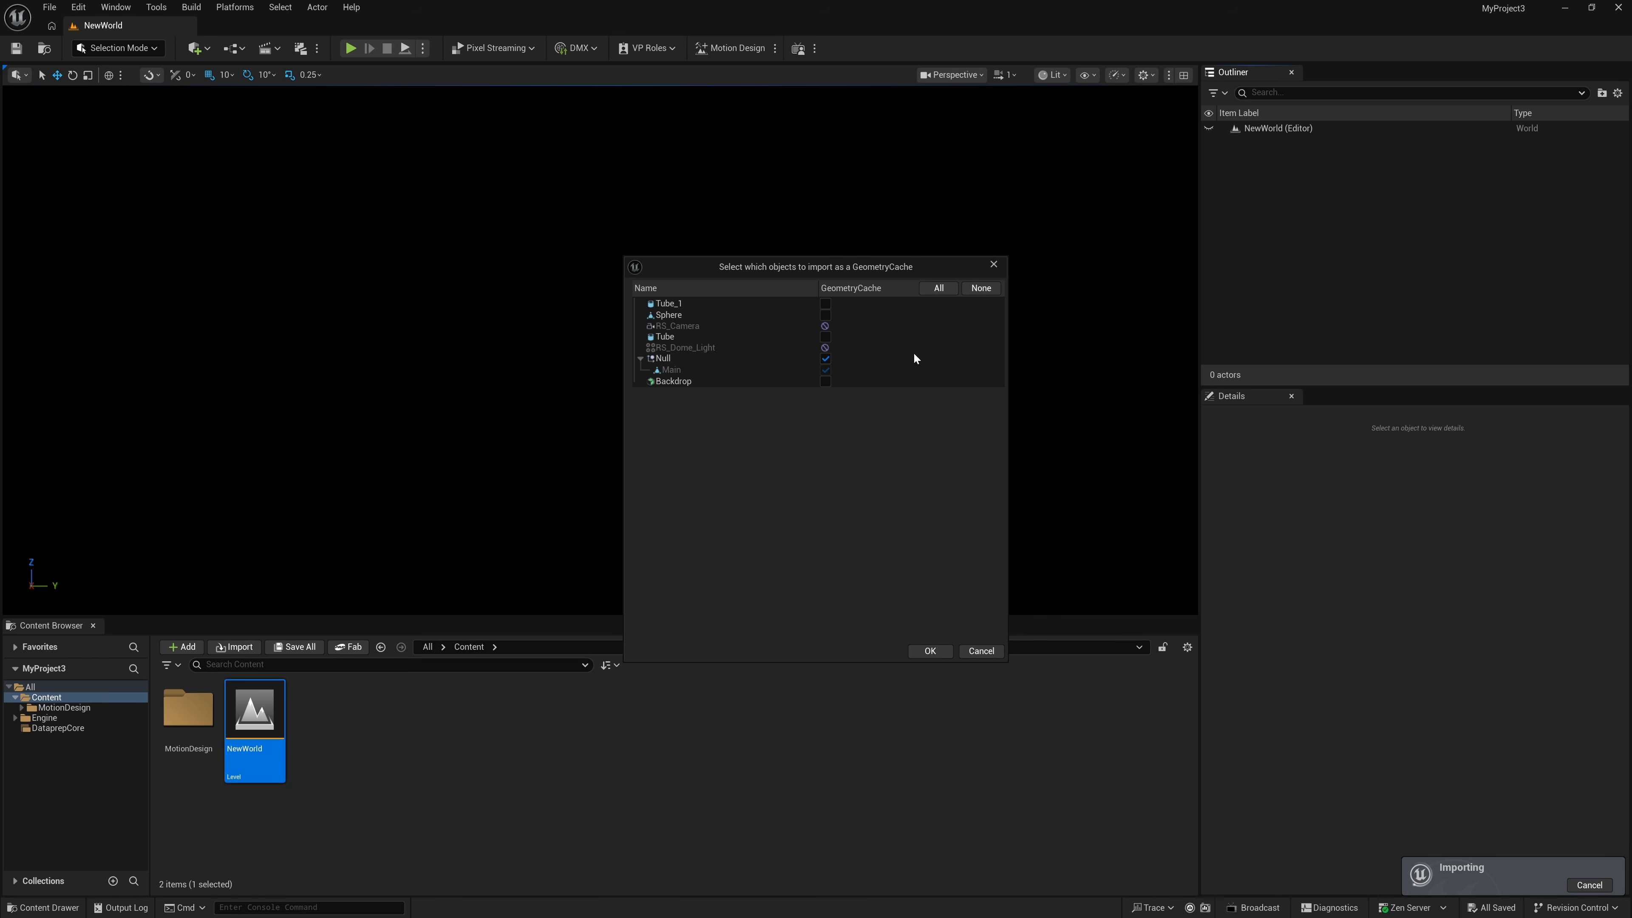
{"action": "left_click", "coordinate": [930, 651]}
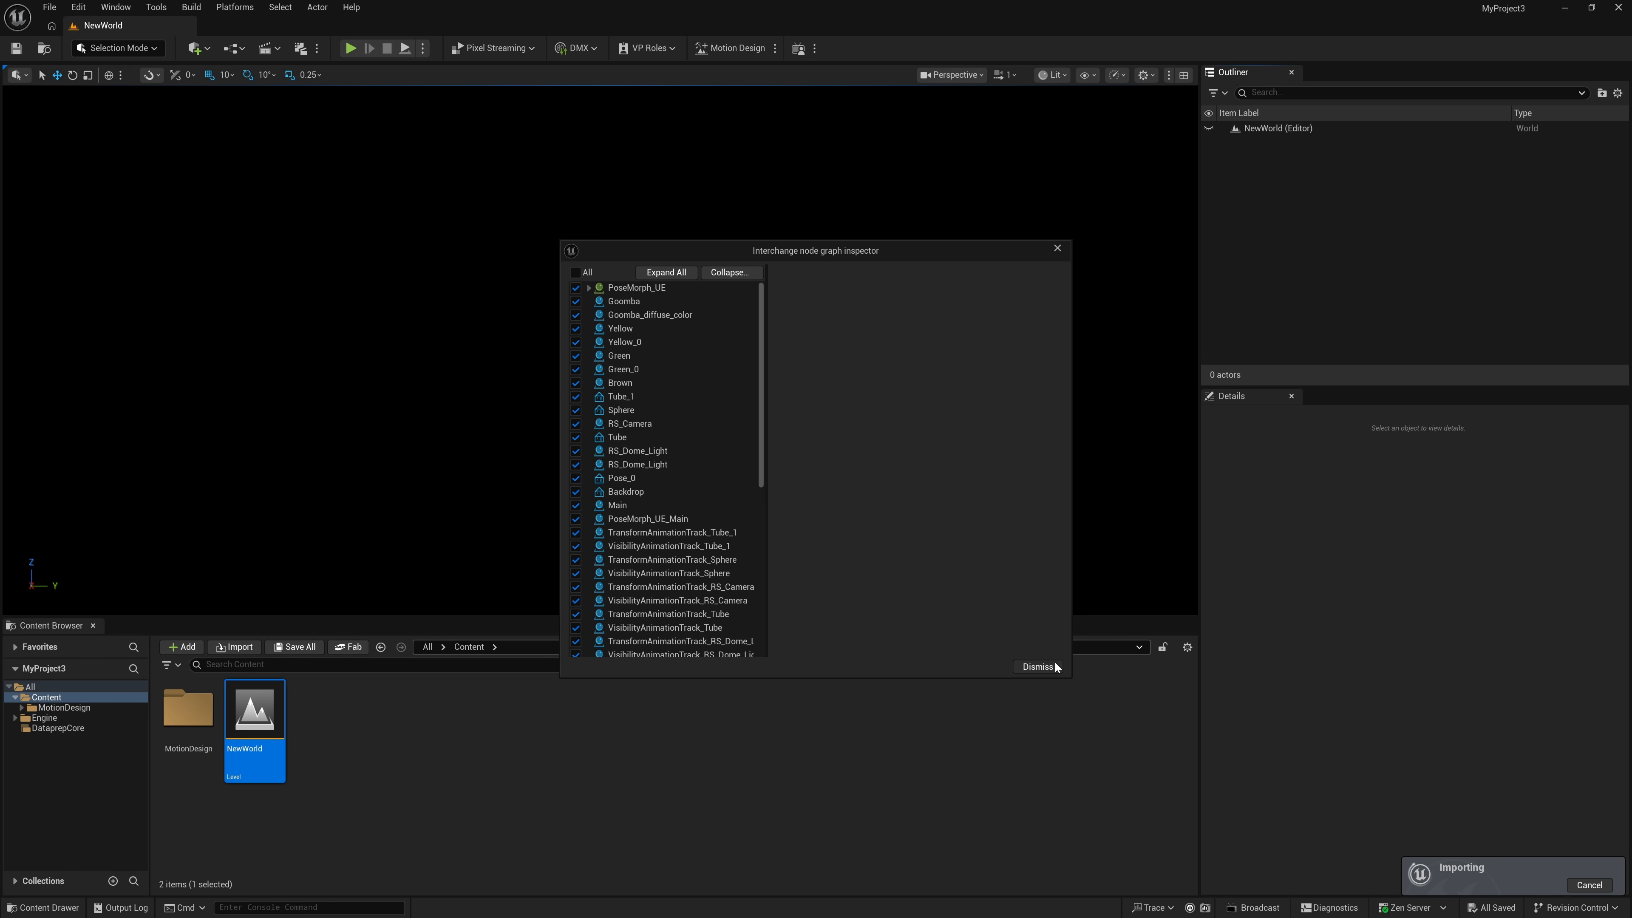
{"action": "left_click", "coordinate": [1035, 666]}
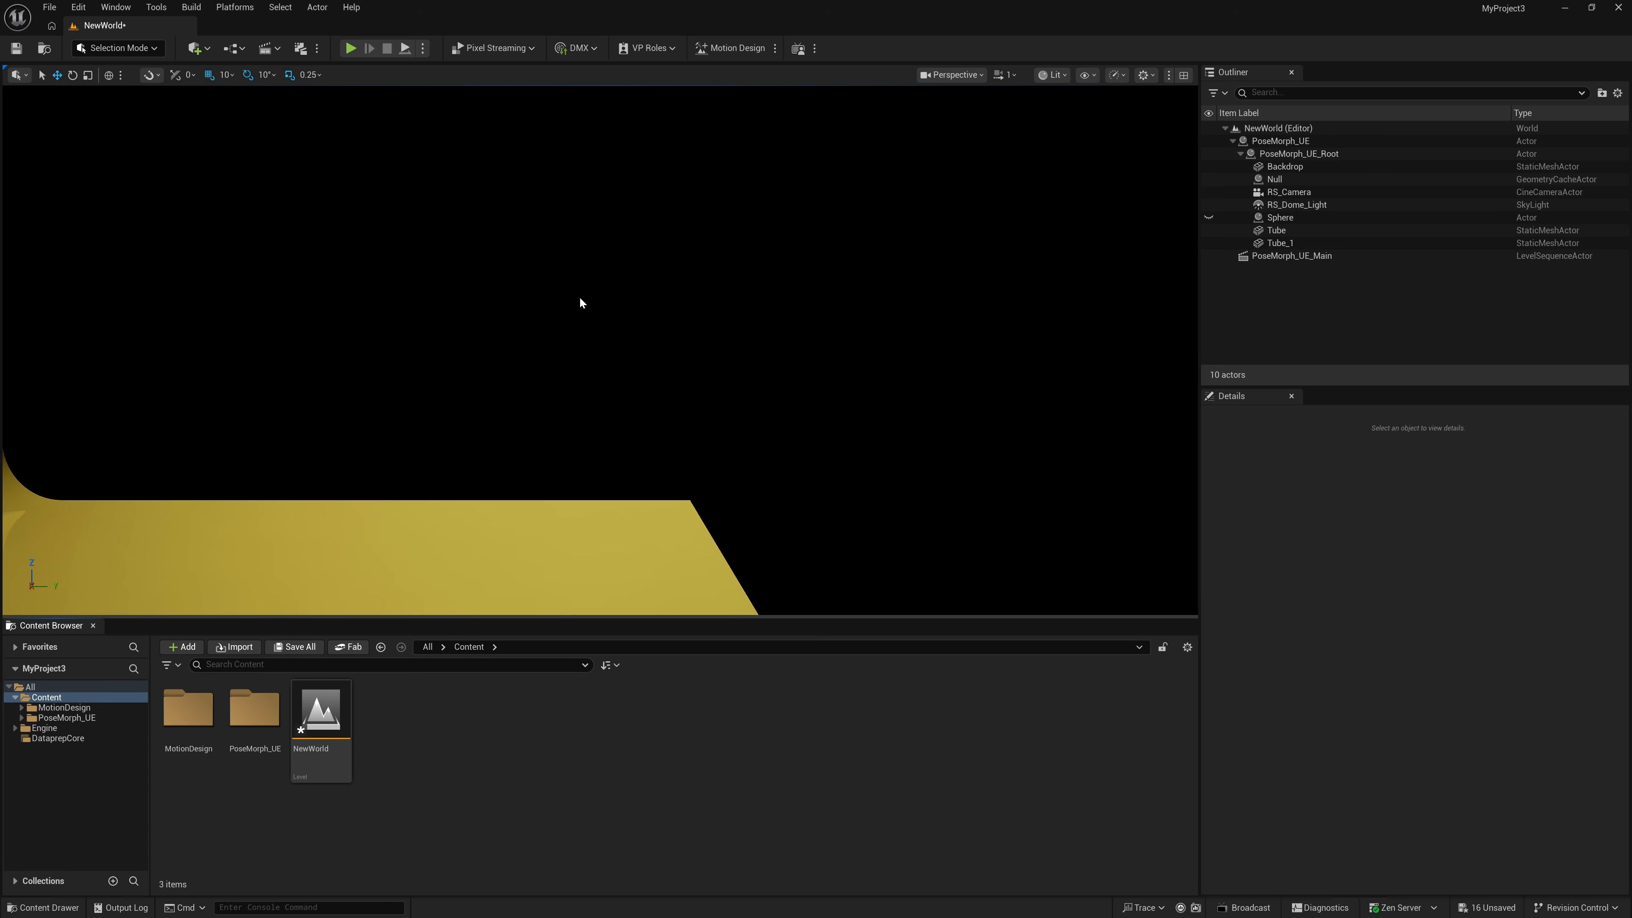
- Open the PoseMorph_UE_Main level sequence, view through RS_Camera and play the cube-to-sphere morph
{"action": "left_click", "coordinate": [1291, 256]}
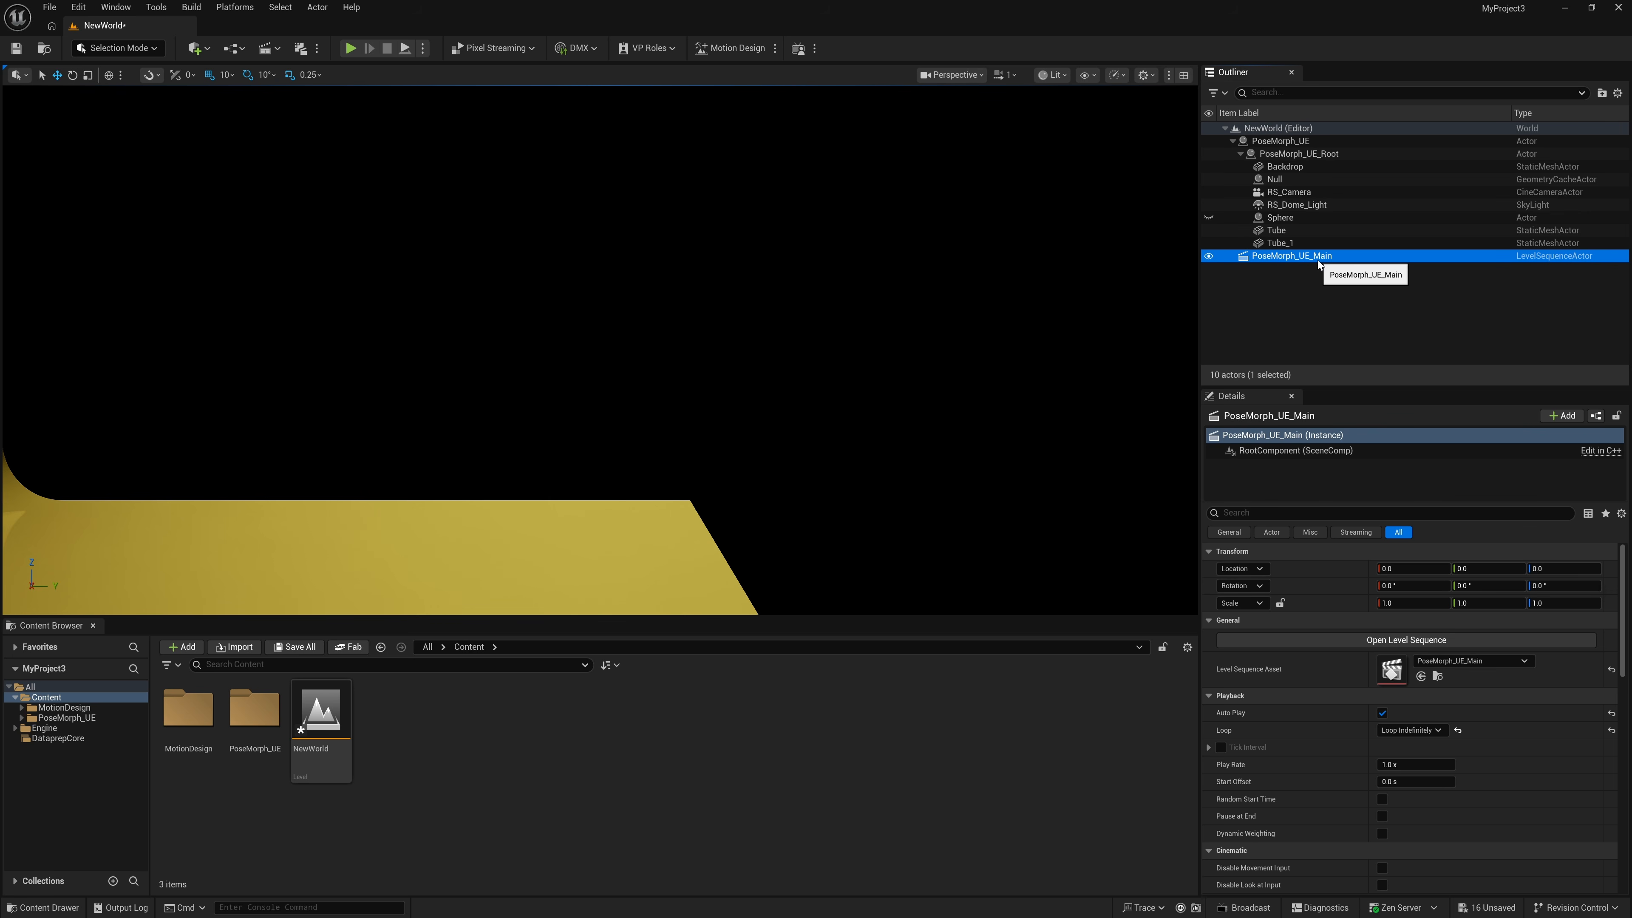
{"action": "left_click", "coordinate": [1419, 643]}
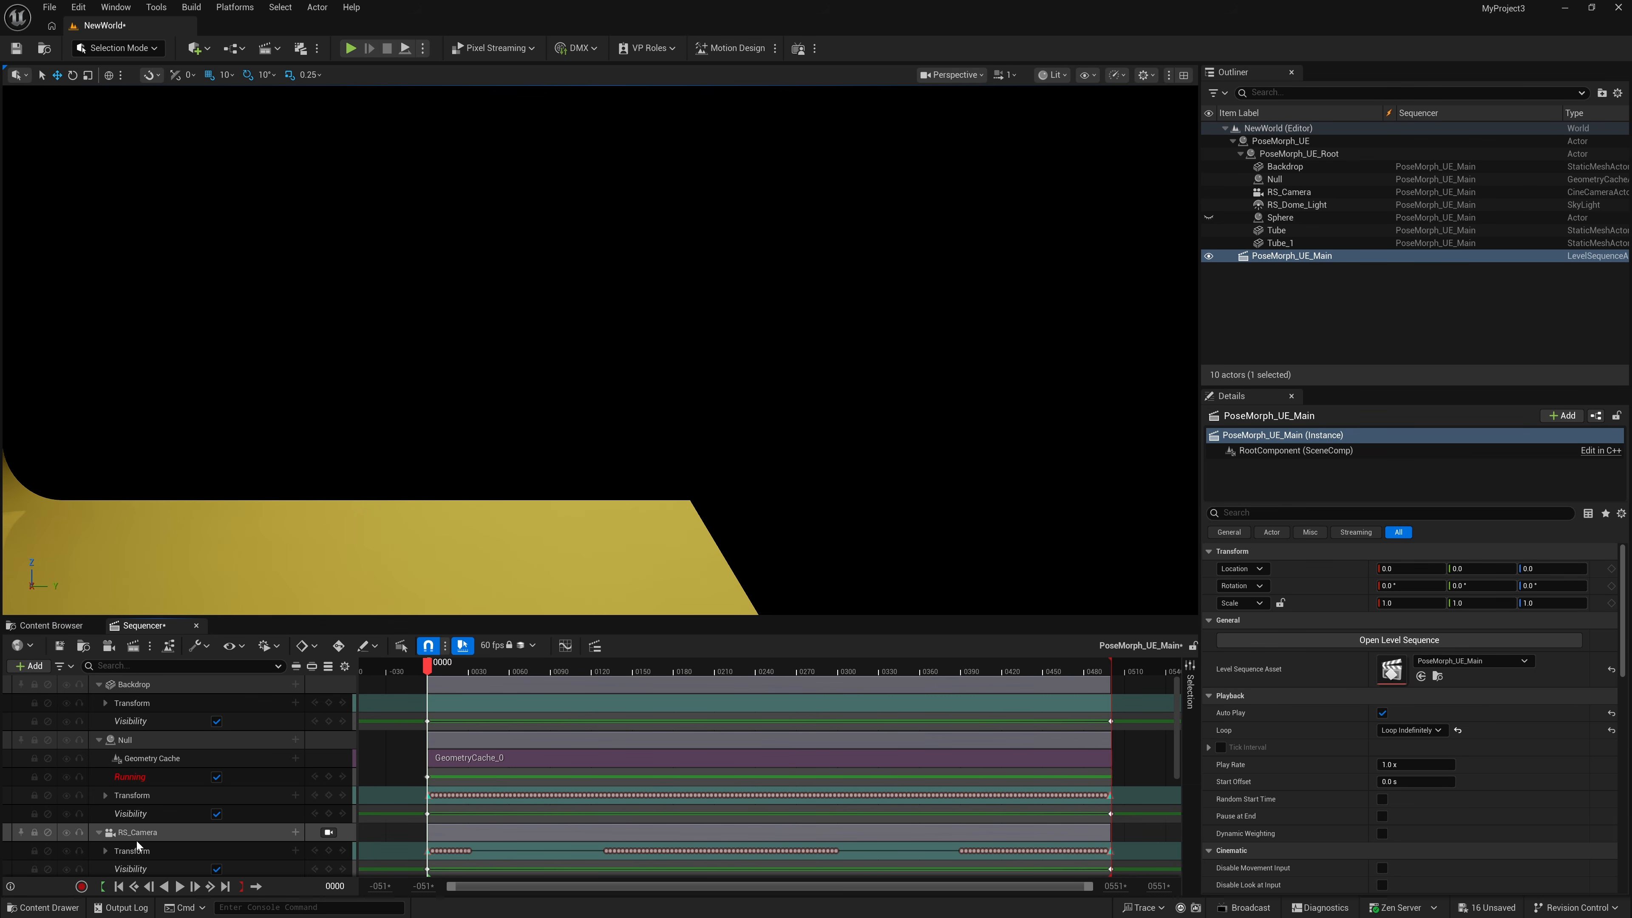
{"action": "left_click", "coordinate": [330, 833]}
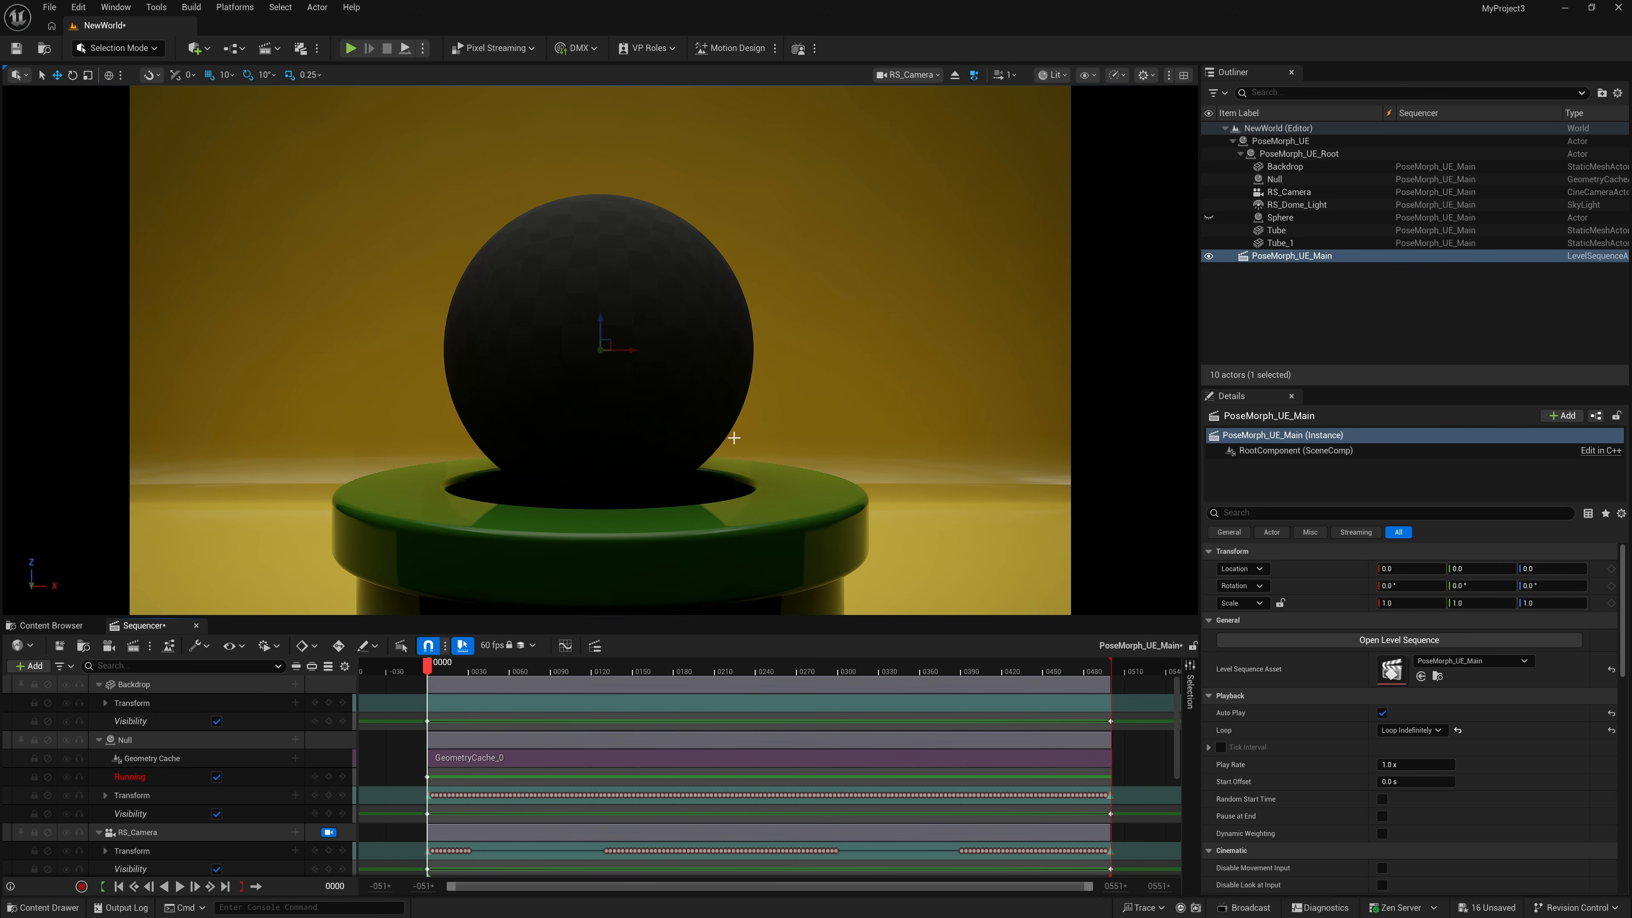
{"action": "left_click", "coordinate": [181, 887]}
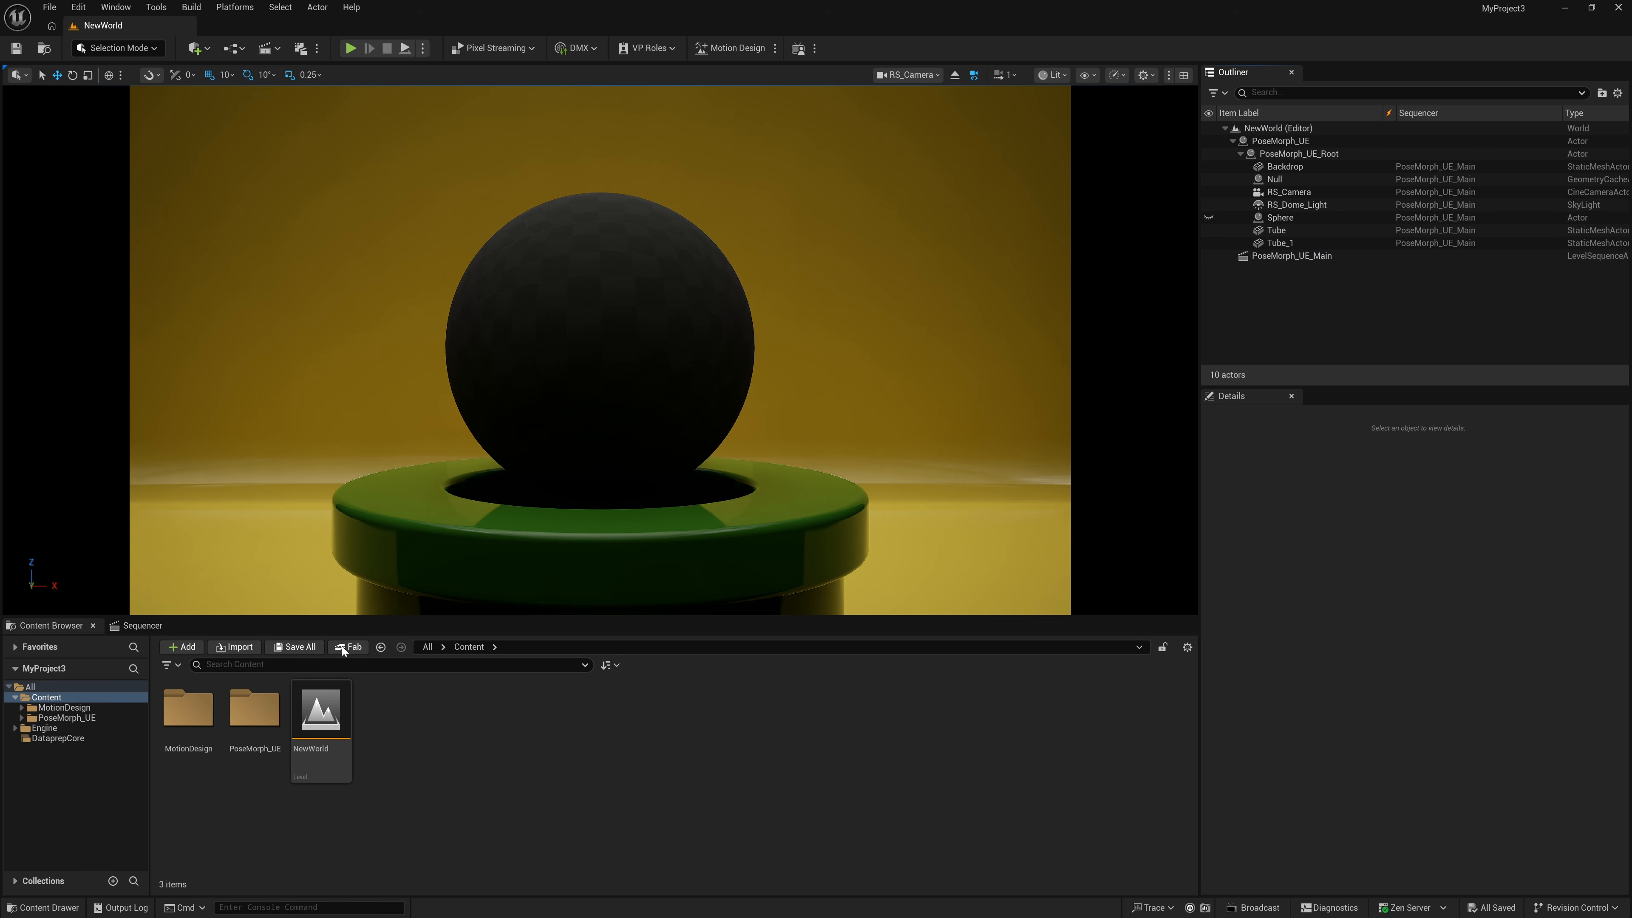
- Drag the Goomba material from PoseMorph_UE > Materials onto the sphere, then select RS_Dome_Light
{"action": "double_click", "coordinate": [262, 720]}
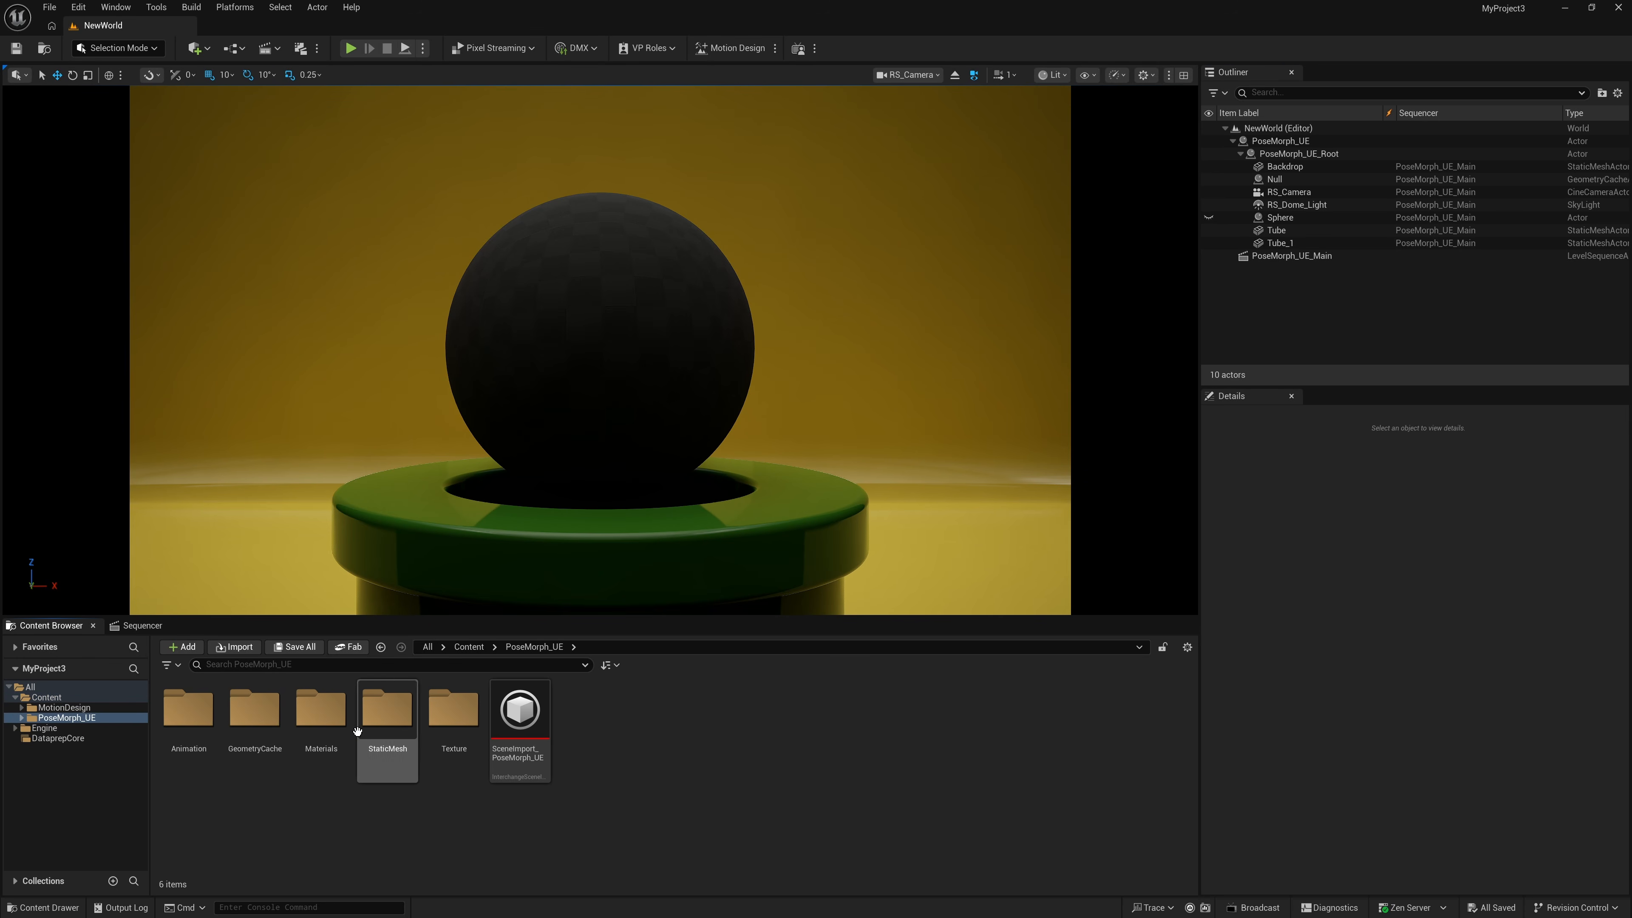
{"action": "double_click", "coordinate": [314, 719]}
{"action": "mouse_move", "coordinate": [256, 713]}
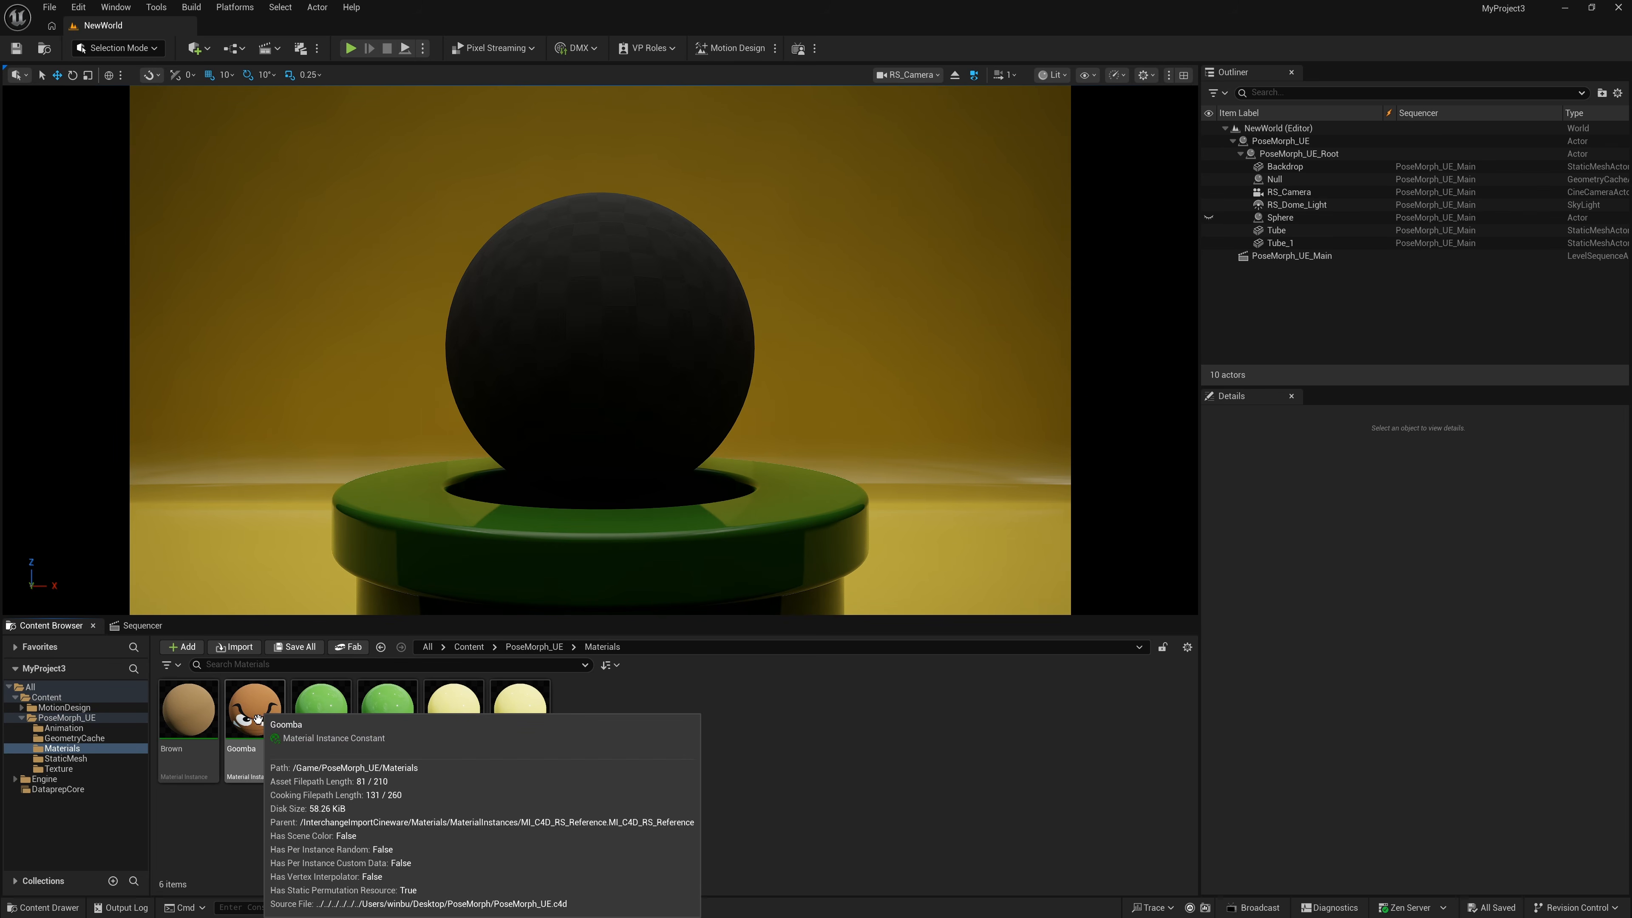
{"action": "left_click_drag", "start_coordinate": [256, 713], "coordinate": [592, 410]}
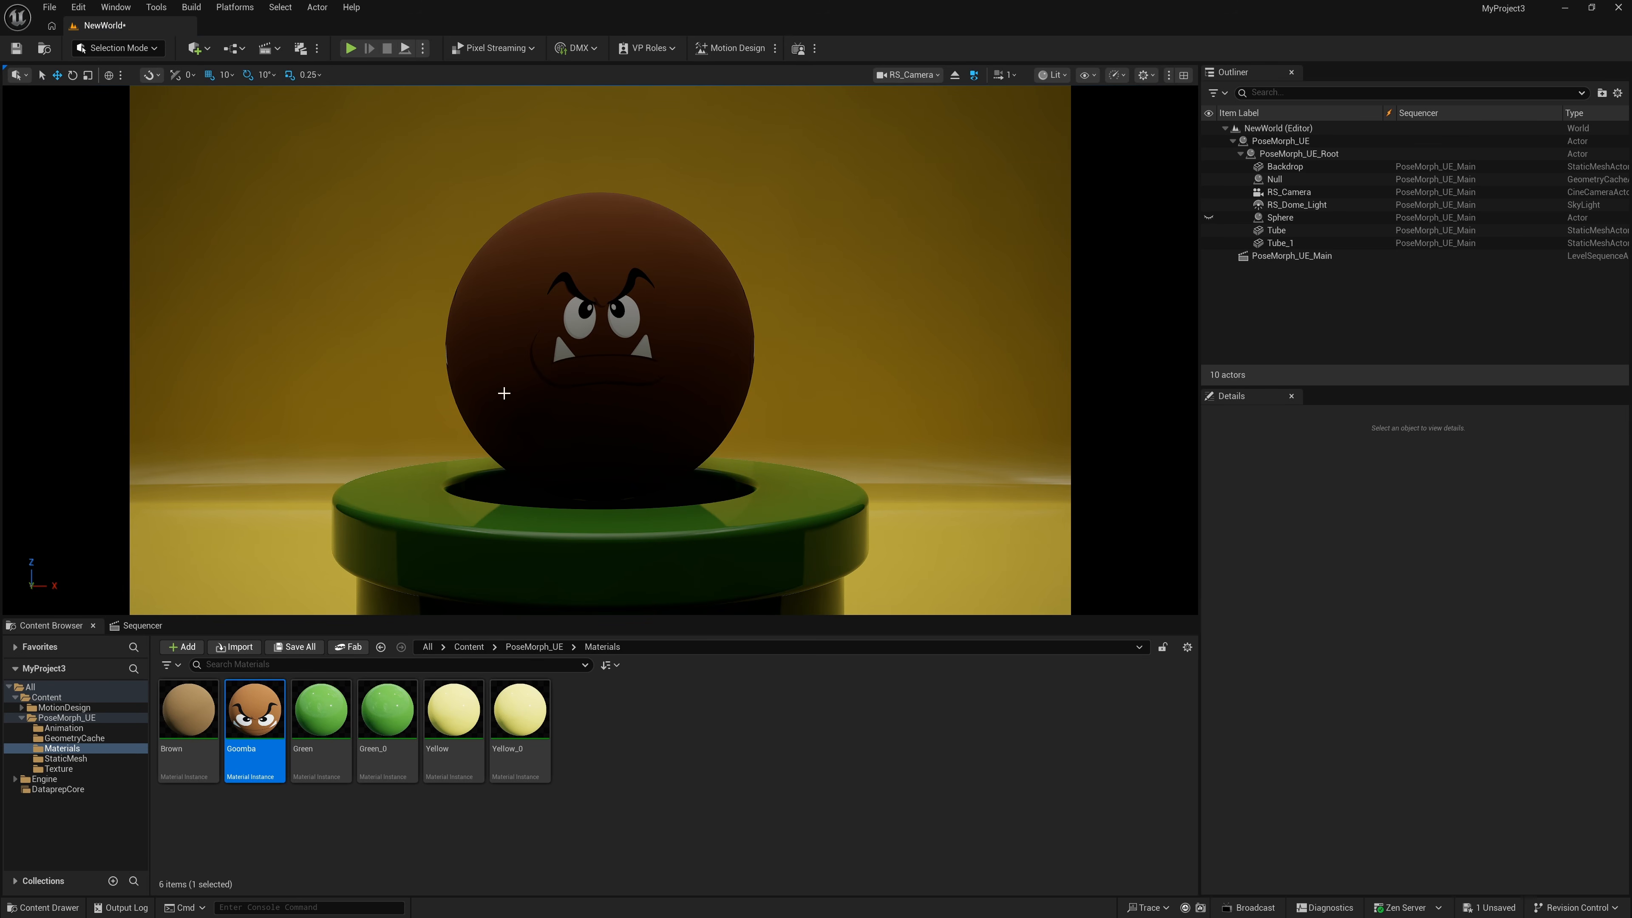
{"action": "left_click", "coordinate": [1297, 205]}
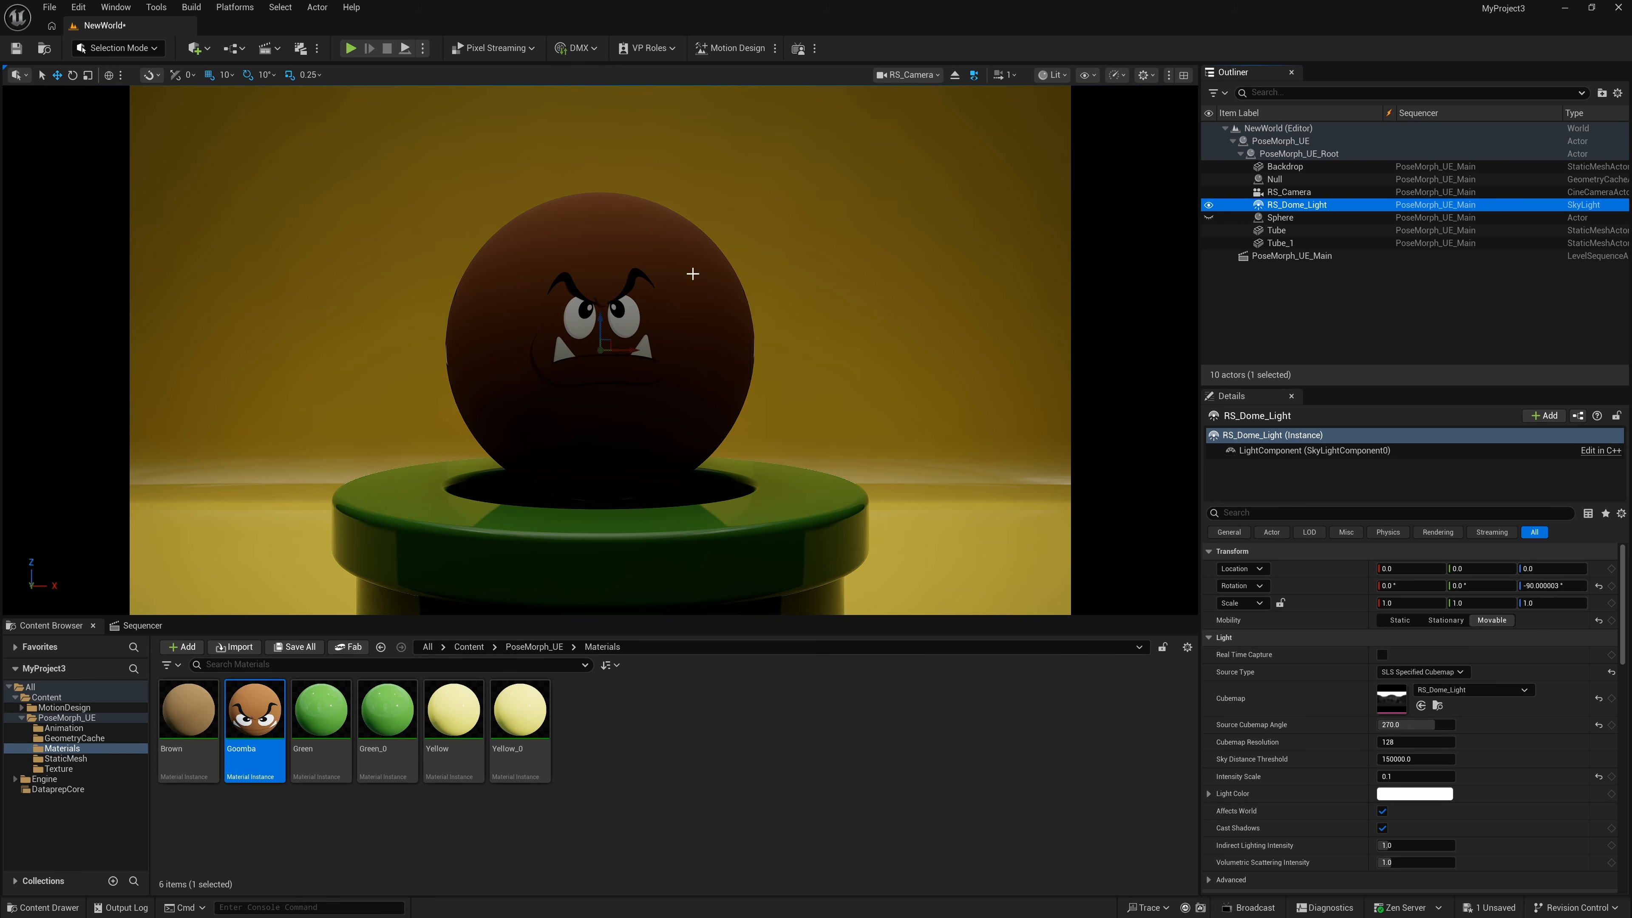
- Add a Post Process Volume to the level with Infinite Extent enabled
{"action": "left_click", "coordinate": [196, 48]}
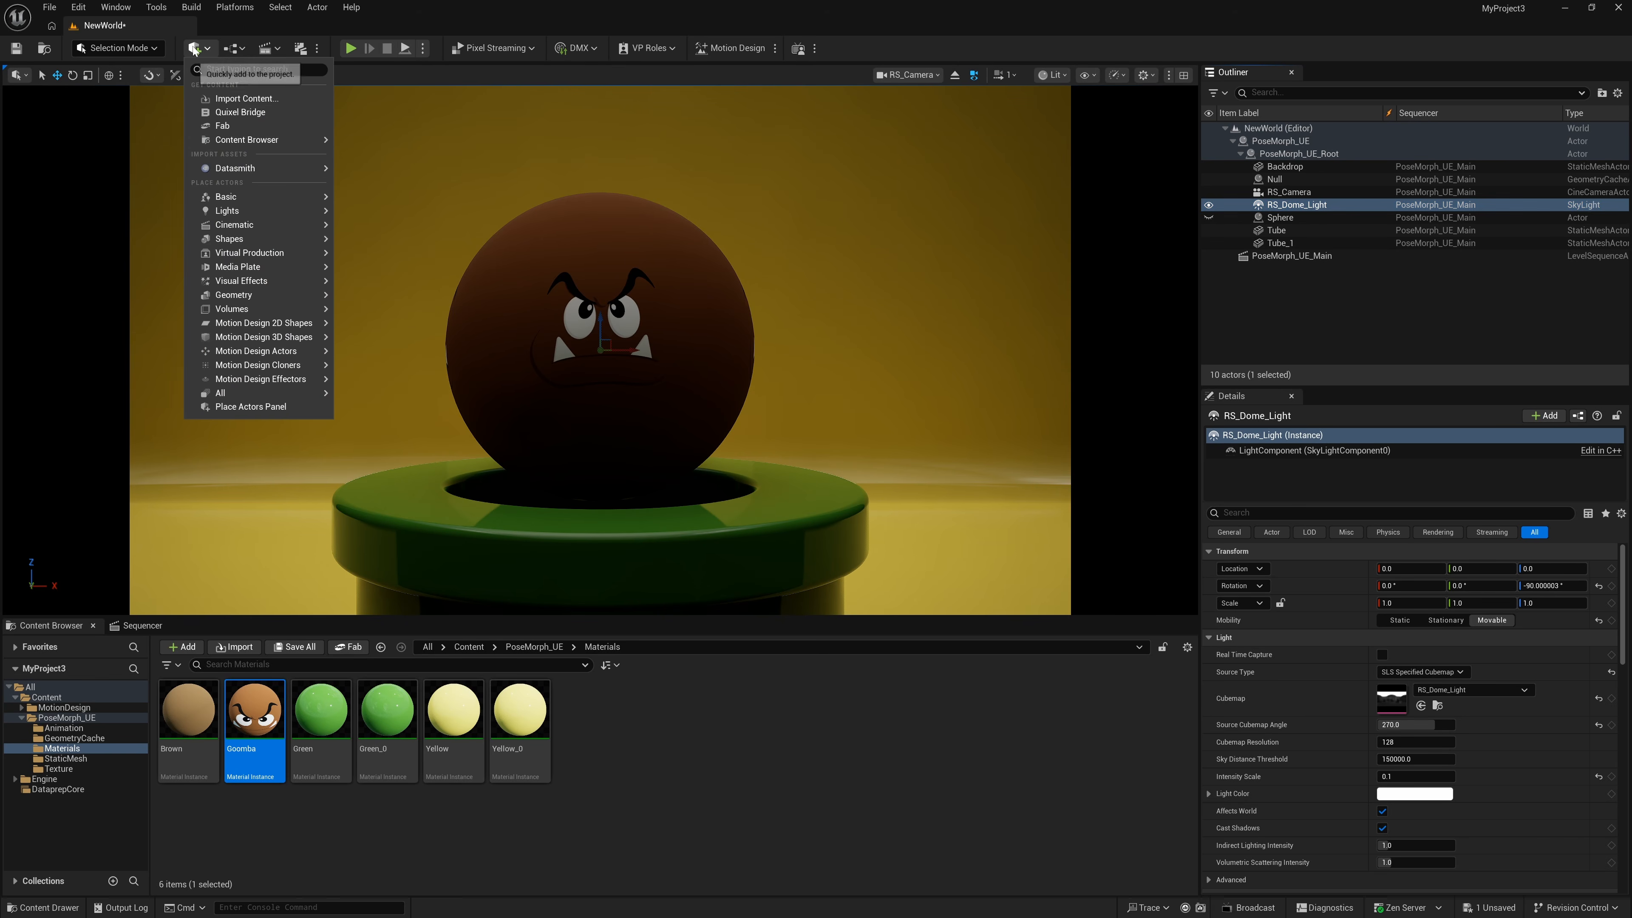
{"action": "mouse_move", "coordinate": [254, 286]}
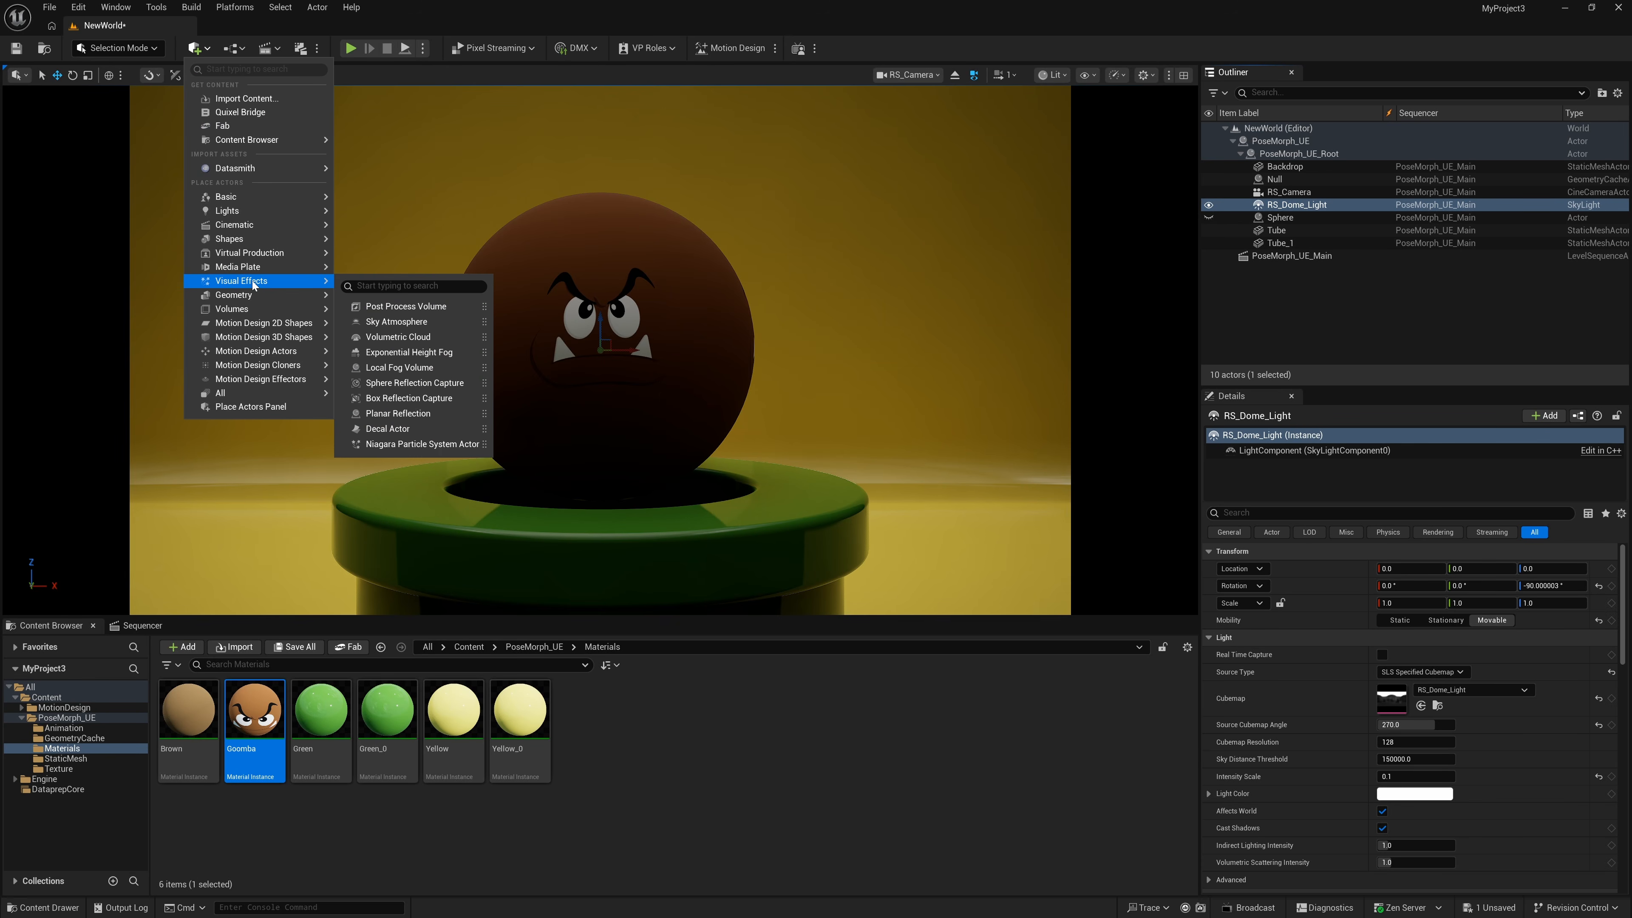
{"action": "left_click", "coordinate": [406, 307]}
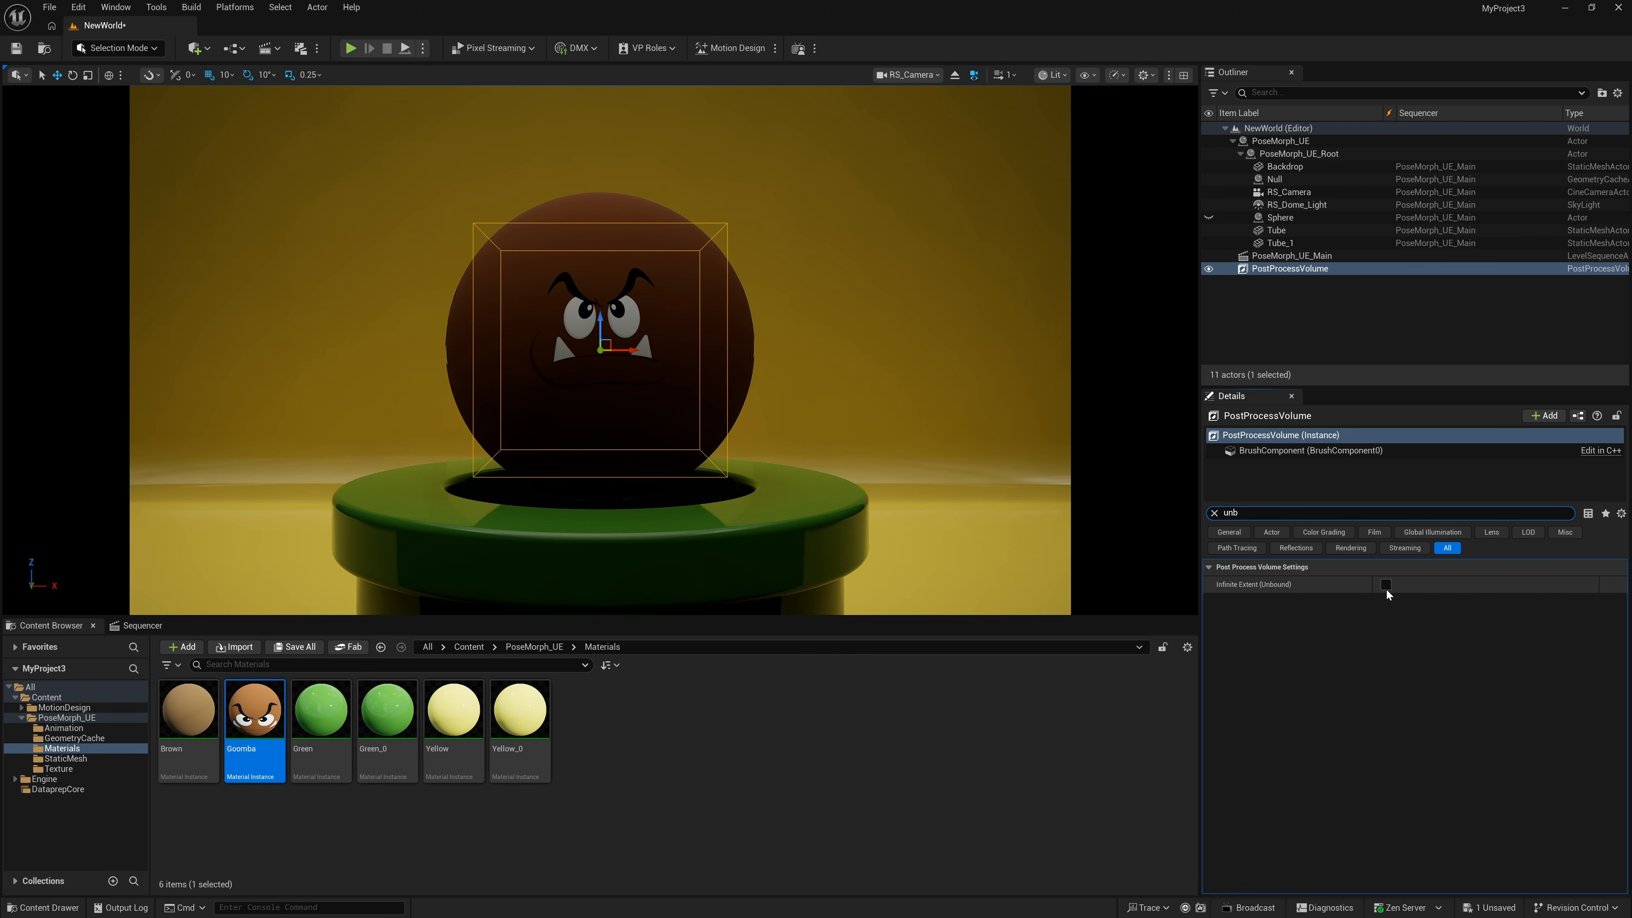
{"action": "left_click", "coordinate": [1385, 585]}
- Override Min and Max EV100 to 1.0 and raise Exposure Compensation to about 3.4
{"action": "left_click", "coordinate": [1215, 513]}
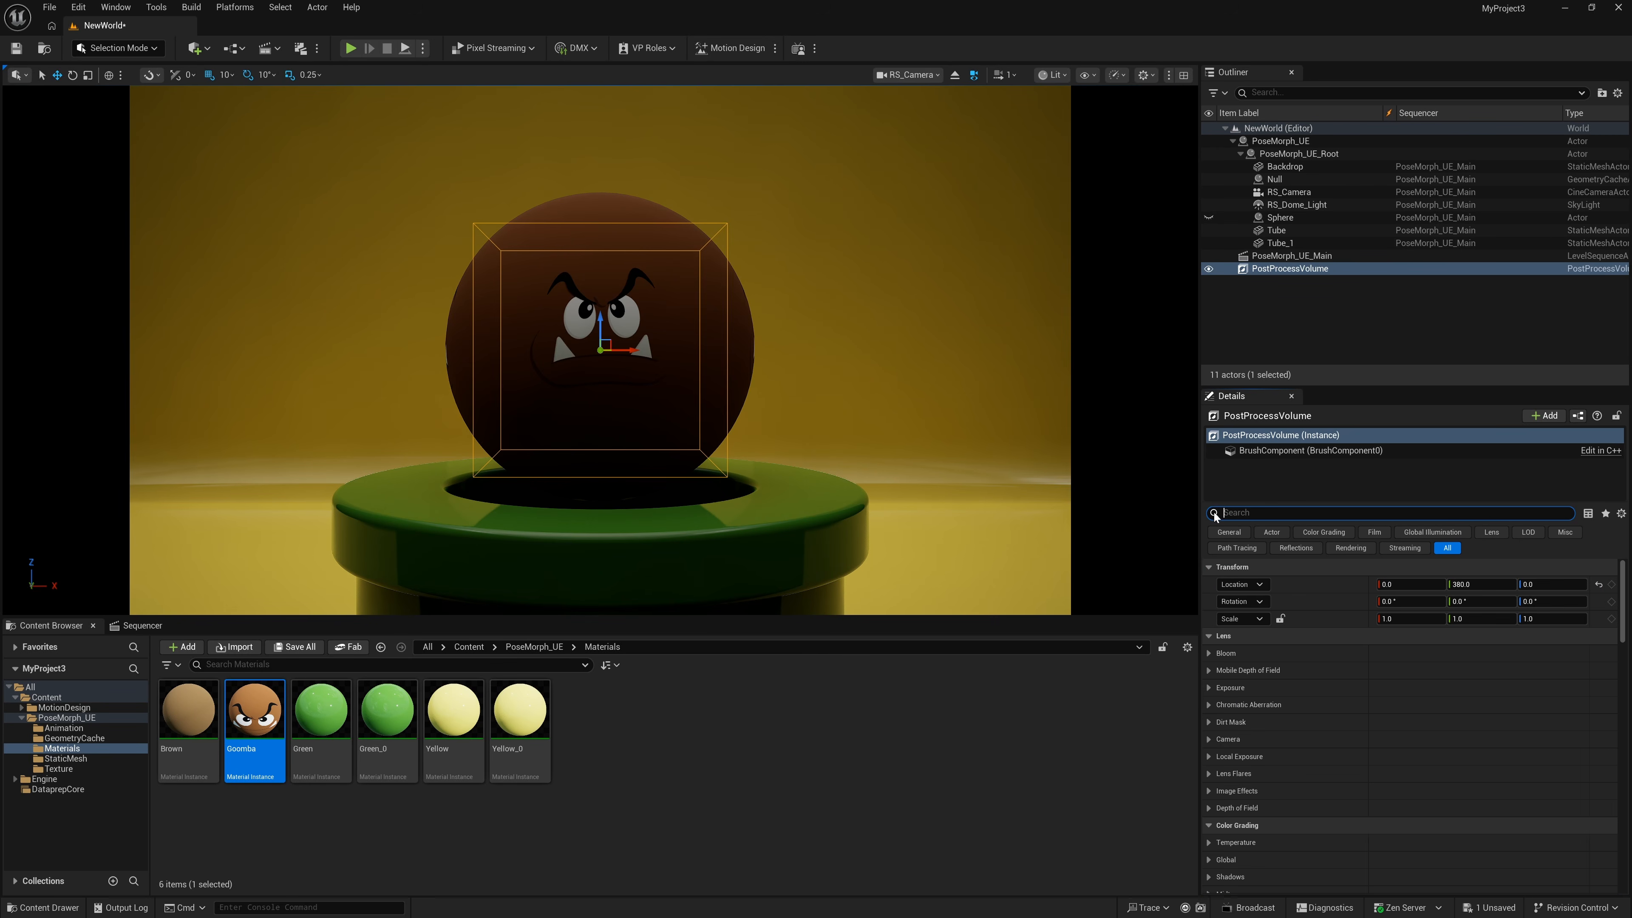
{"action": "left_click", "coordinate": [1211, 688]}
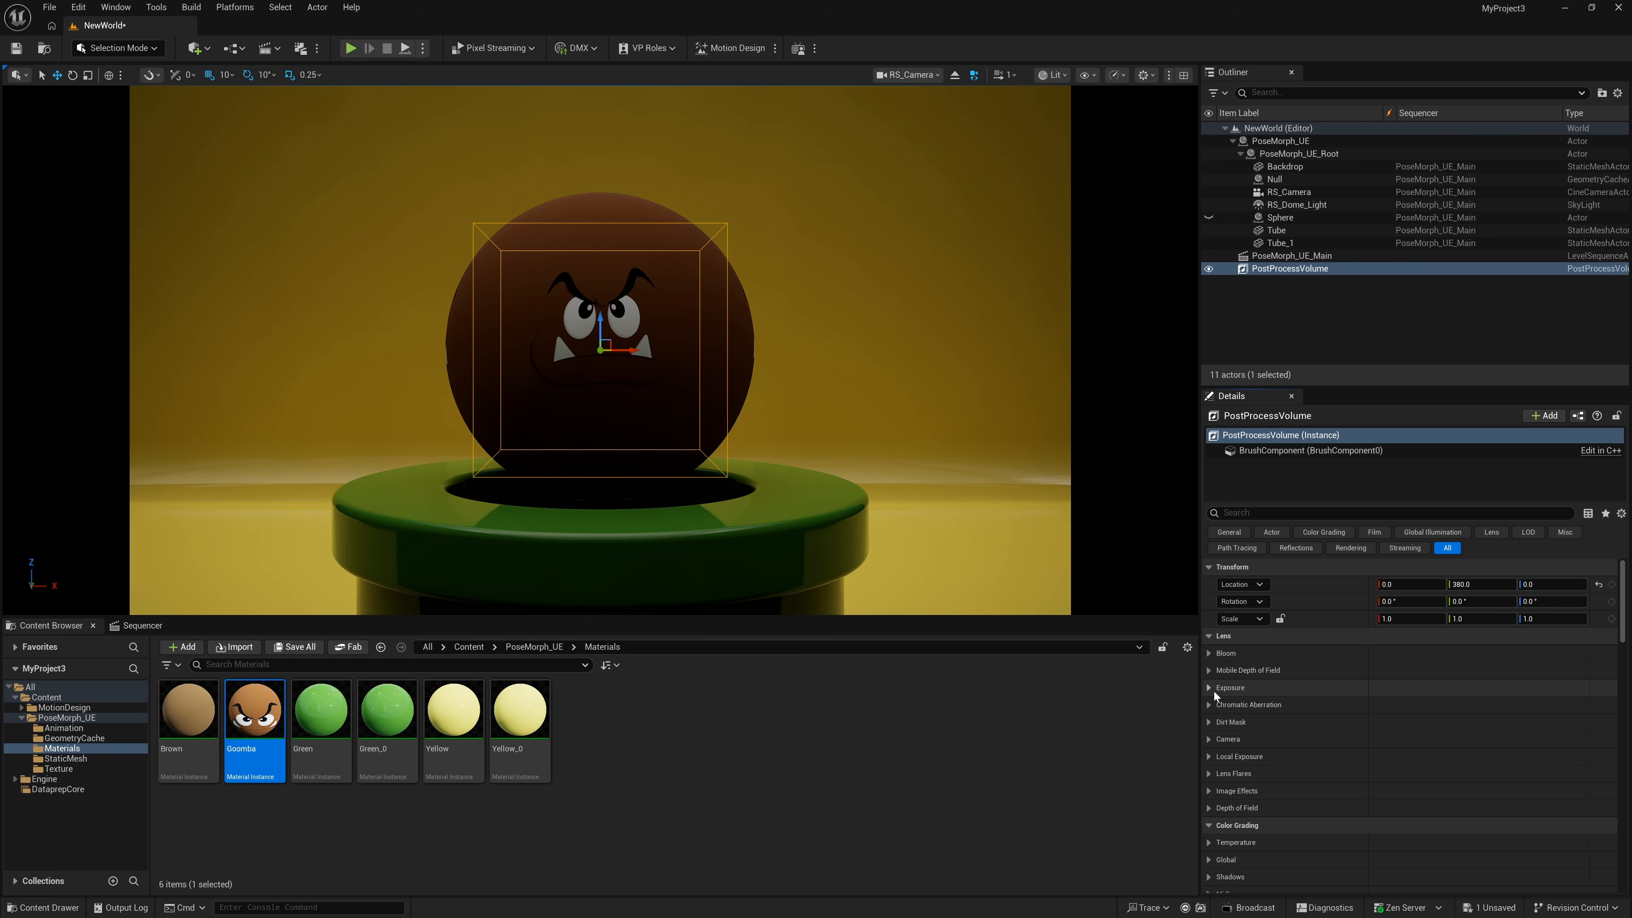
{"action": "scroll", "coordinate": [1214, 690], "scroll_direction": "down", "scroll_amount": 5}
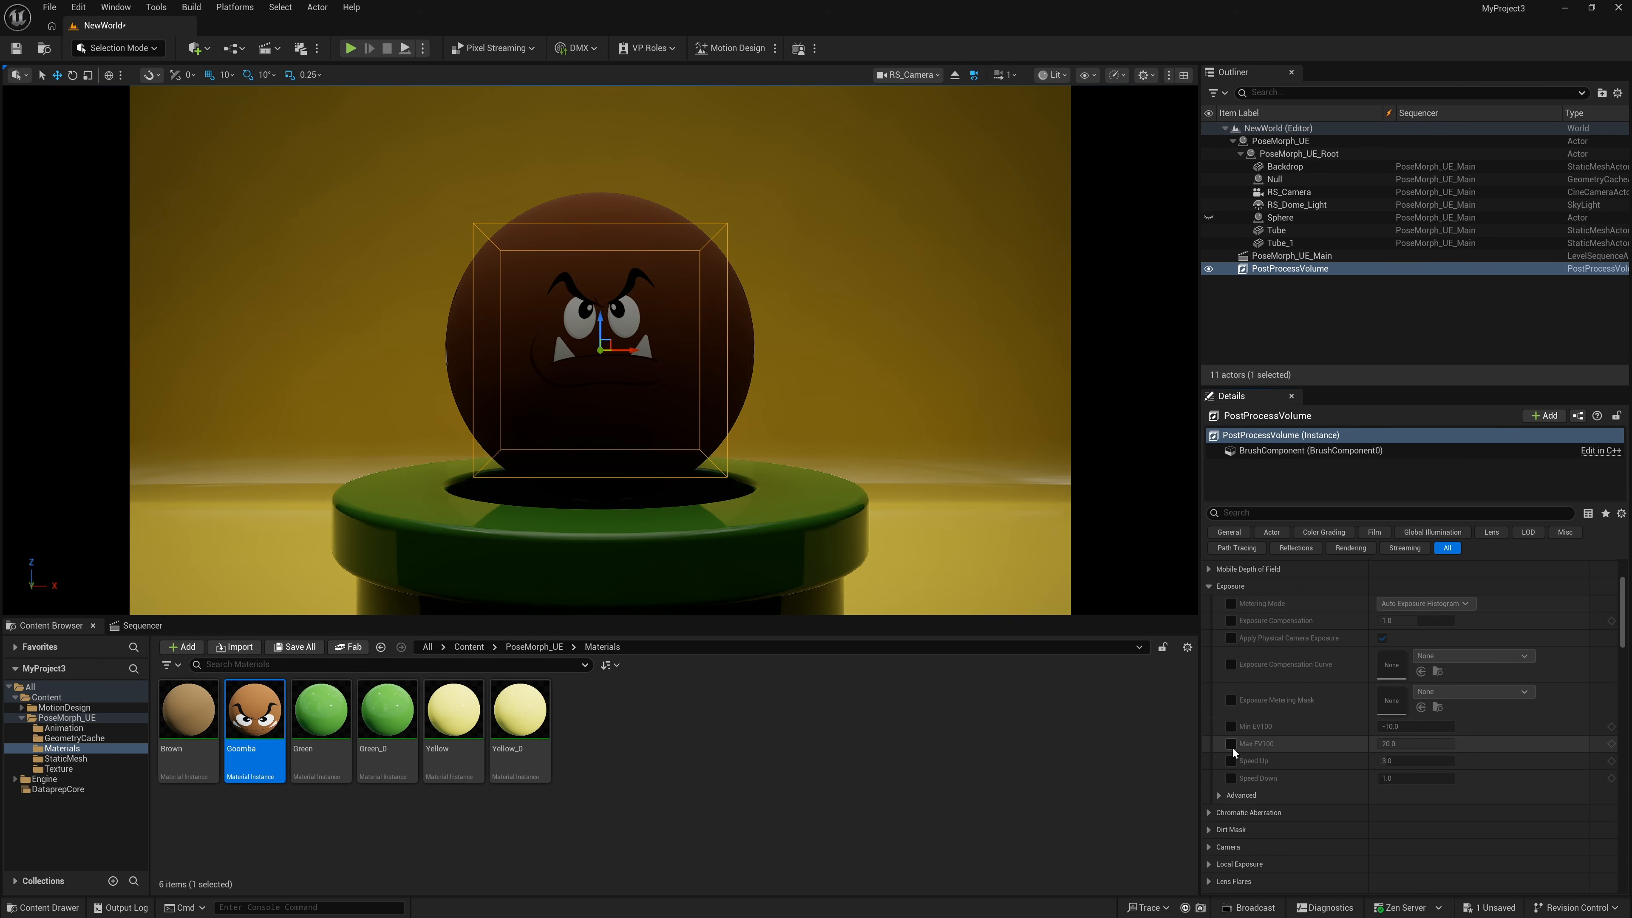
{"action": "left_click", "coordinate": [1231, 727]}
{"action": "left_click", "coordinate": [1232, 744]}
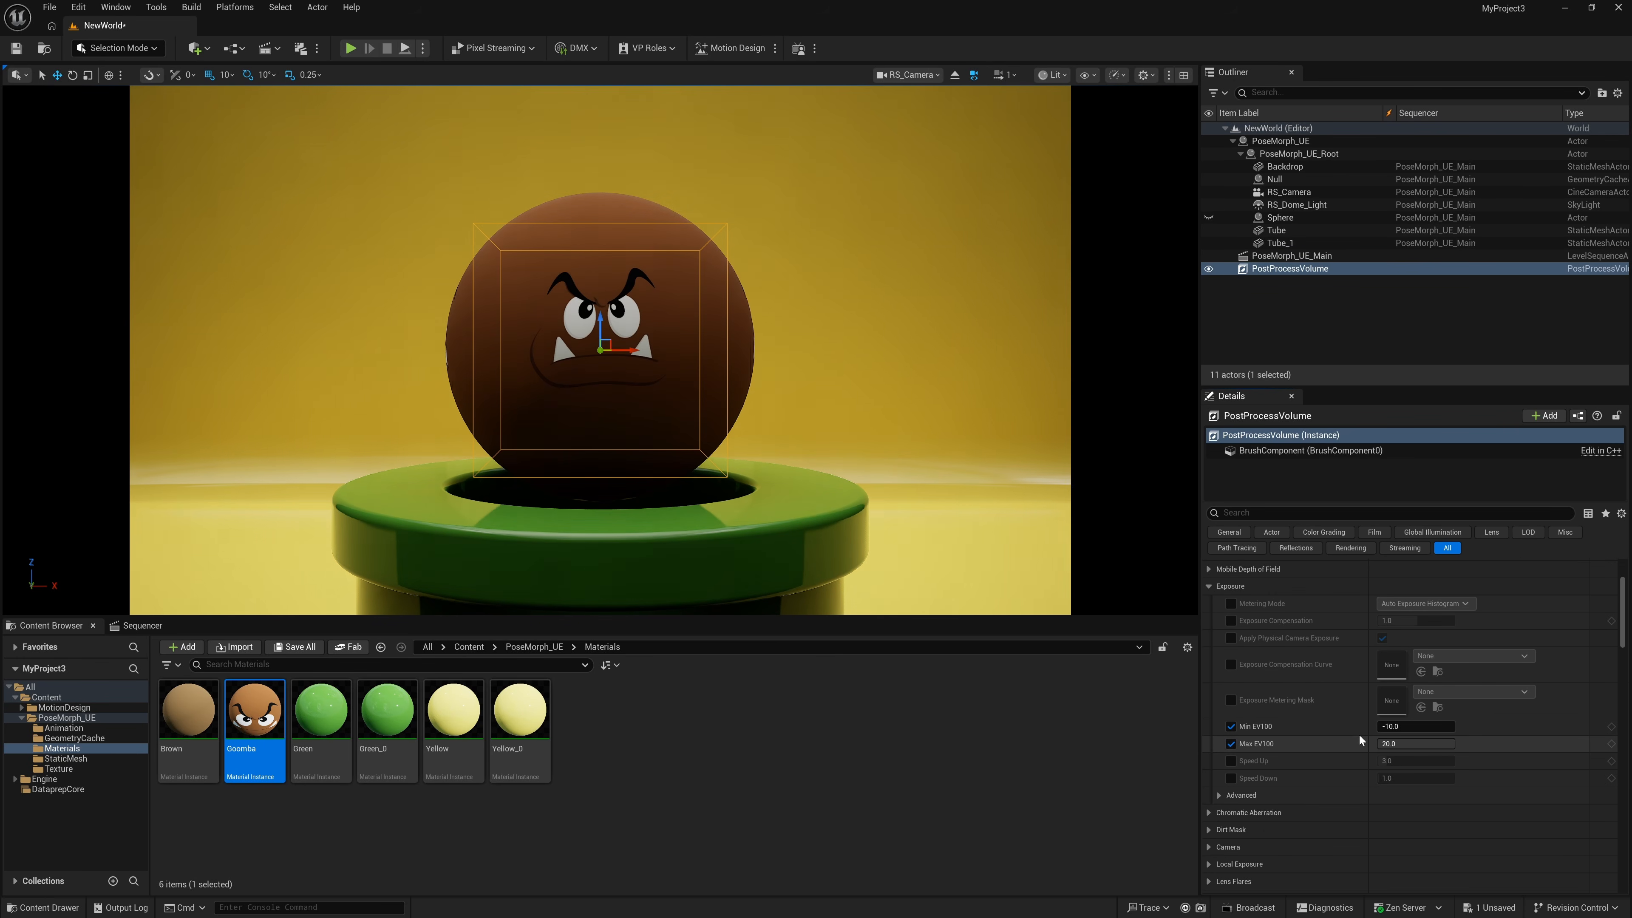
{"action": "left_click", "coordinate": [1411, 726]}
{"action": "key", "text": "Return"}
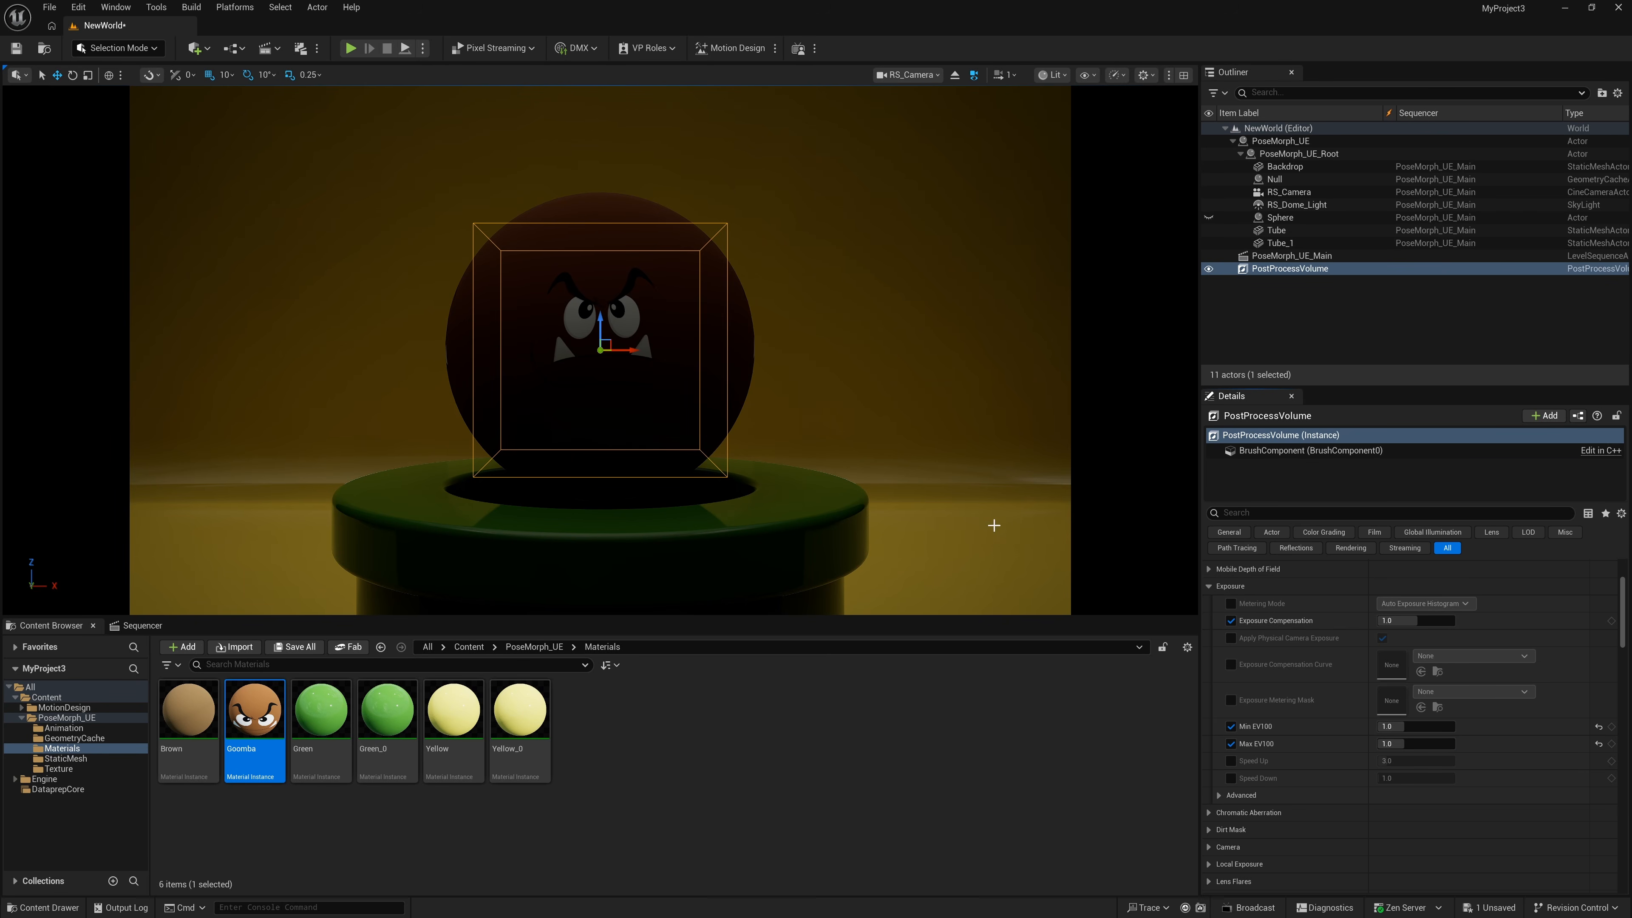
{"action": "left_click_drag", "start_coordinate": [1418, 620], "coordinate": [1430, 620]}
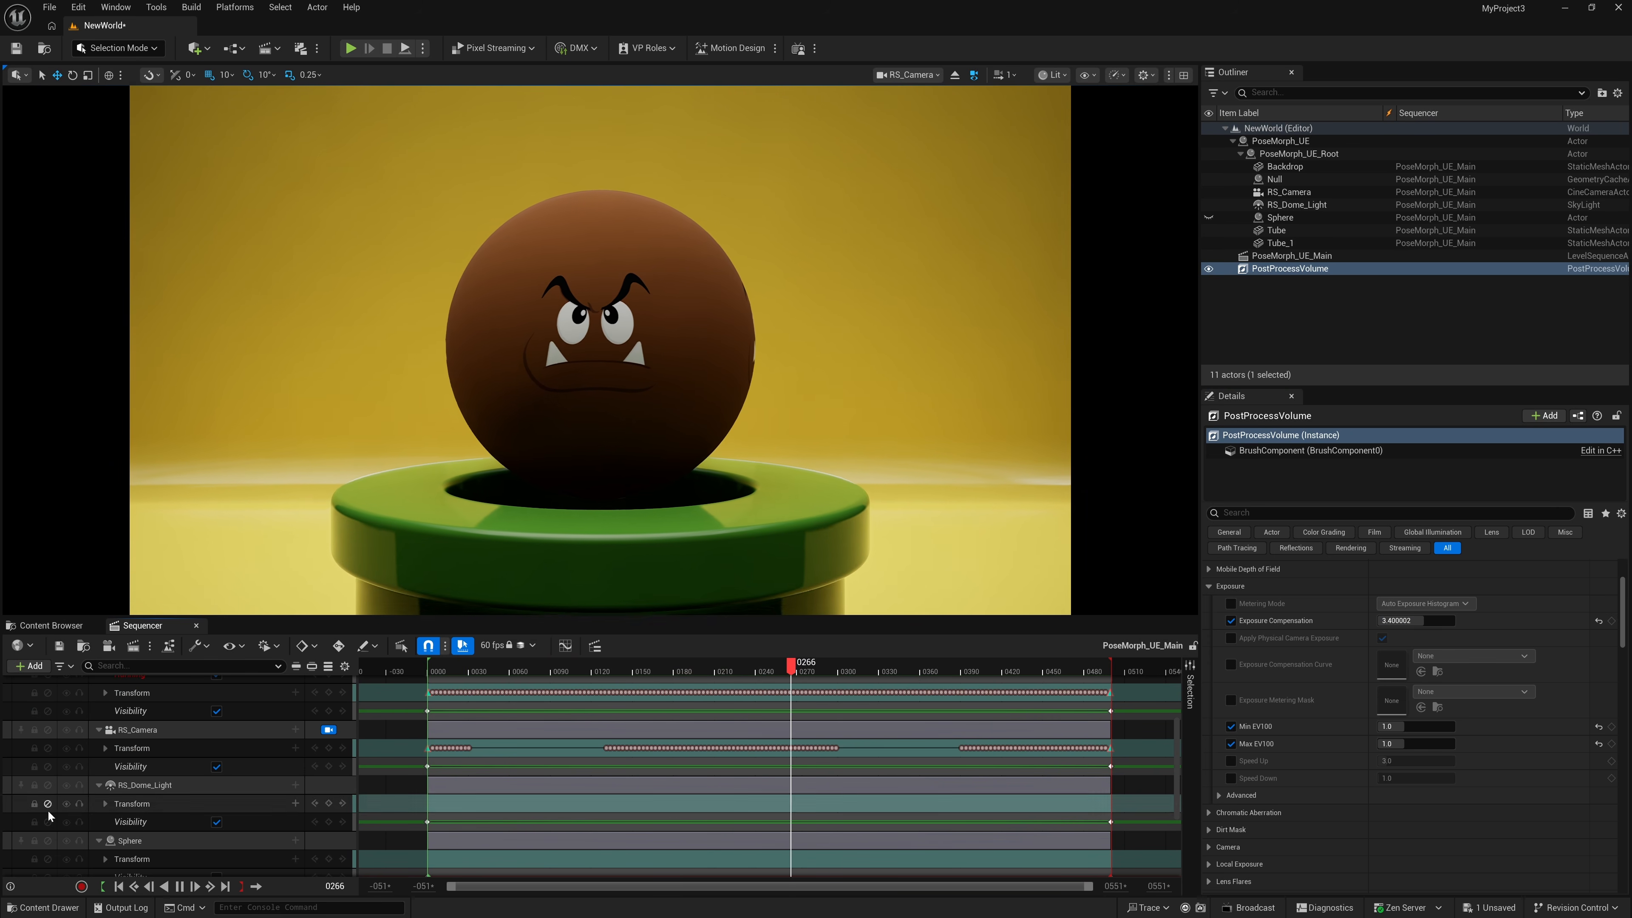
- Pause at frame 58, set a custom 100% screen percentage, and replay from frame 0
{"action": "left_click", "coordinate": [181, 891]}
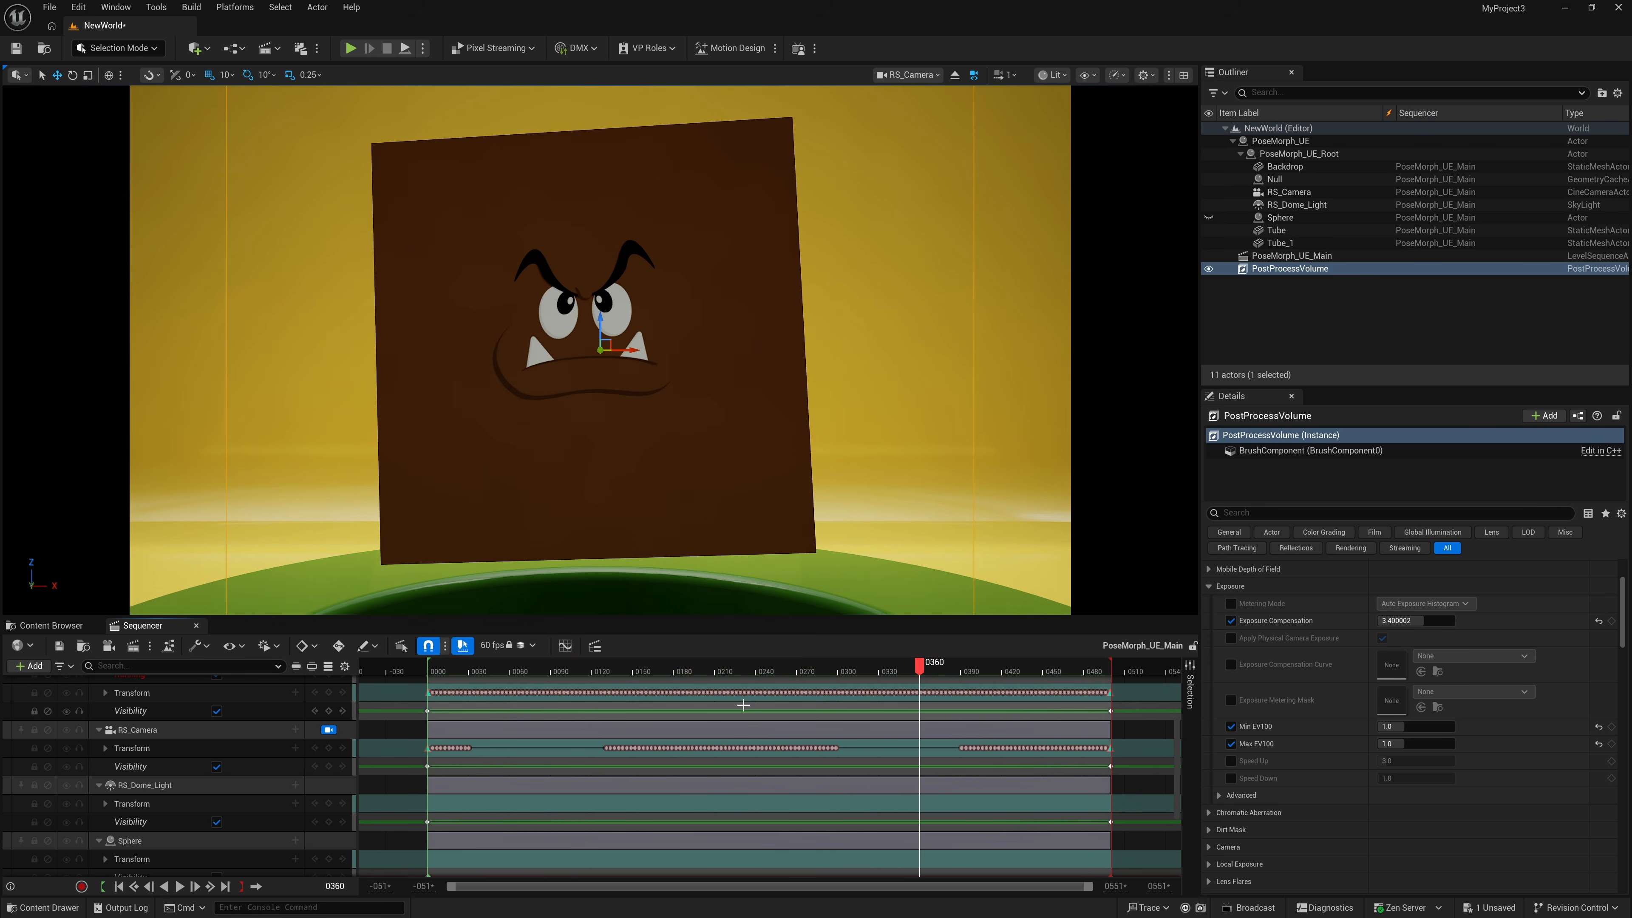
{"action": "left_click_drag", "start_coordinate": [765, 672], "coordinate": [660, 662]}
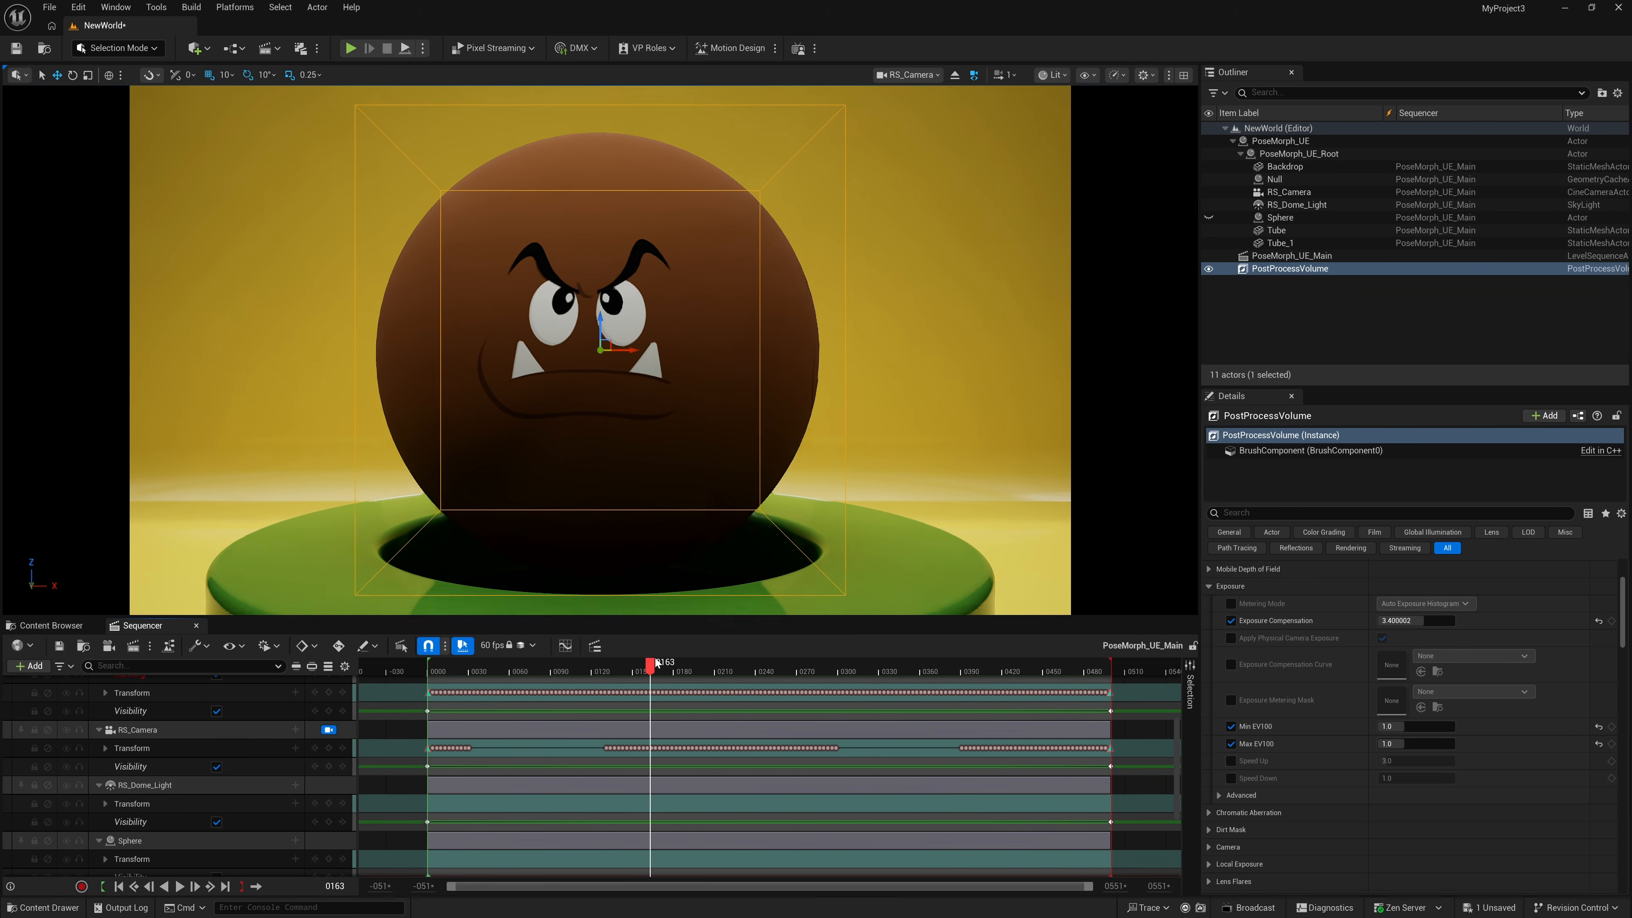
{"action": "left_click", "coordinate": [1120, 79]}
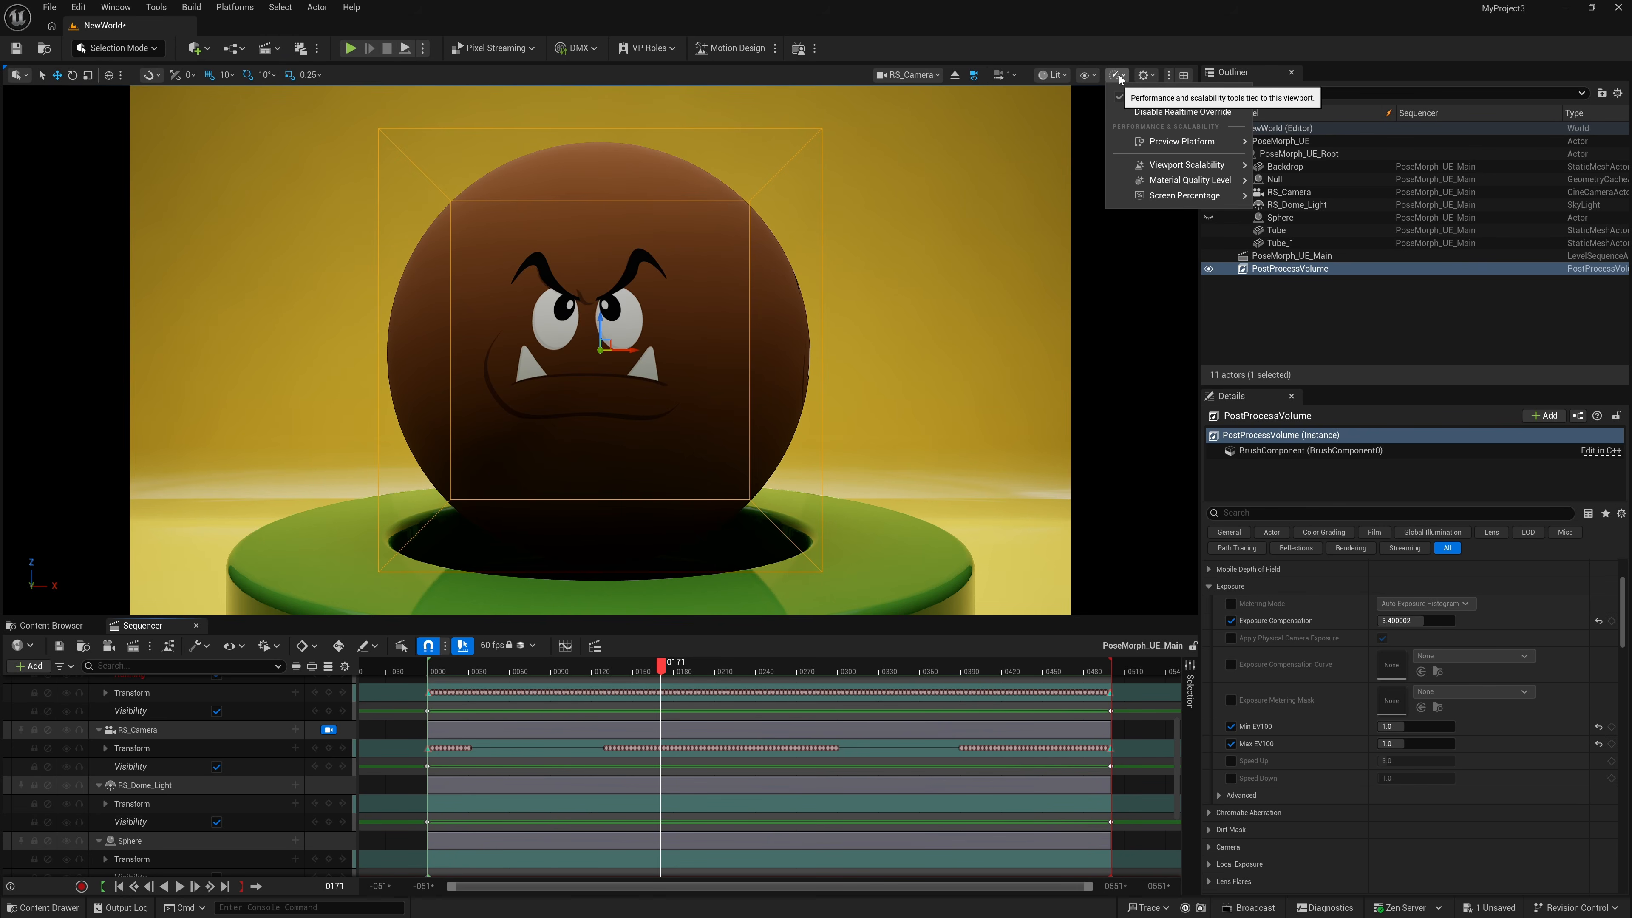
{"action": "mouse_move", "coordinate": [1158, 198]}
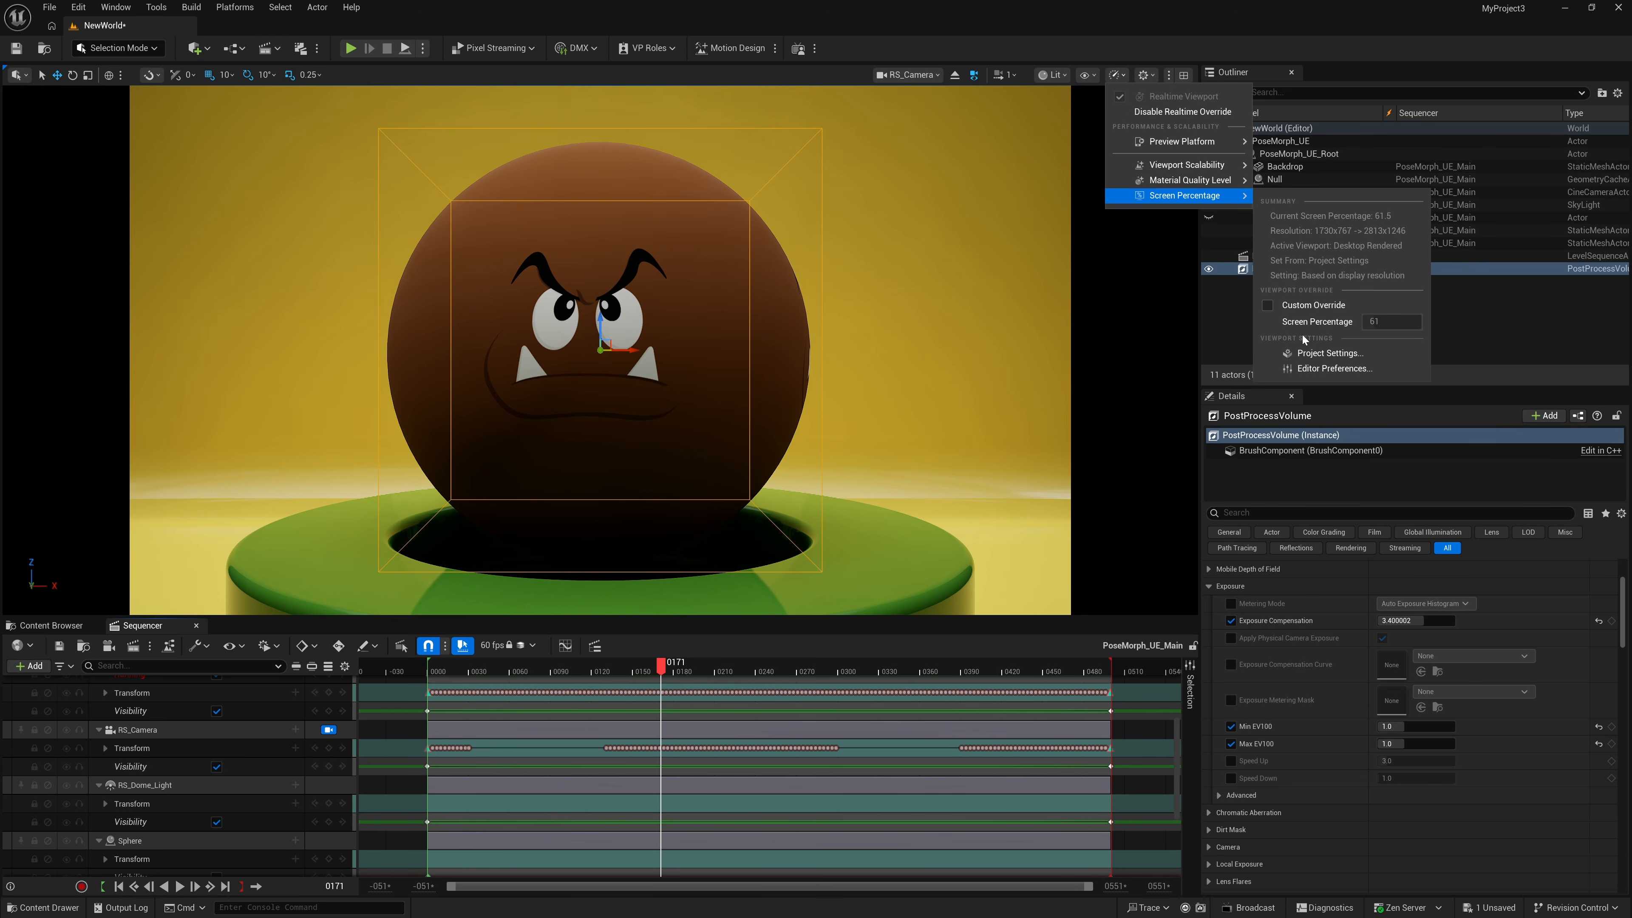
{"action": "left_click", "coordinate": [1268, 306]}
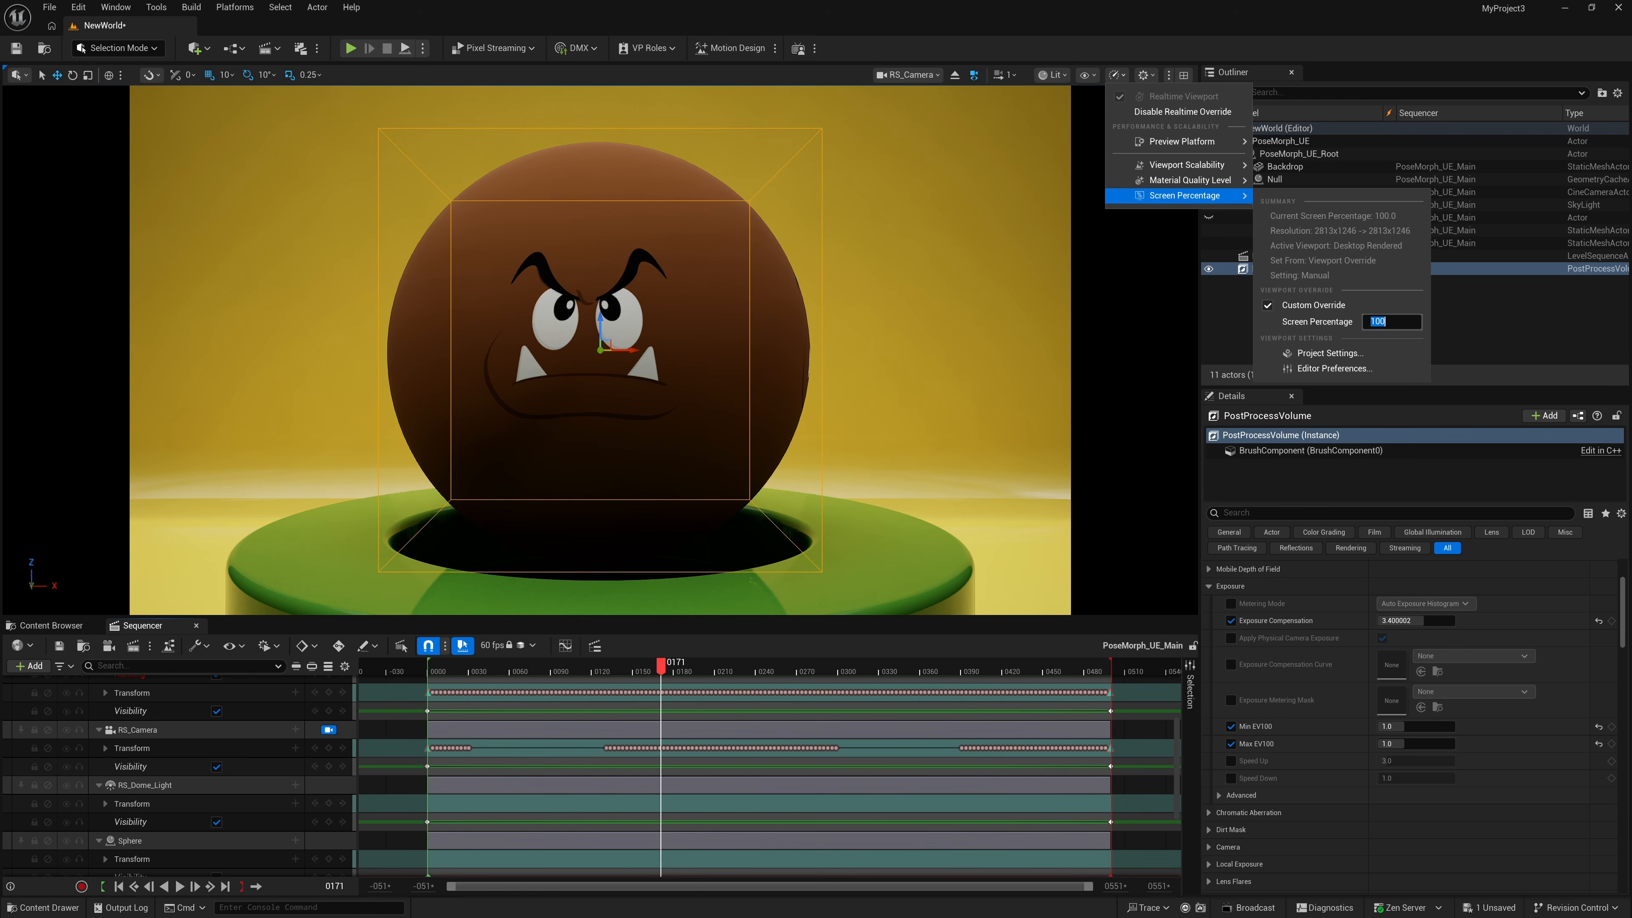
{"action": "left_click", "coordinate": [119, 886]}
{"action": "left_click", "coordinate": [181, 889]}
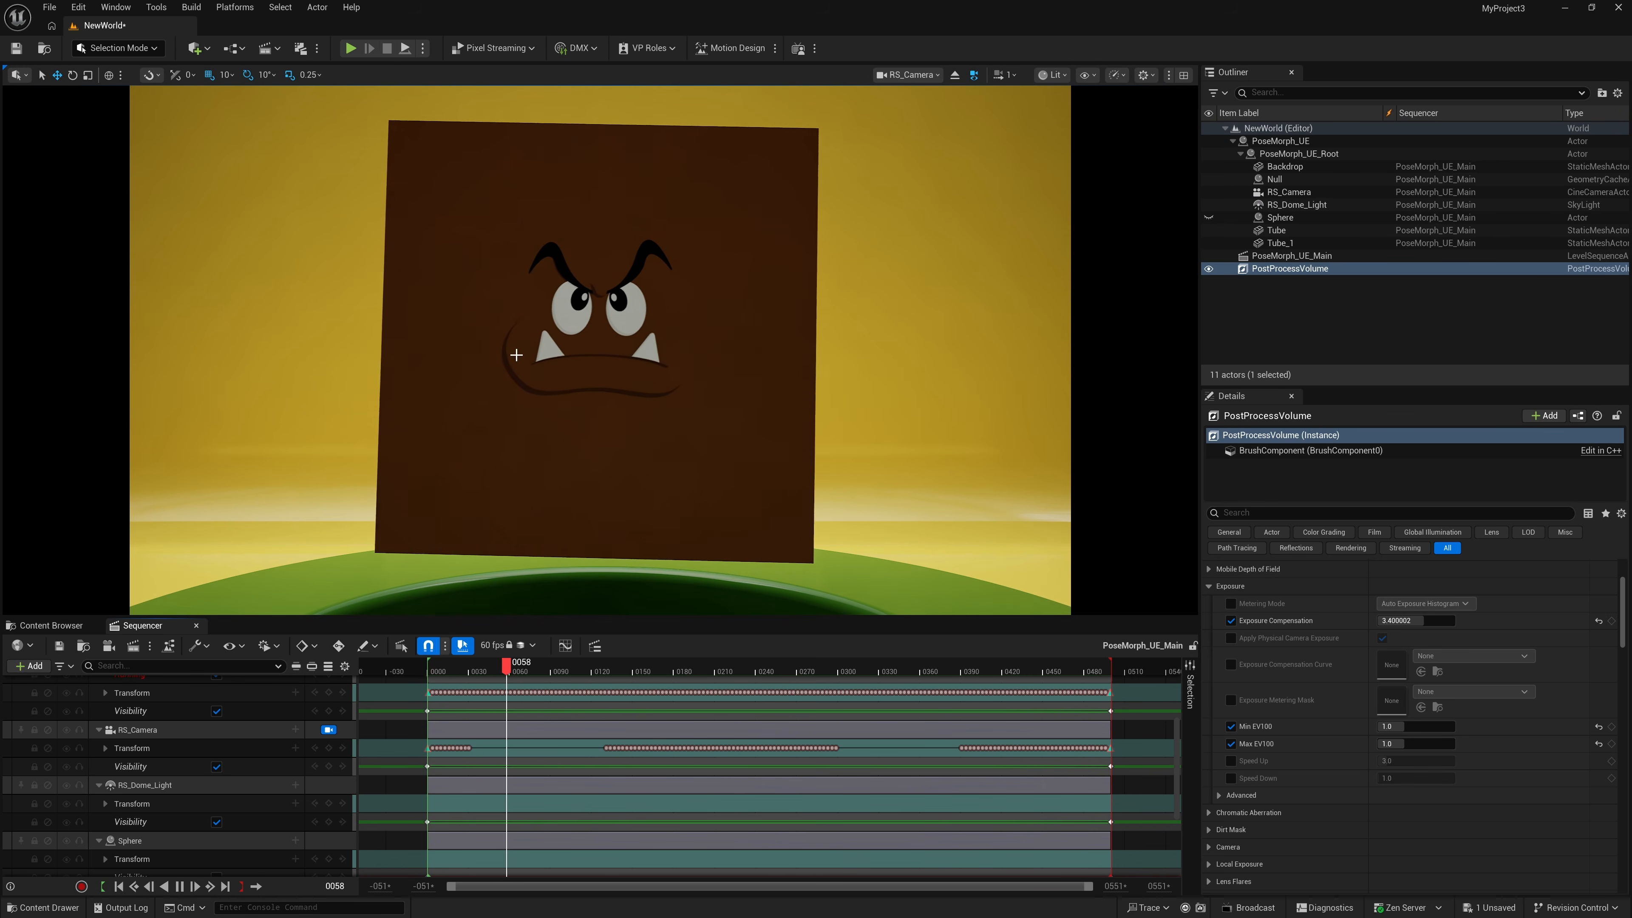